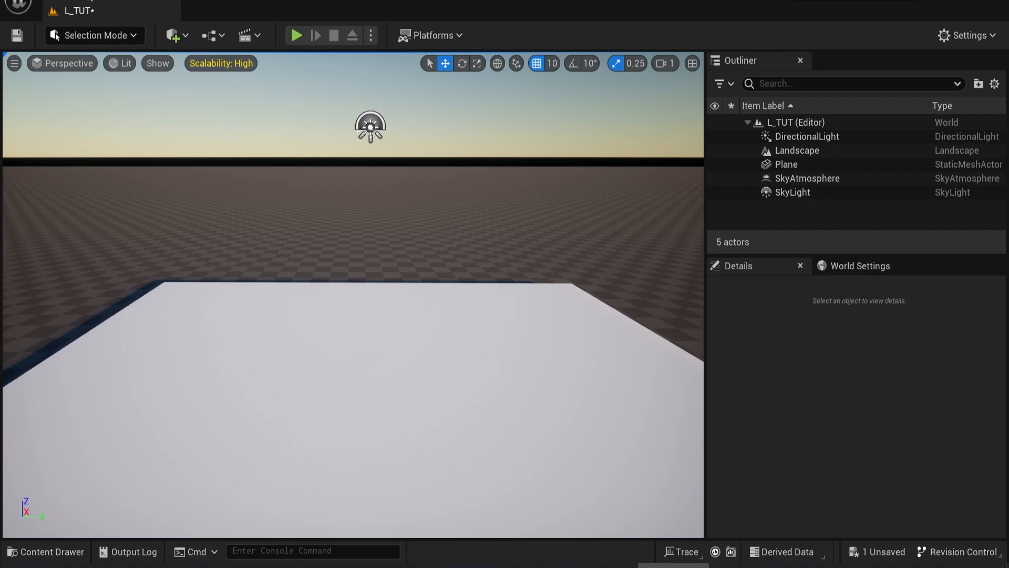
- Open the engine's Input section in the project settings
{"action": "left_click", "coordinate": [93, 12]}
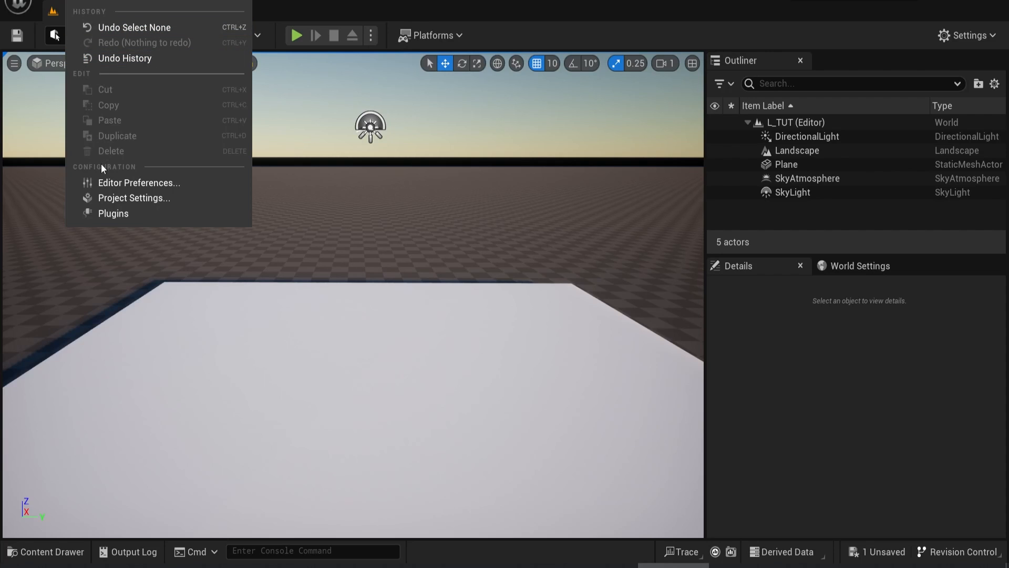
{"action": "left_click", "coordinate": [128, 198]}
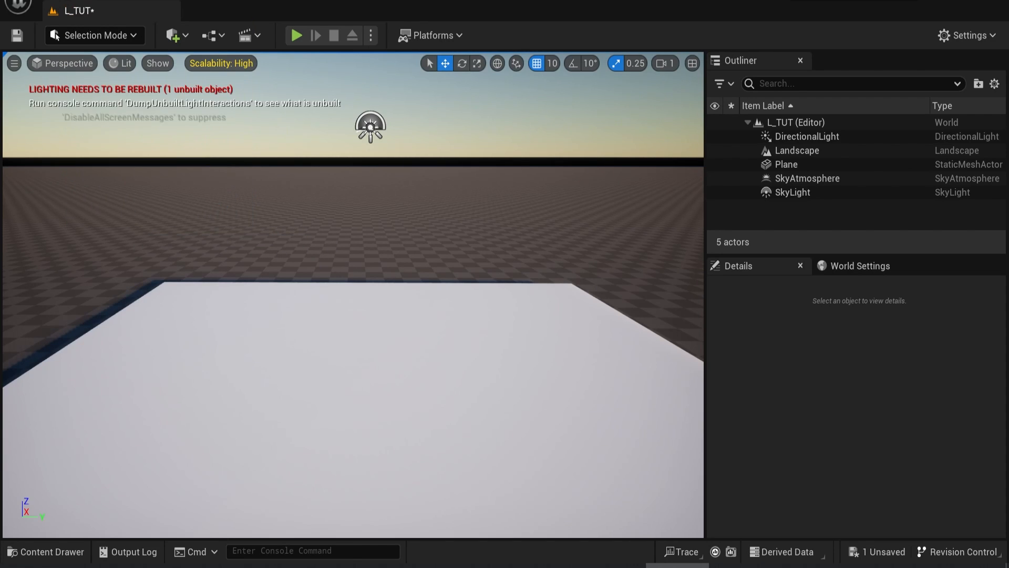
{"action": "left_click_drag", "start_coordinate": [491, 56], "coordinate": [408, 2]}
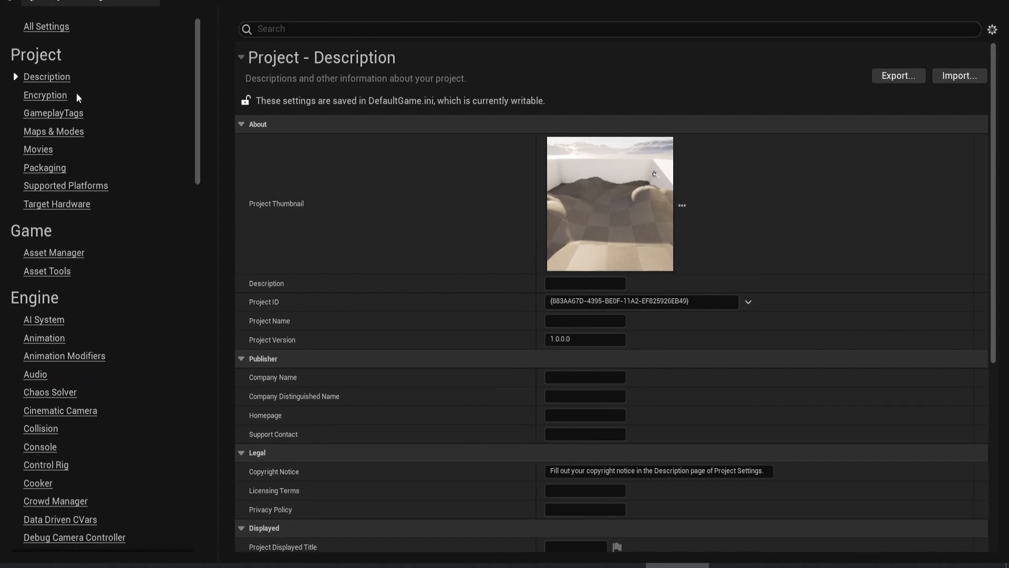
{"action": "scroll", "coordinate": [52, 219], "scroll_direction": "down", "scroll_amount": 3}
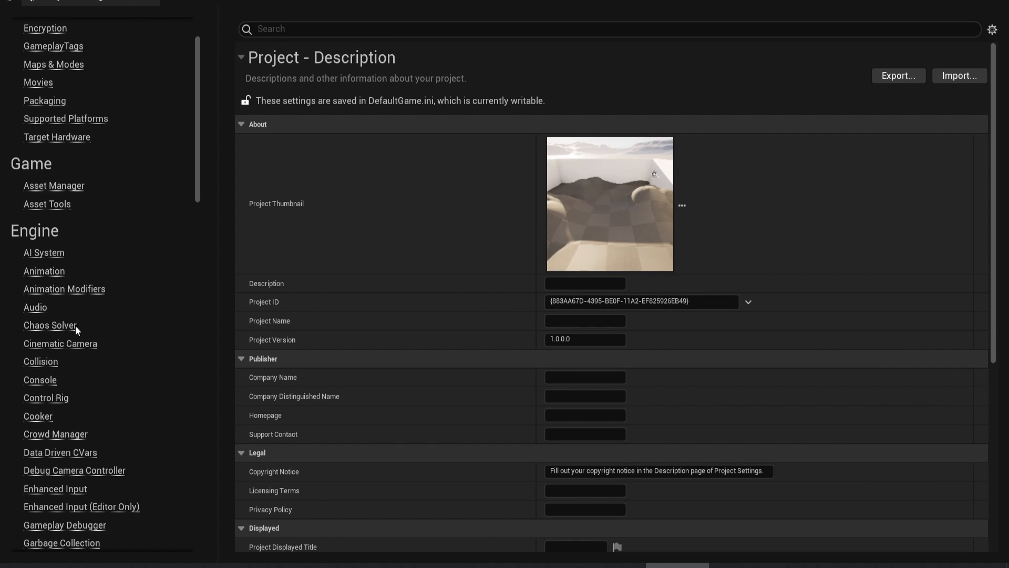
{"action": "scroll", "coordinate": [91, 405], "scroll_direction": "down", "scroll_amount": 15}
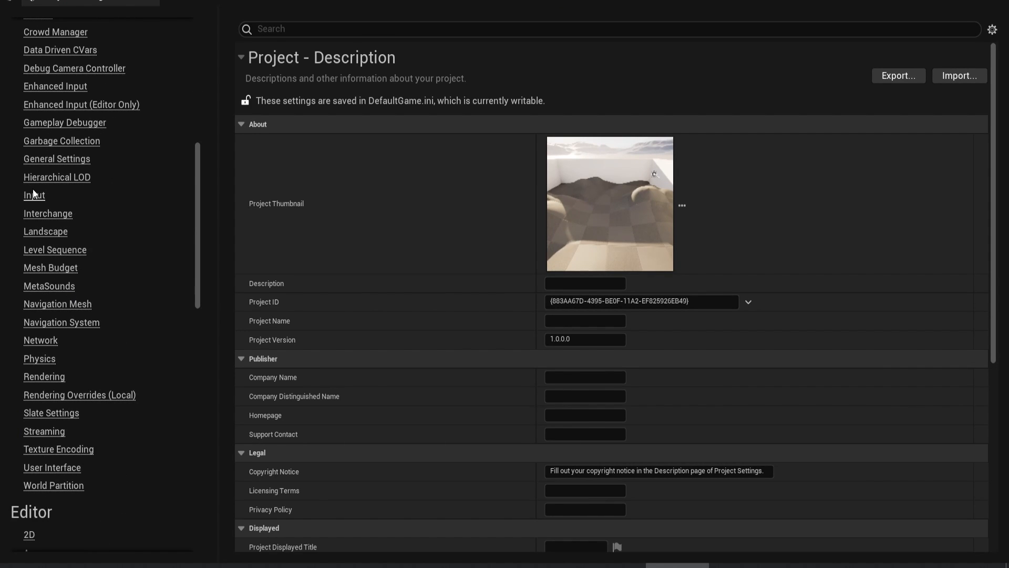
{"action": "left_click", "coordinate": [33, 196]}
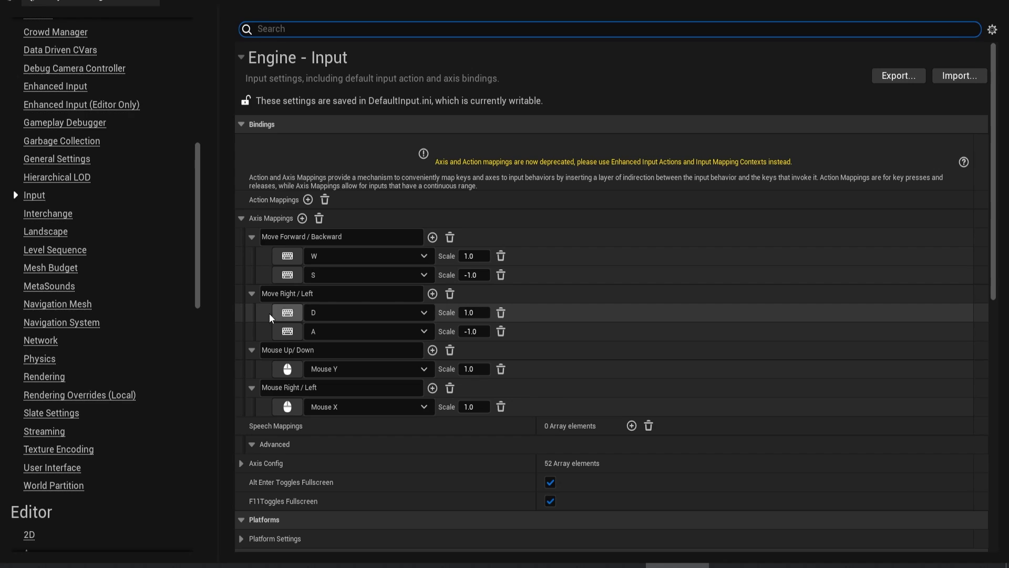
- Review the axis mappings for forward/backward and right/left movement and for mouse up/down and right/left, including their assigned keys and scales
{"action": "left_click", "coordinate": [365, 242]}
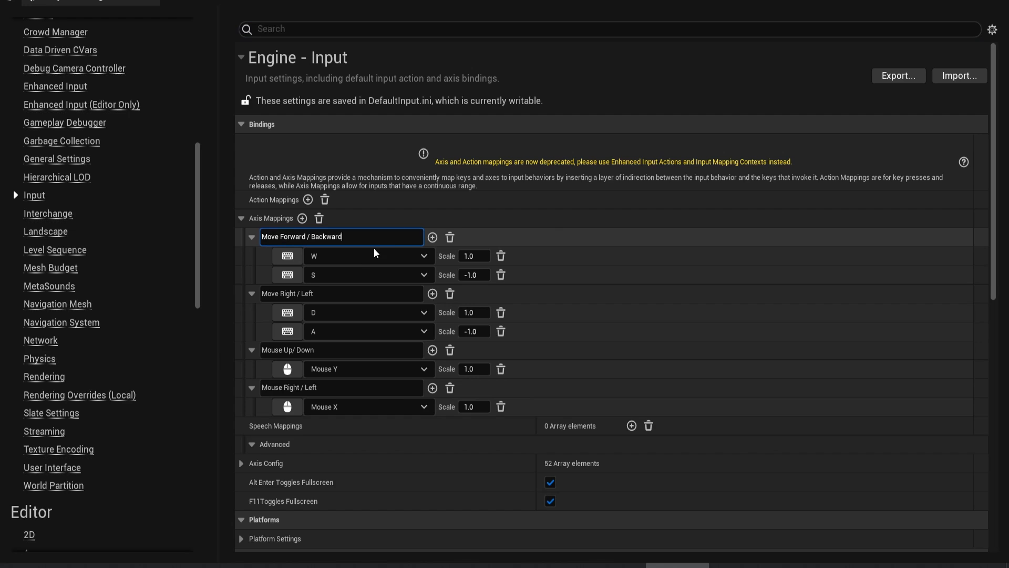
{"action": "left_click", "coordinate": [329, 255]}
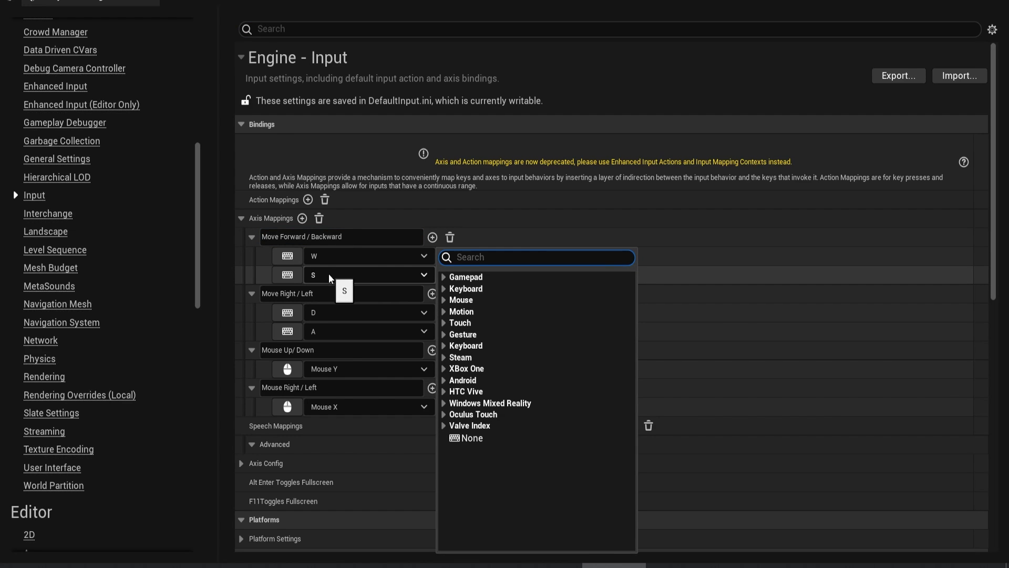
{"action": "left_click", "coordinate": [235, 274]}
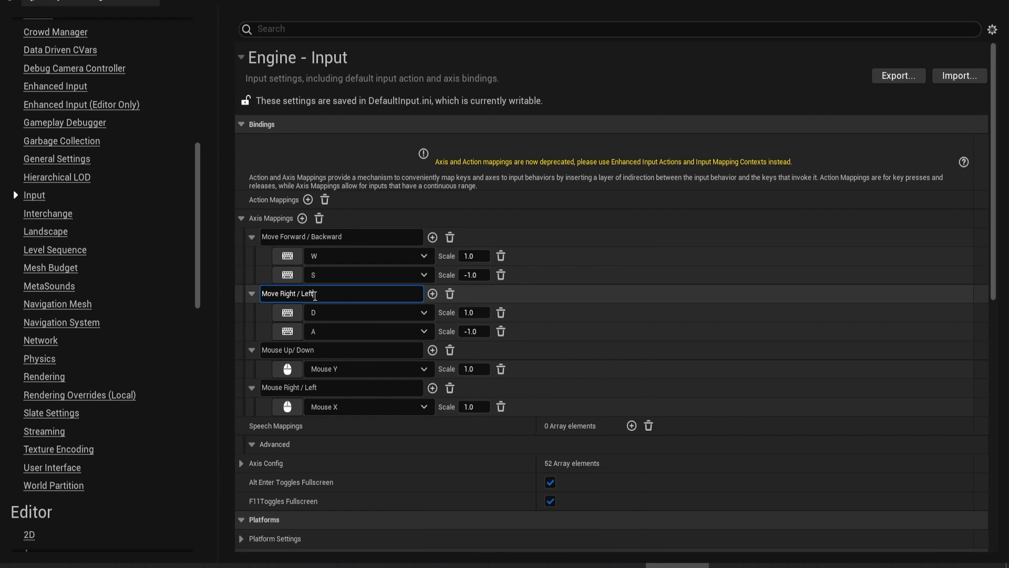
{"action": "left_click", "coordinate": [323, 314]}
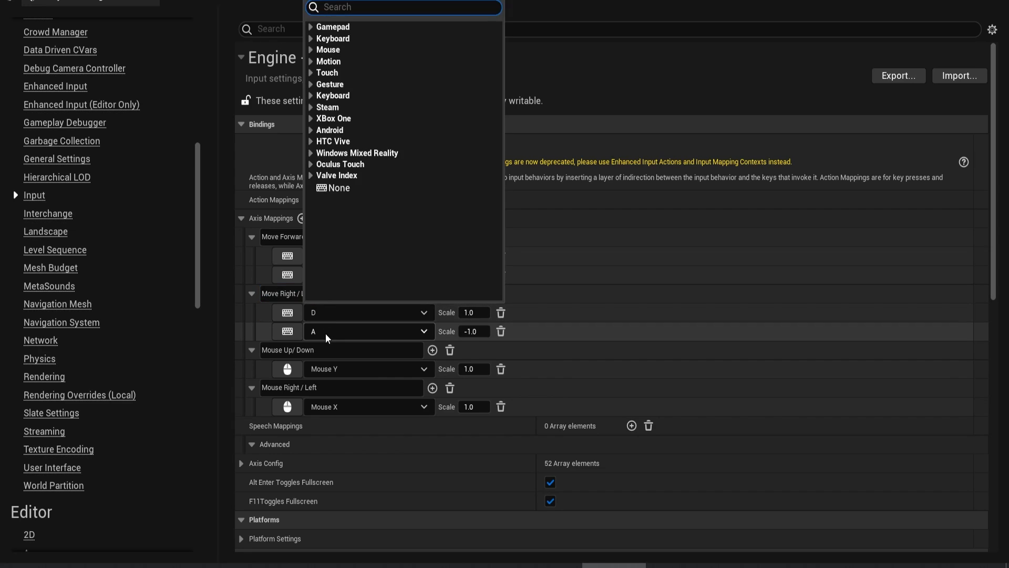
{"action": "left_click", "coordinate": [326, 334]}
{"action": "left_click", "coordinate": [248, 361]}
{"action": "left_click", "coordinate": [310, 355]}
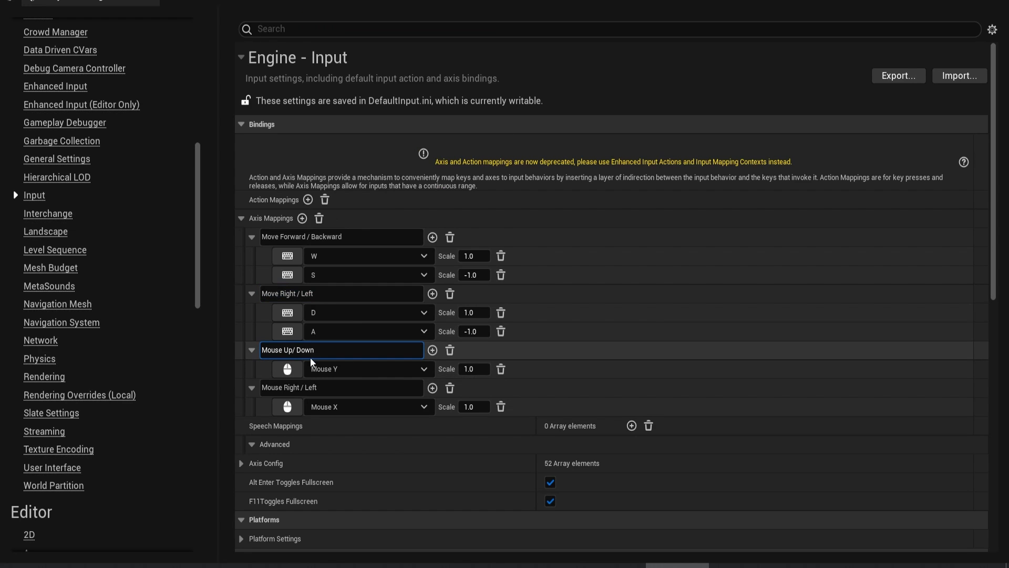
{"action": "left_click", "coordinate": [332, 372]}
{"action": "left_click", "coordinate": [339, 389]}
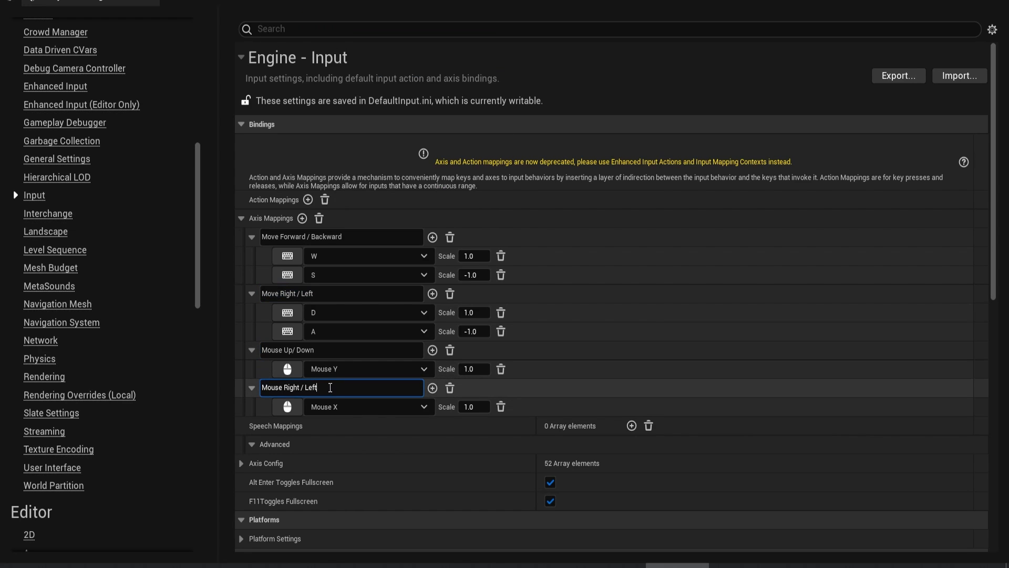
{"action": "left_click", "coordinate": [341, 411]}
{"action": "left_click", "coordinate": [405, 427]}
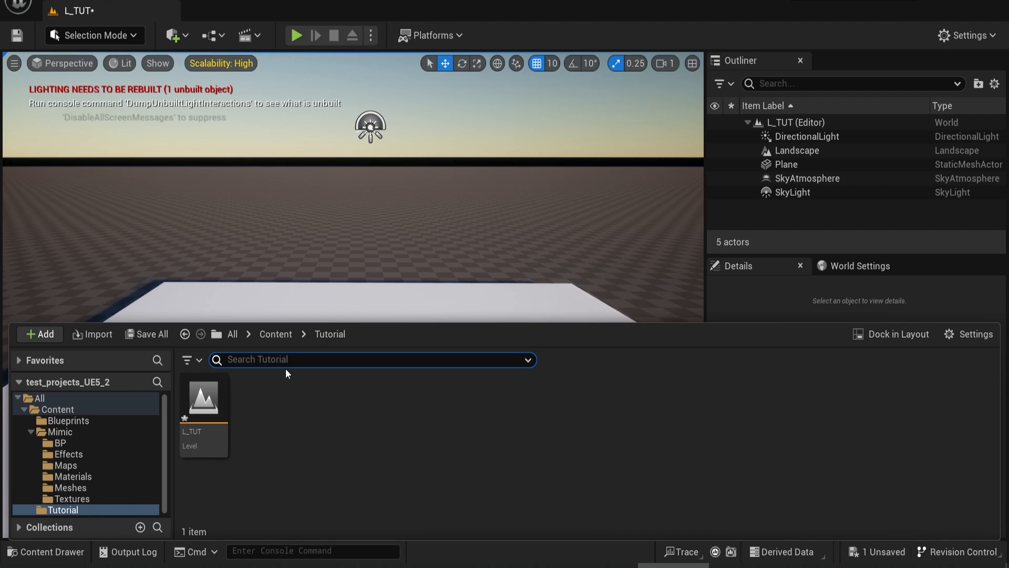
- Create a Character-based Blueprint class named BP_Mimic in the Tutorial folder and open it for editing
{"action": "right_click", "coordinate": [275, 402]}
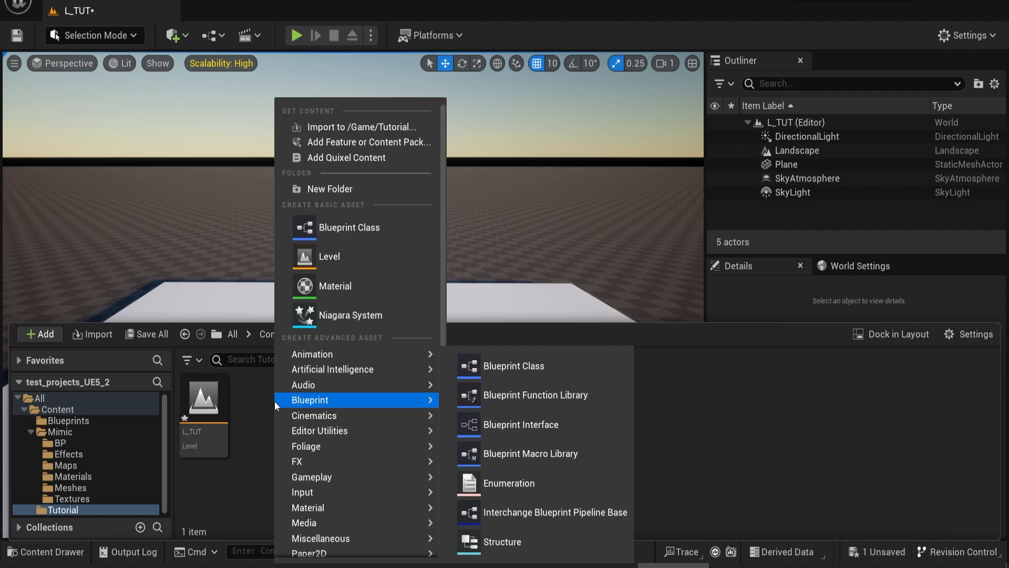
{"action": "left_click", "coordinate": [354, 232]}
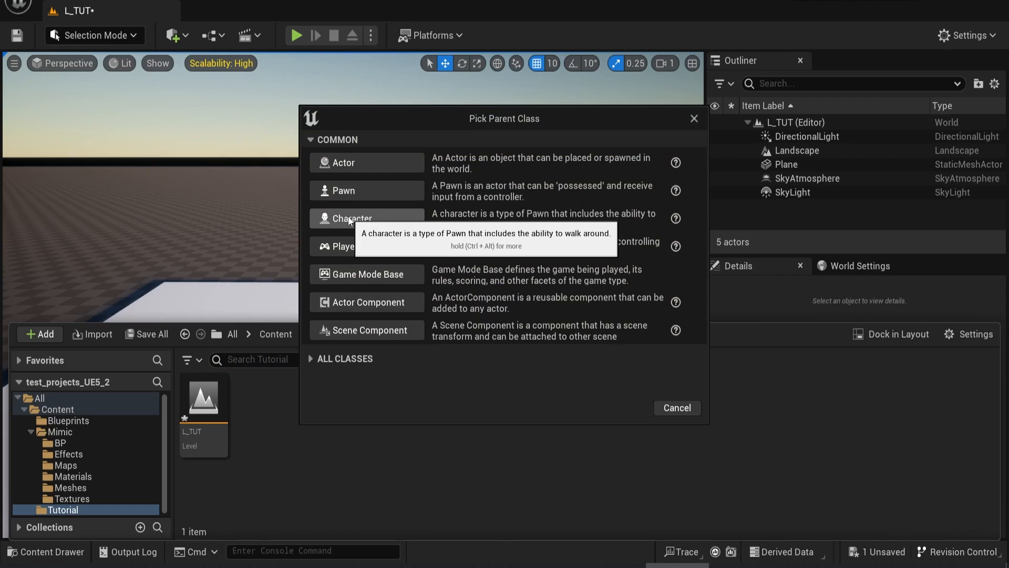
{"action": "left_click", "coordinate": [350, 219]}
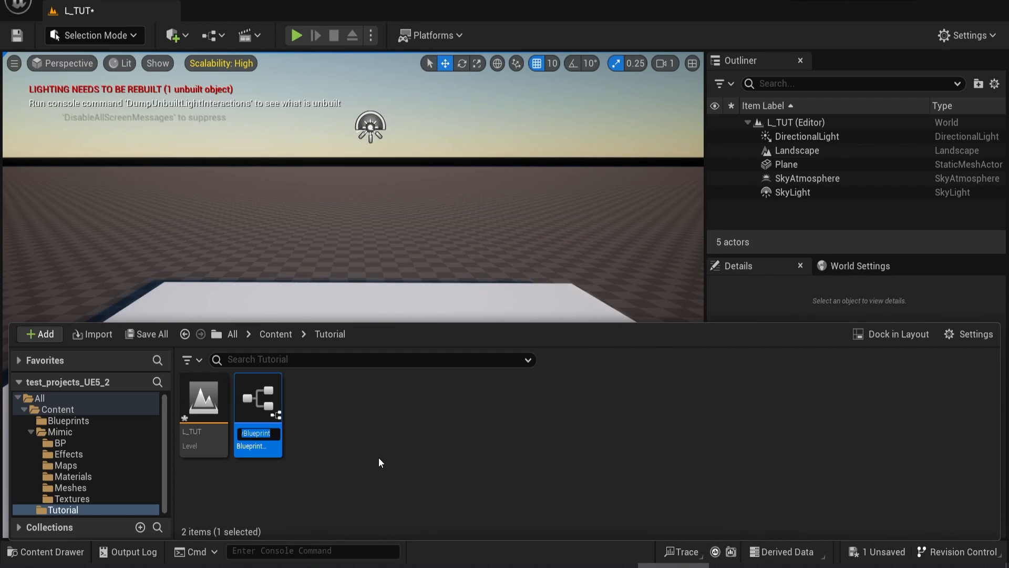
{"action": "type", "text": "BP_Mimic"}
{"action": "key", "text": "Return"}
{"action": "key", "text": "Return"}
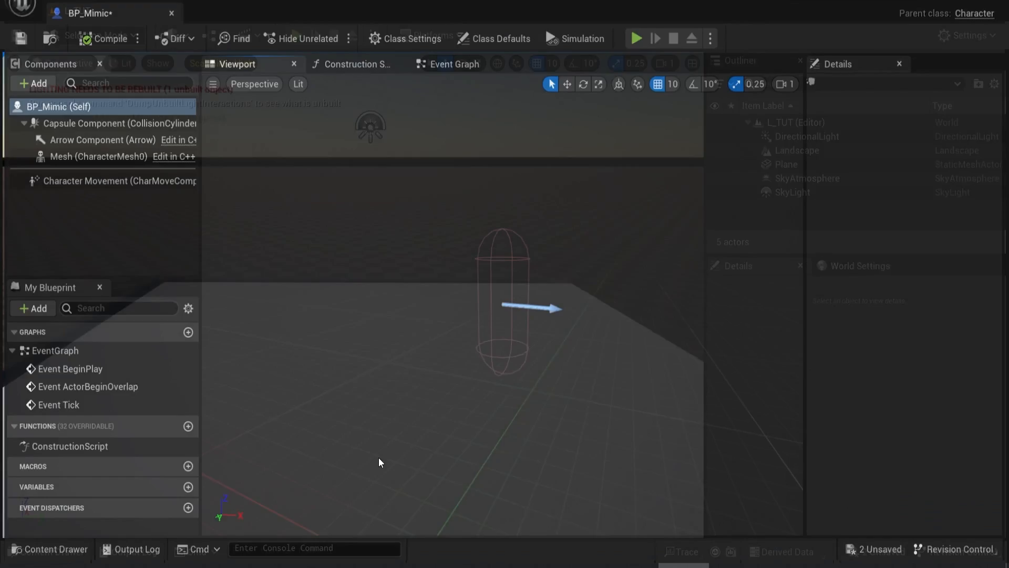
- Add a Get Control Rotation node in empty space of BP_Mimic's event graph and split its return value into roll, pitch and yaw
{"action": "left_click", "coordinate": [444, 63]}
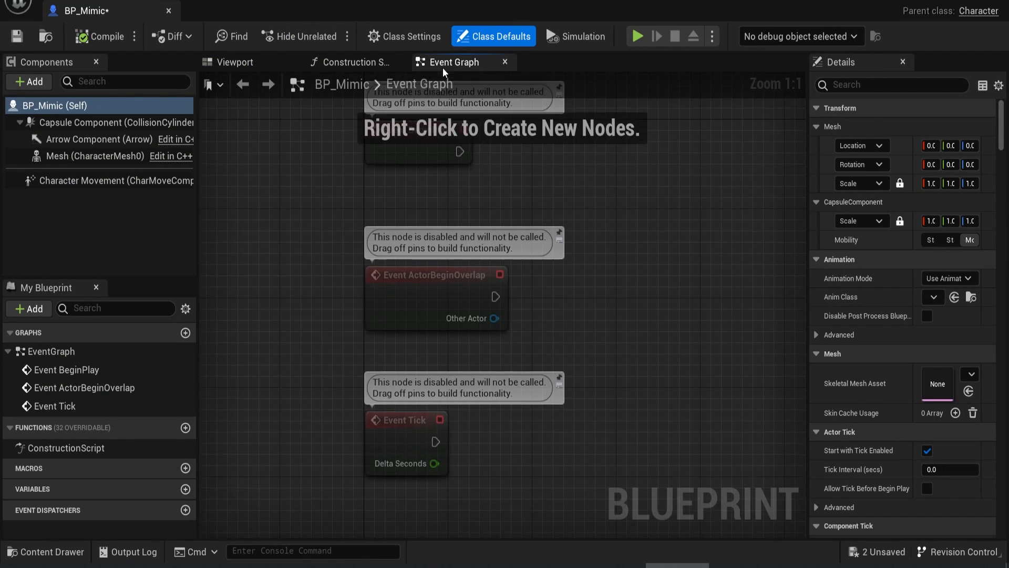
{"action": "right_click_drag", "start_coordinate": [467, 213], "coordinate": [201, 279]}
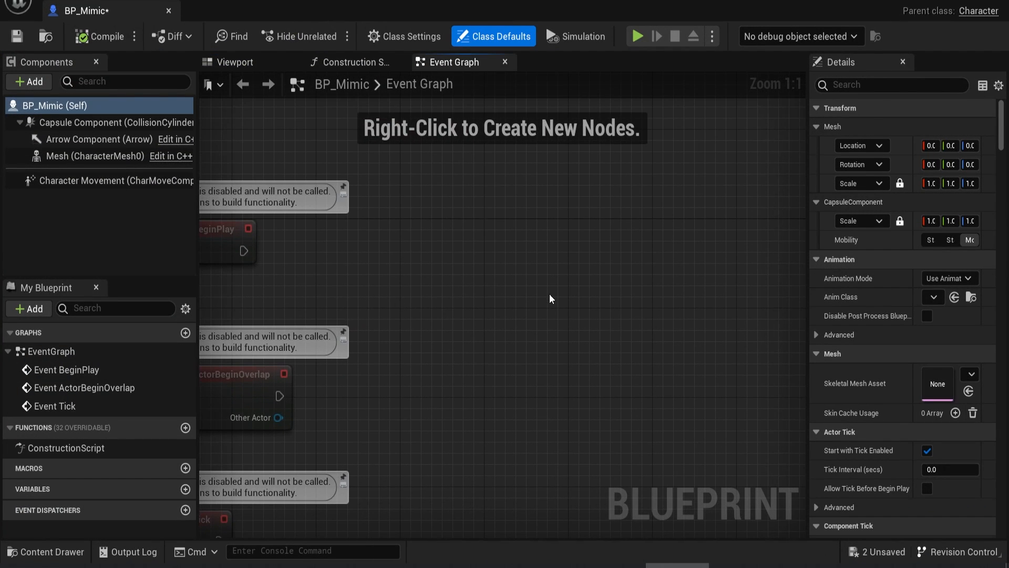
{"action": "right_click_drag", "start_coordinate": [549, 296], "coordinate": [380, 289]}
{"action": "right_click", "coordinate": [355, 288]}
{"action": "type", "text": "get control"}
{"action": "key", "text": "Return"}
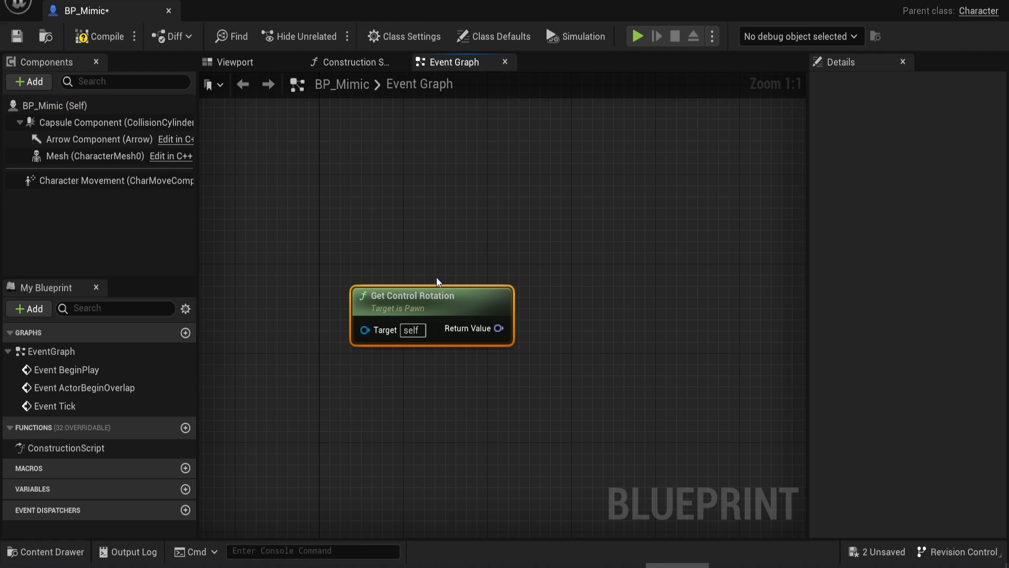
{"action": "left_click_drag", "start_coordinate": [468, 298], "coordinate": [384, 309]}
- Add a Get Forward Vector node with its rotation input split, and connect the control rotation's yaw to its yaw
{"action": "right_click", "coordinate": [542, 315]}
{"action": "type", "text": "get forwa"}
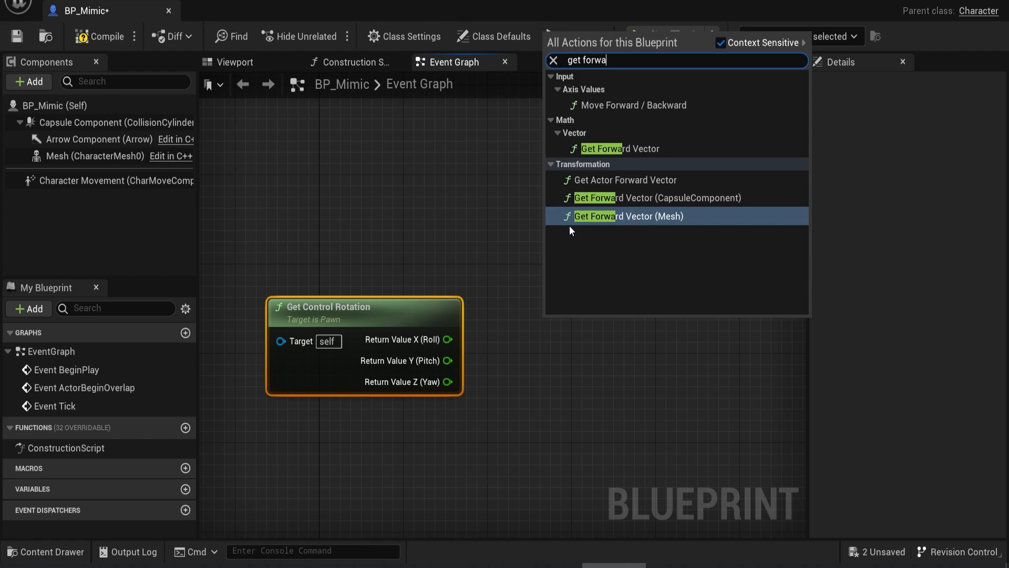
{"action": "key", "text": "Return"}
{"action": "right_click", "coordinate": [575, 344]}
{"action": "left_click", "coordinate": [591, 385]}
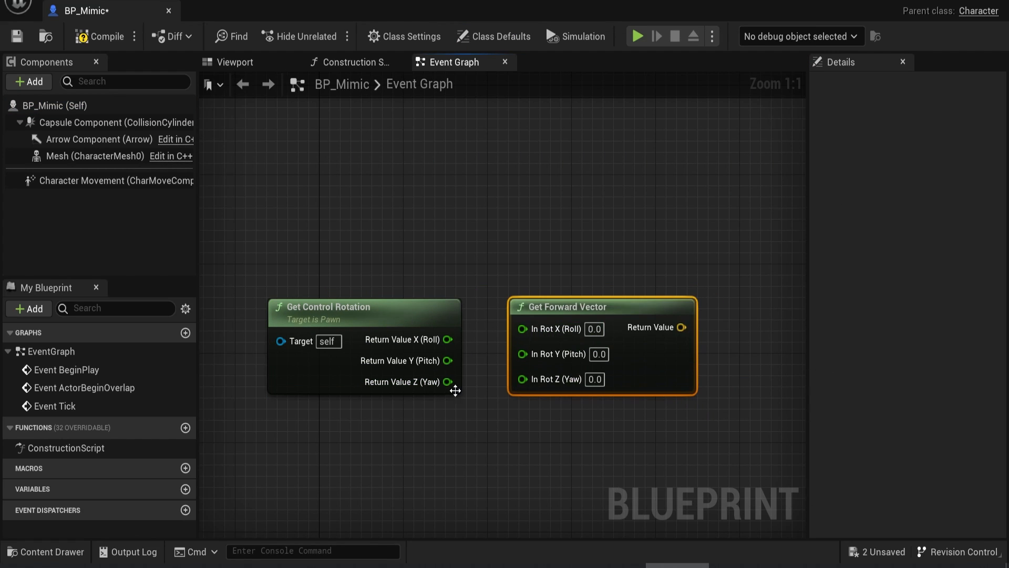
{"action": "left_click_drag", "start_coordinate": [448, 381], "coordinate": [526, 377]}
- Add the InputAxis Move Forward / Backward event above the Get Forward Vector node
{"action": "right_click_drag", "start_coordinate": [550, 143], "coordinate": [404, 243]}
{"action": "right_click", "coordinate": [404, 242]}
{"action": "type", "text": "input axis move"}
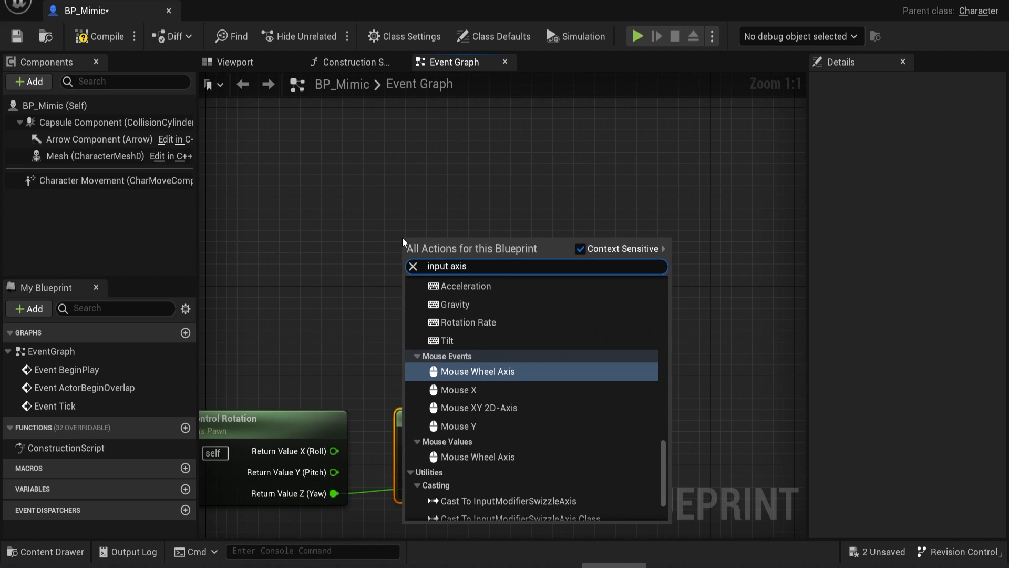
{"action": "left_click", "coordinate": [478, 307]}
- Add an Add Movement Input node beside the Move Forward / Backward event
{"action": "right_click_drag", "start_coordinate": [705, 379], "coordinate": [586, 285]}
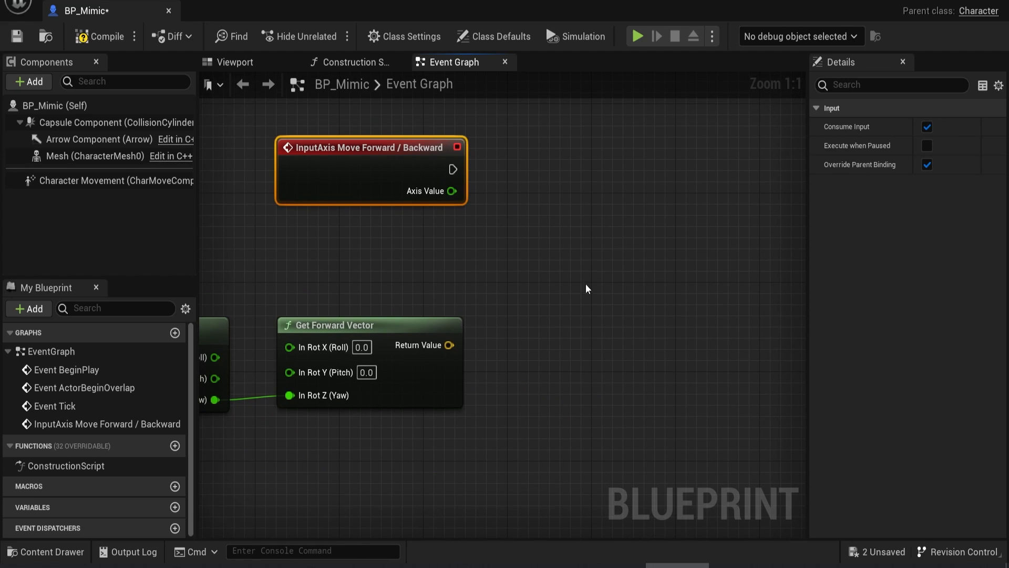
{"action": "right_click", "coordinate": [564, 239]}
{"action": "type", "text": "add movement"}
{"action": "left_click", "coordinate": [632, 481]}
{"action": "left_click_drag", "start_coordinate": [625, 251], "coordinate": [636, 172]}
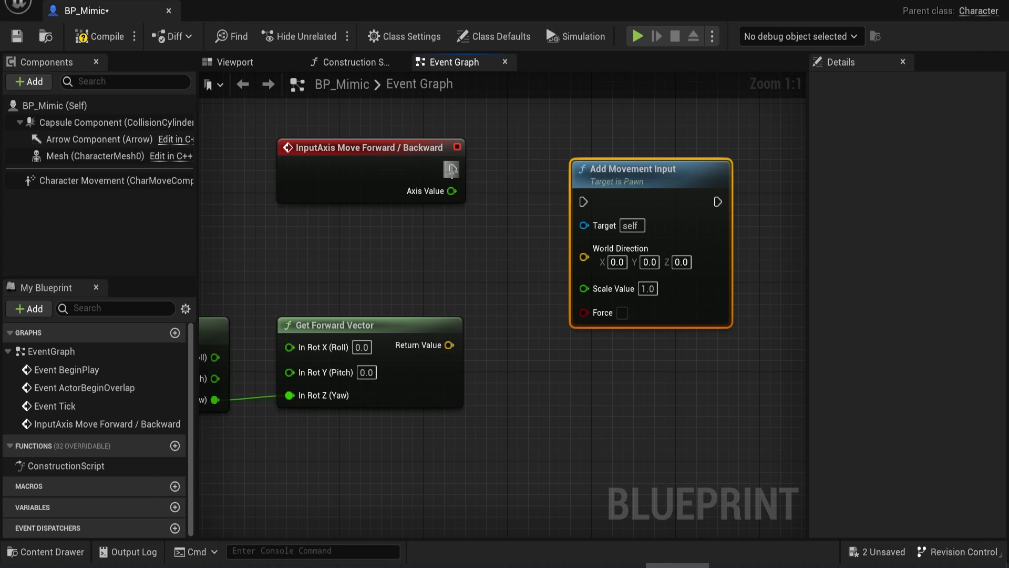
- Connect the forward event's execution and axis value (to Scale Value) and the forward vector (to World Direction) to Add Movement Input
{"action": "left_click_drag", "start_coordinate": [452, 169], "coordinate": [582, 202]}
{"action": "left_click_drag", "start_coordinate": [451, 192], "coordinate": [584, 289]}
{"action": "left_click_drag", "start_coordinate": [449, 345], "coordinate": [583, 257]}
{"action": "right_click_drag", "start_coordinate": [511, 416], "coordinate": [608, 386]}
{"action": "left_click_drag", "start_coordinate": [287, 304], "coordinate": [295, 293]}
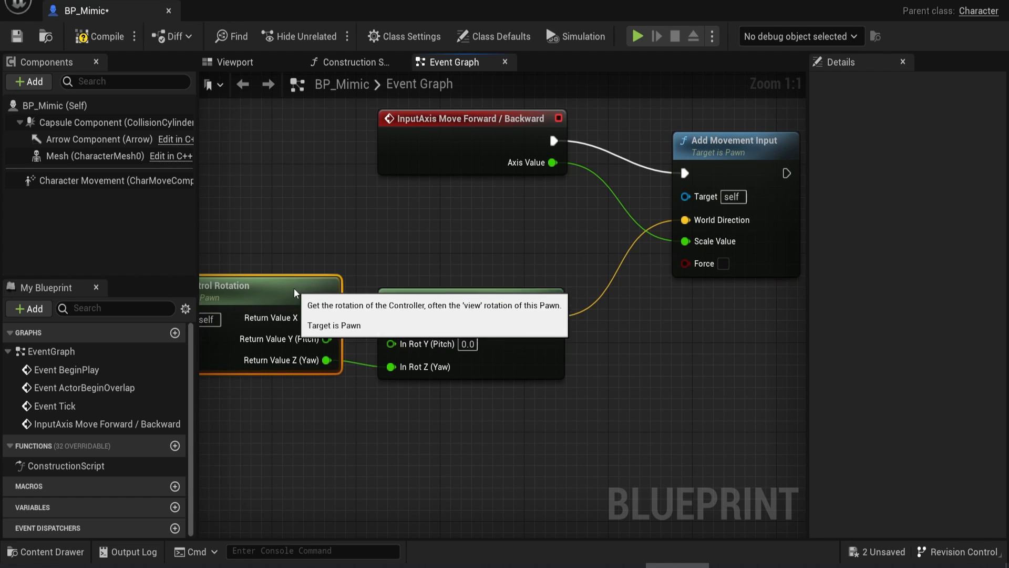
- Duplicate the whole forward/backward movement node group and place the copy below the original
{"action": "right_click_drag", "start_coordinate": [803, 374], "coordinate": [723, 405]}
{"action": "scroll", "coordinate": [663, 373], "scroll_direction": "down", "scroll_amount": 4}
{"action": "left_click_drag", "start_coordinate": [674, 394], "coordinate": [401, 254]}
{"action": "key", "text": "ctrl+c"}
{"action": "key", "text": "ctrl+v"}
{"action": "left_click_drag", "start_coordinate": [702, 349], "coordinate": [644, 425]}
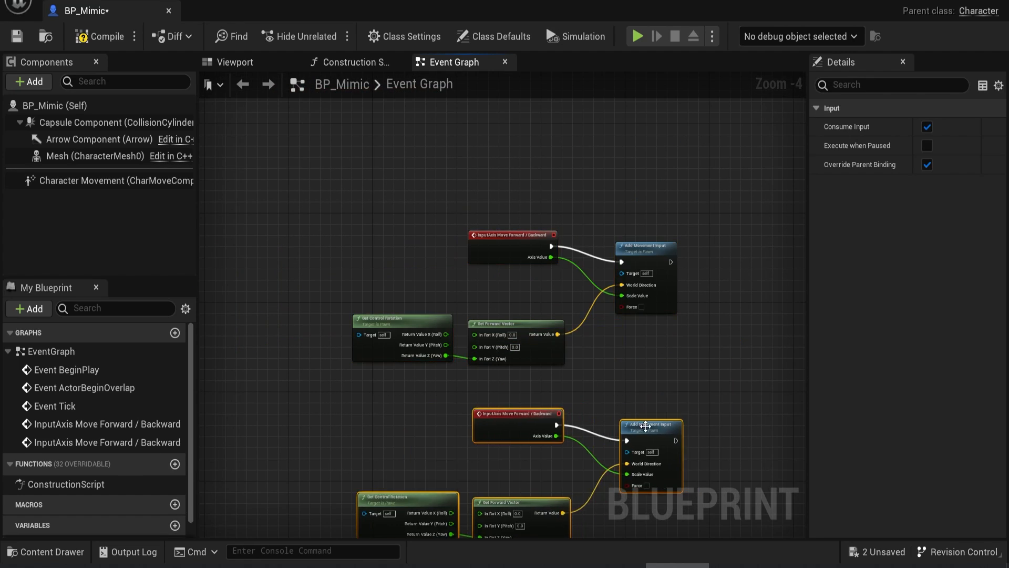
- Replace the copied input event with InputAxis Move Right / Left and connect its execution to the copied Add Movement Input
{"action": "left_click", "coordinate": [477, 290]}
{"action": "key", "text": "Delete"}
{"action": "scroll", "coordinate": [478, 290], "scroll_direction": "up", "scroll_amount": 4}
{"action": "right_click", "coordinate": [497, 279]}
{"action": "type", "text": "move right"}
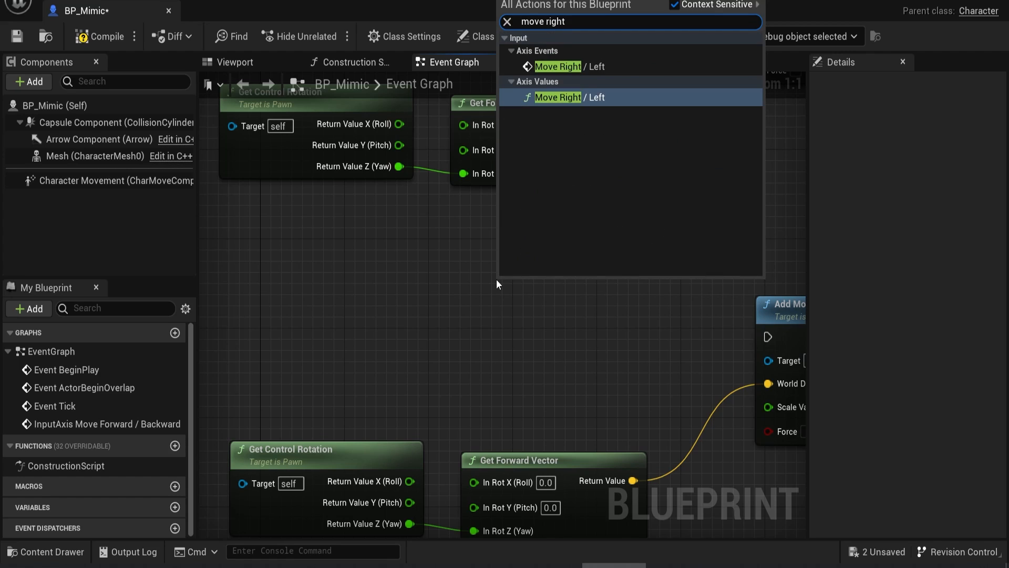
{"action": "left_click", "coordinate": [572, 68]}
{"action": "left_click_drag", "start_coordinate": [458, 232], "coordinate": [586, 261]}
{"action": "left_click_drag", "start_coordinate": [415, 209], "coordinate": [415, 253]}
- Replace the copied Get Forward Vector node with a Get Right Vector node
{"action": "right_click_drag", "start_coordinate": [560, 387], "coordinate": [720, 349]}
{"action": "left_click", "coordinate": [540, 420]}
{"action": "key", "text": "Delete"}
{"action": "right_click", "coordinate": [482, 354]}
{"action": "type", "text": "get right"}
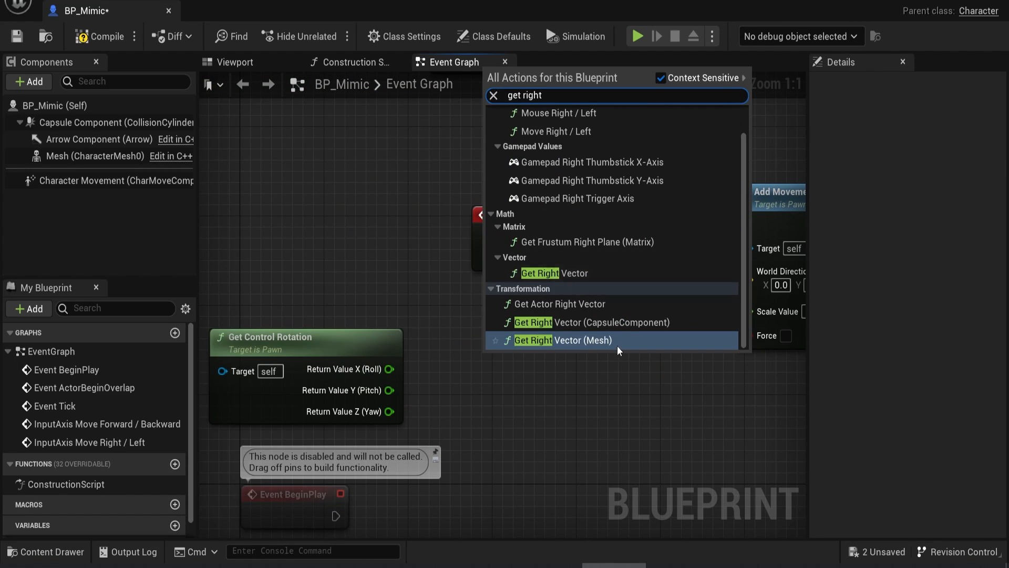
{"action": "left_click", "coordinate": [547, 271]}
- Wire control rotation roll and yaw into Get Right Vector, its result into World Direction, and the right/left axis value into Scale Value
{"action": "left_click_drag", "start_coordinate": [389, 369], "coordinate": [484, 370]}
{"action": "left_click_drag", "start_coordinate": [389, 411], "coordinate": [485, 421]}
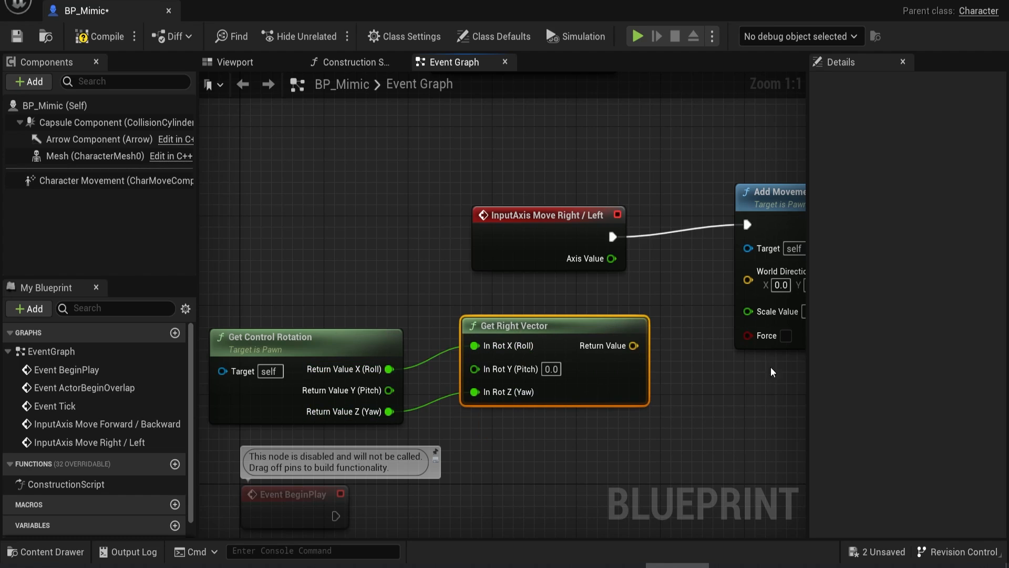
{"action": "left_click_drag", "start_coordinate": [644, 368], "coordinate": [748, 279]}
{"action": "left_click_drag", "start_coordinate": [611, 258], "coordinate": [748, 311]}
- Add the InputAxis Mouse Up/ Down event in empty graph space beside the movement nodes
{"action": "right_click_drag", "start_coordinate": [772, 210], "coordinate": [348, 384]}
{"action": "scroll", "coordinate": [562, 191], "scroll_direction": "down", "scroll_amount": 8}
{"action": "scroll", "coordinate": [309, 453], "scroll_direction": "up", "scroll_amount": 8}
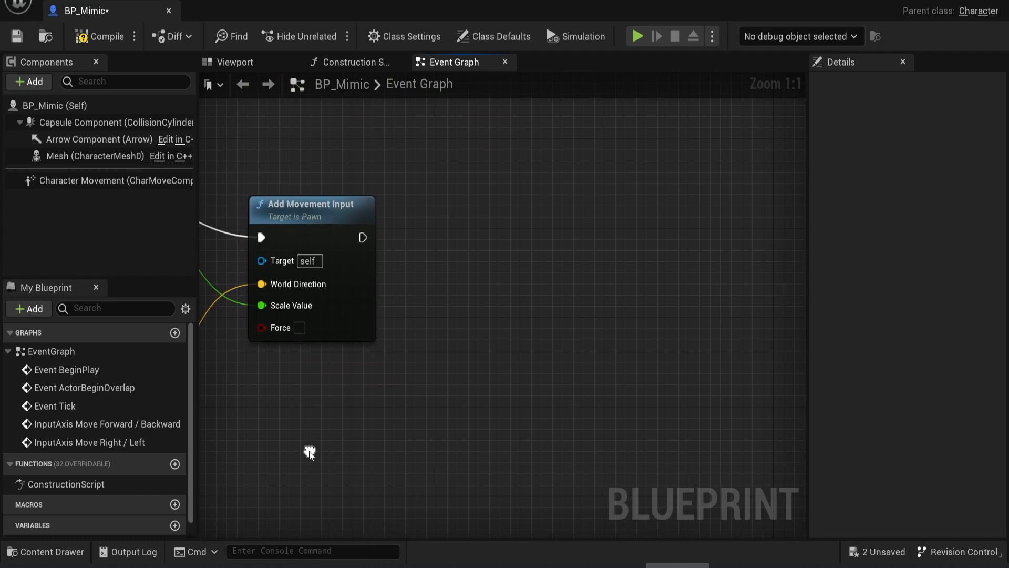
{"action": "right_click_drag", "start_coordinate": [590, 255], "coordinate": [513, 324]}
{"action": "right_click", "coordinate": [503, 317]}
{"action": "type", "text": "mouse up"}
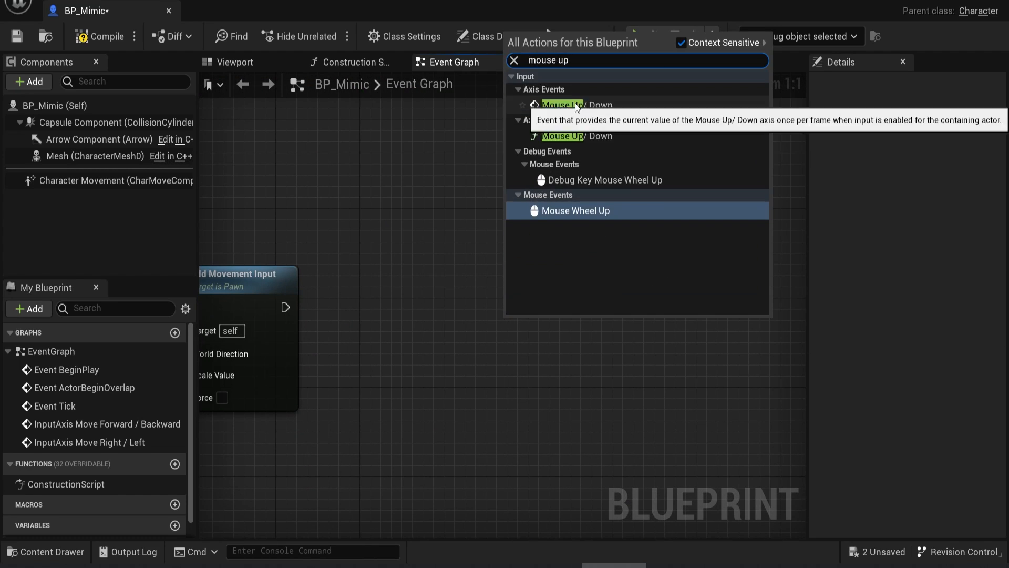
{"action": "left_click", "coordinate": [551, 104]}
- Add an Add Controller Pitch Input node executed by the Mouse Up/ Down event
{"action": "right_click_drag", "start_coordinate": [660, 318], "coordinate": [531, 260]}
{"action": "left_click_drag", "start_coordinate": [457, 229], "coordinate": [531, 252]}
{"action": "type", "text": "add contr"}
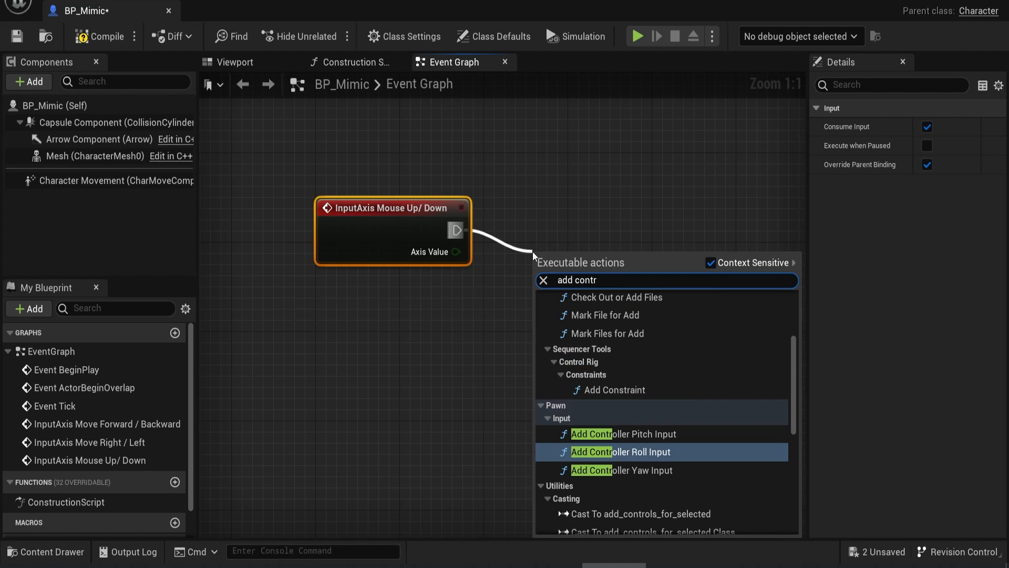
{"action": "left_click", "coordinate": [610, 372]}
- Multiply the Mouse Up/ Down axis value by -1 and feed the result into the pitch input's Val
{"action": "left_click_drag", "start_coordinate": [457, 251], "coordinate": [402, 318]}
{"action": "type", "text": "*"}
{"action": "key", "text": "Return"}
{"action": "left_click_drag", "start_coordinate": [480, 323], "coordinate": [560, 288]}
{"action": "left_click_drag", "start_coordinate": [443, 326], "coordinate": [465, 315]}
{"action": "left_click", "coordinate": [446, 334]}
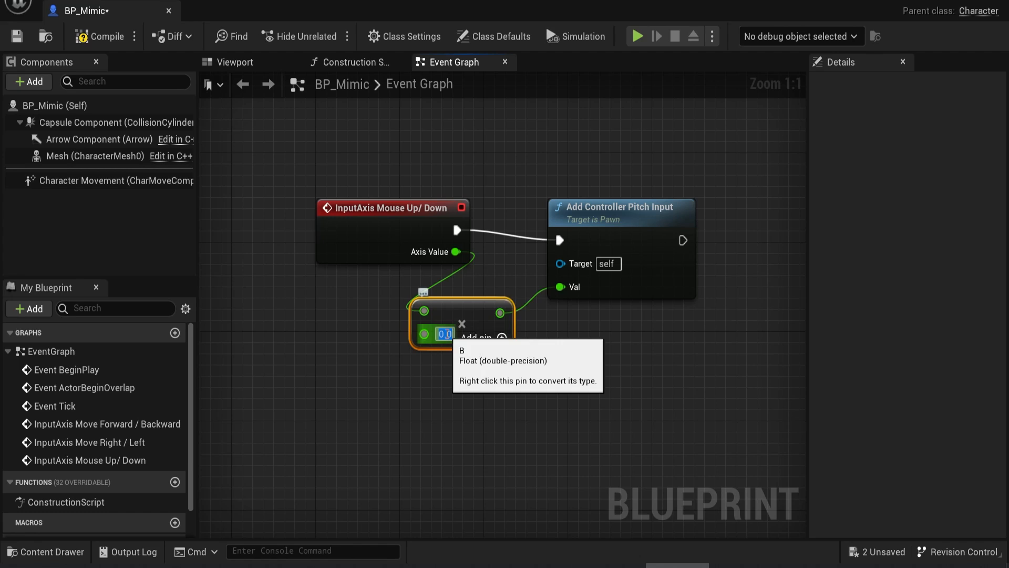
{"action": "type", "text": "-1"}
{"action": "key", "text": "Return"}
- Add the InputAxis Mouse Right / Left event below the Mouse Up/ Down nodes
{"action": "right_click_drag", "start_coordinate": [624, 392], "coordinate": [576, 341]}
{"action": "right_click", "coordinate": [344, 370]}
{"action": "type", "text": "mouse ri"}
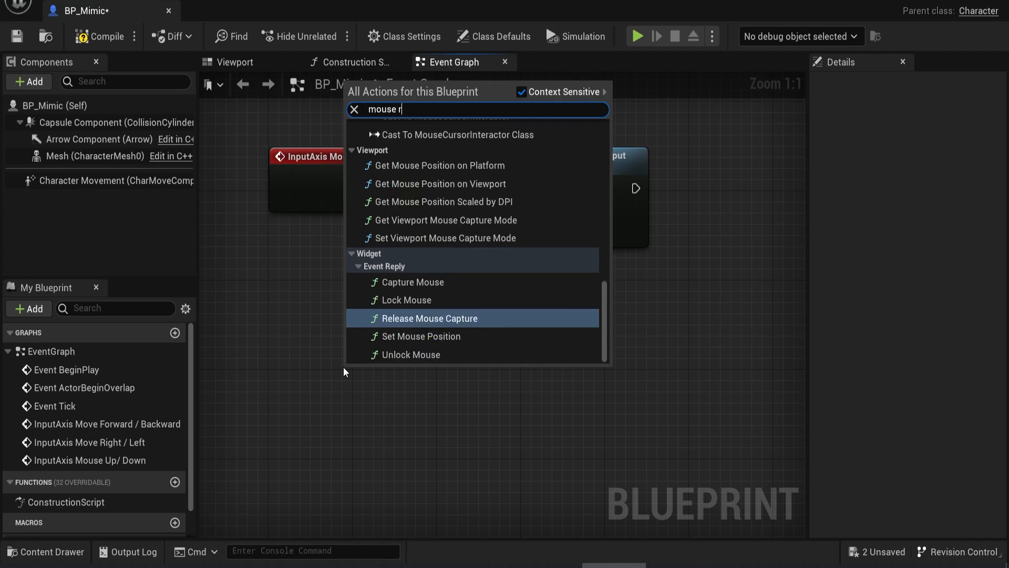
{"action": "left_click", "coordinate": [413, 279]}
- Add an Add Controller Yaw Input node executed by the Mouse Right / Left event and feed the axis value into its Val
{"action": "left_click_drag", "start_coordinate": [415, 368], "coordinate": [500, 363]}
{"action": "type", "text": "add contro"}
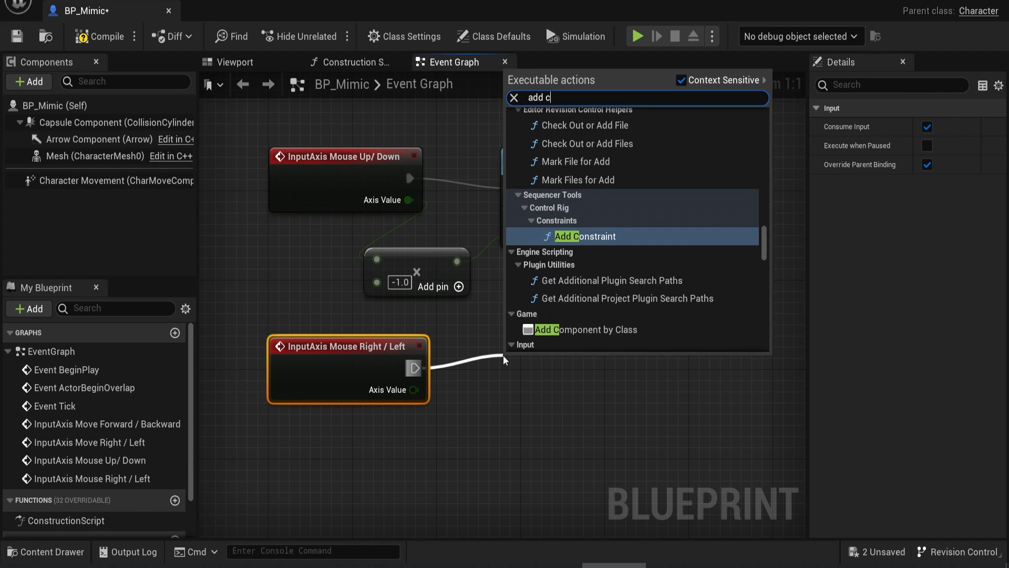
{"action": "left_click", "coordinate": [557, 276]}
{"action": "left_click_drag", "start_coordinate": [414, 389], "coordinate": [513, 416]}
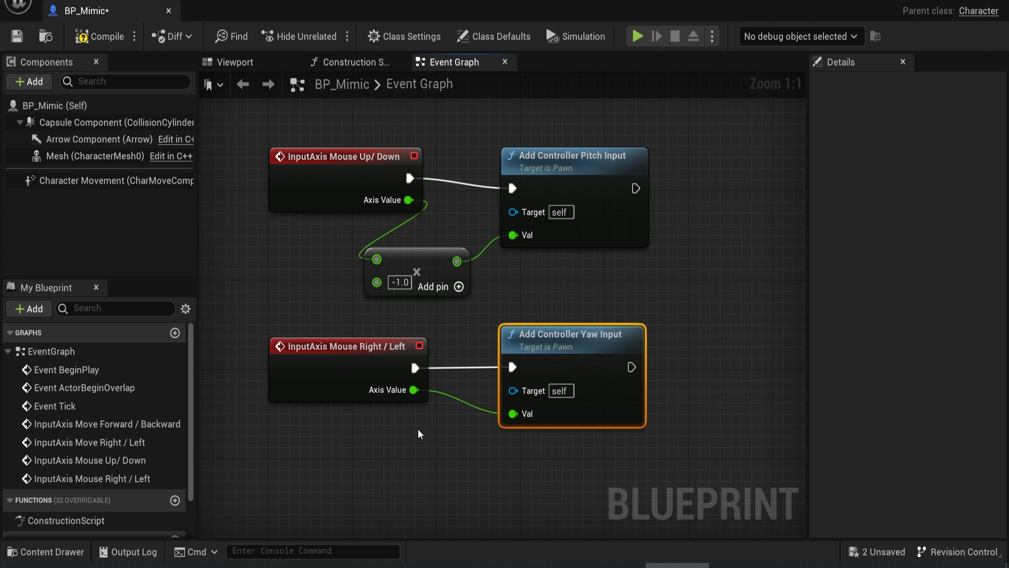
{"action": "scroll", "coordinate": [755, 259], "scroll_direction": "down", "scroll_amount": 4}
{"action": "left_click", "coordinate": [83, 36]}
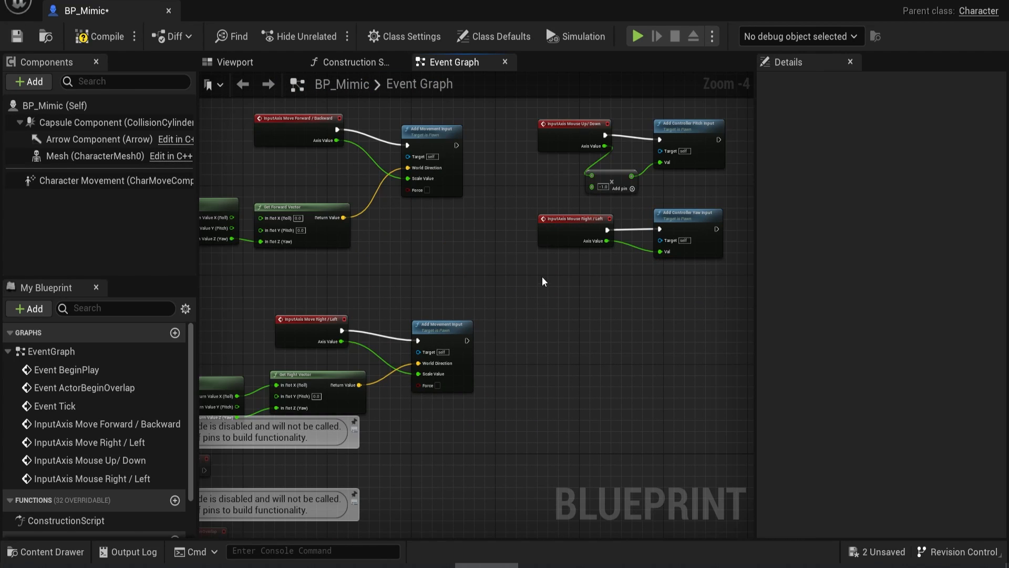
{"action": "left_click", "coordinate": [576, 232]}
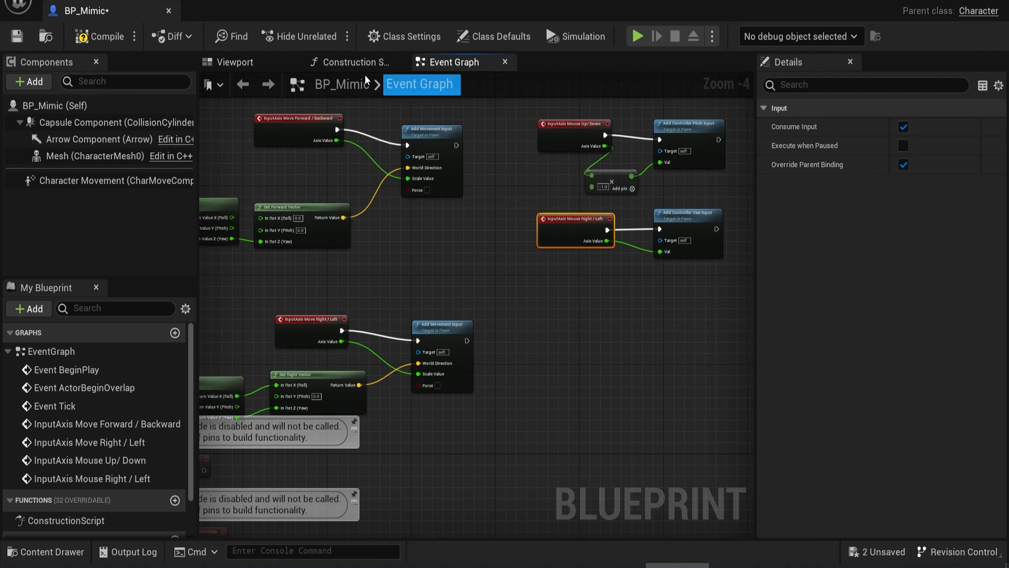
- Add a Spring Arm component to the capsule of BP_Mimic, keeping the name SpringArm
{"action": "left_click", "coordinate": [247, 63]}
{"action": "left_click", "coordinate": [31, 82]}
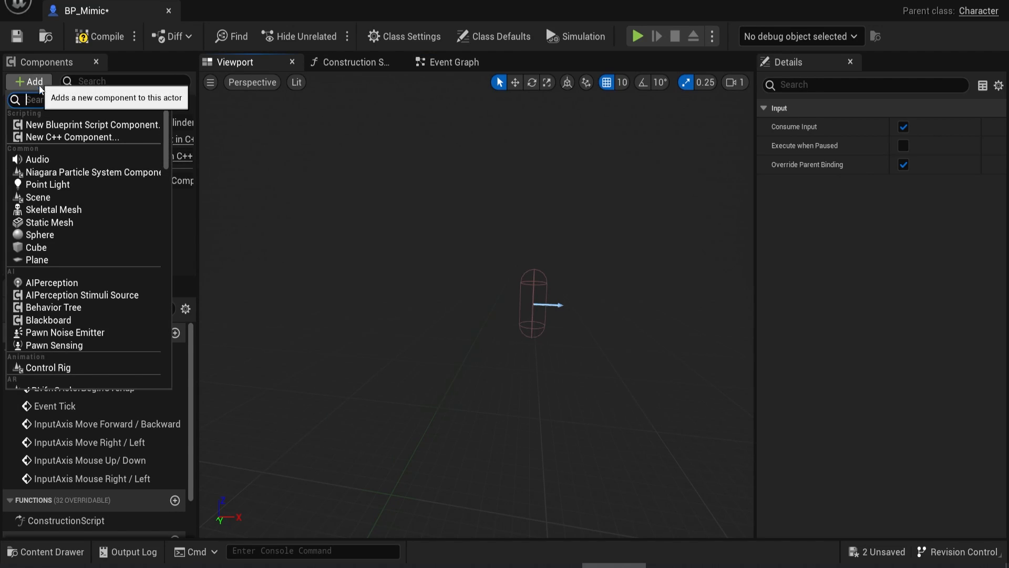
{"action": "type", "text": "spri"}
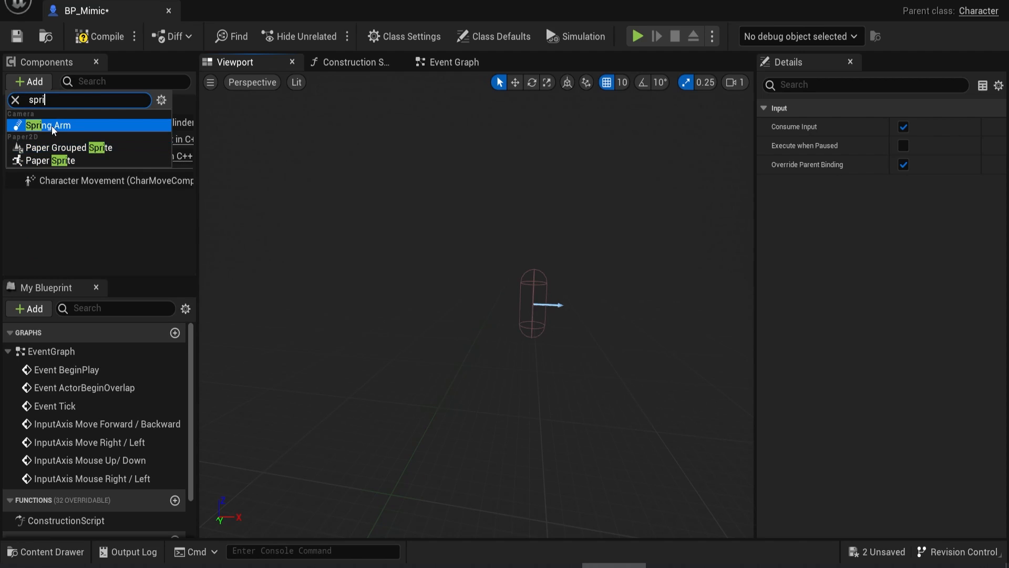
{"action": "left_click", "coordinate": [152, 125]}
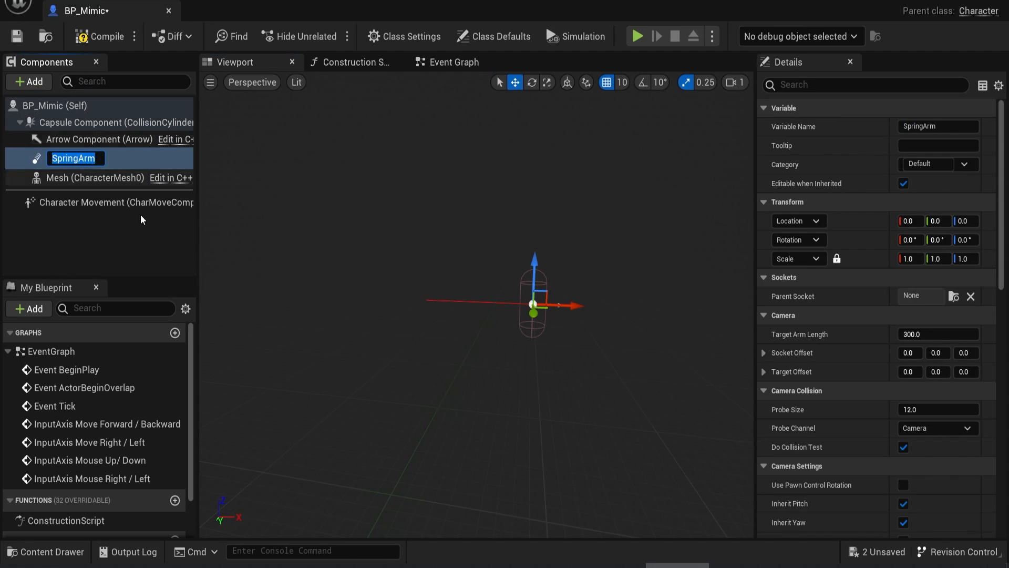
{"action": "key", "text": "Return"}
- Add a Camera component as a child of the SpringArm, keeping its default name
{"action": "left_click", "coordinate": [32, 82]}
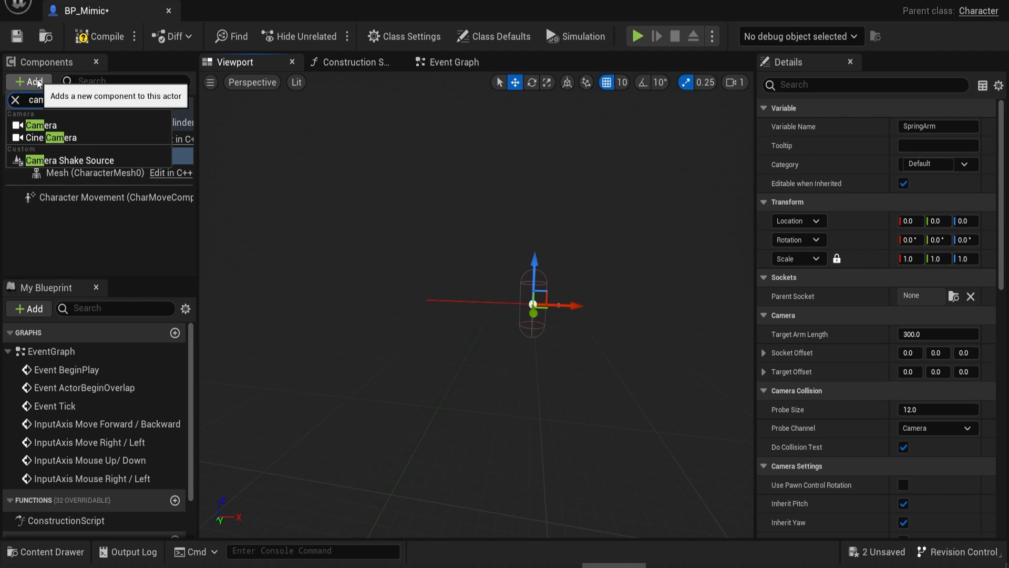
{"action": "left_click", "coordinate": [41, 125]}
{"action": "key", "text": "Return"}
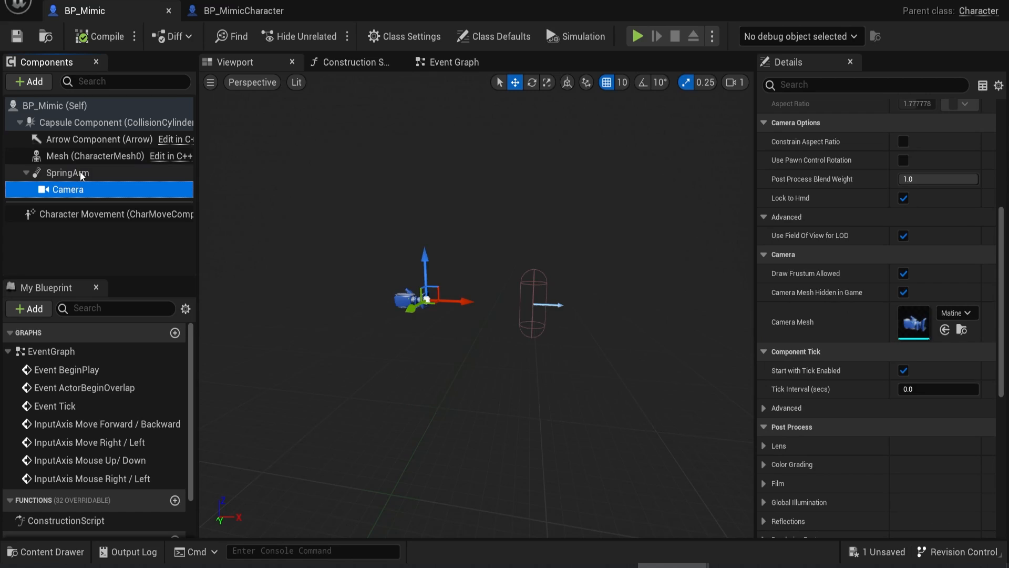
- Enable Use Pawn Control Rotation on the SpringArm and save the Blueprint
{"action": "left_click", "coordinate": [82, 174]}
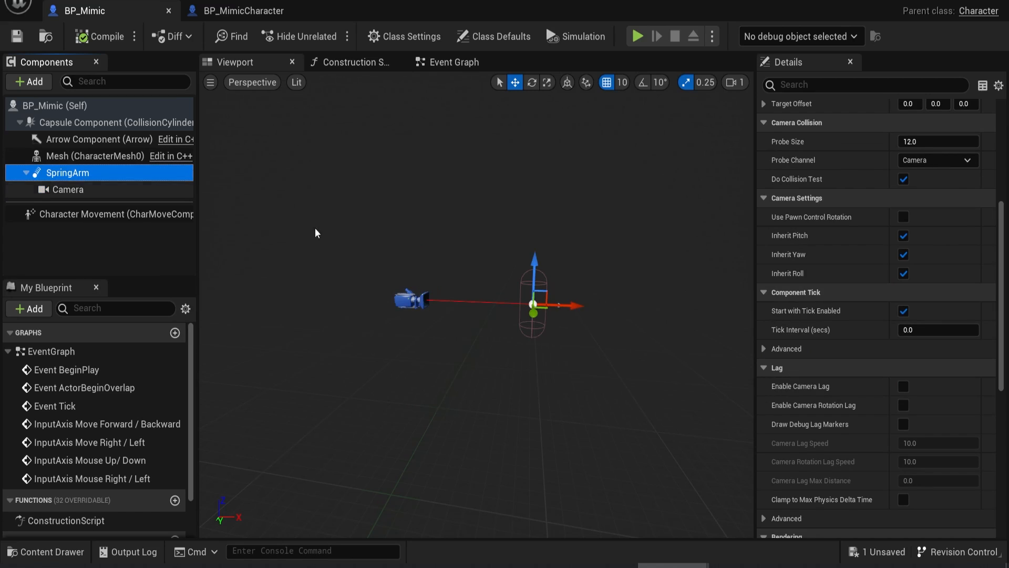
{"action": "left_click", "coordinate": [903, 217]}
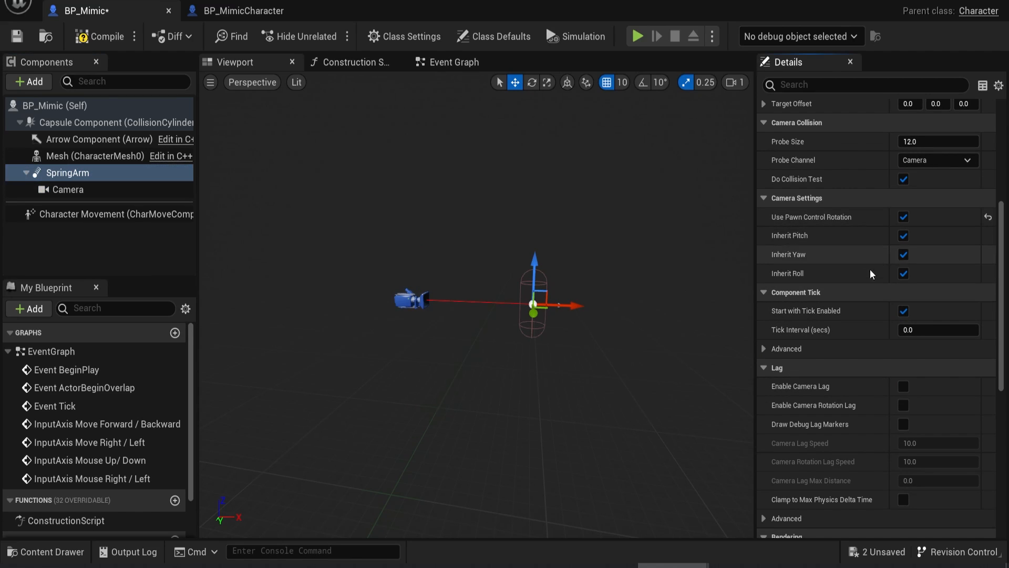
{"action": "left_click", "coordinate": [18, 36]}
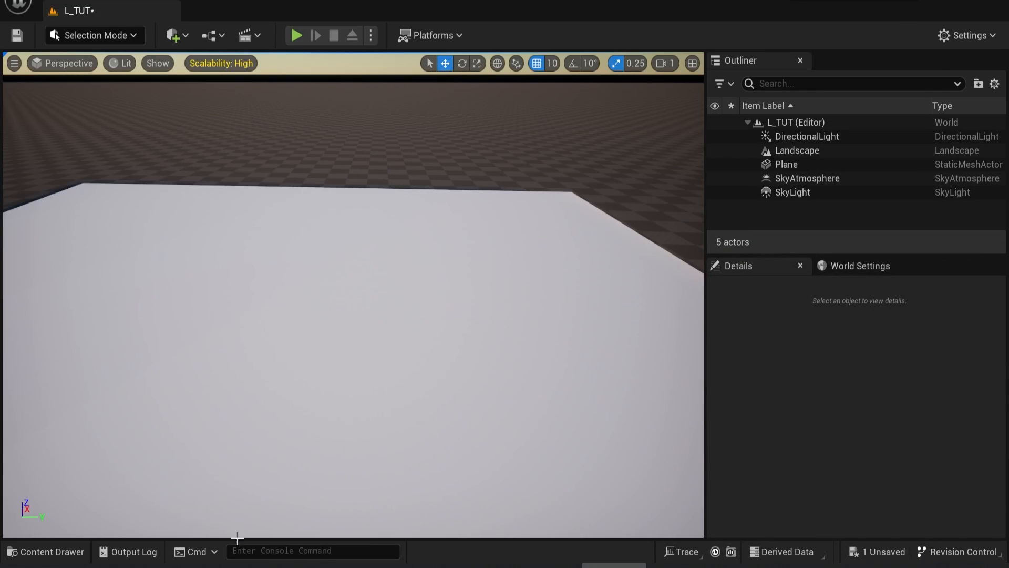
- Place a BP_Mimic actor on the plane in the L_TUT level at about X 70, Y 120, Z 218
{"action": "left_click", "coordinate": [79, 552]}
{"action": "left_click_drag", "start_coordinate": [204, 415], "coordinate": [302, 337]}
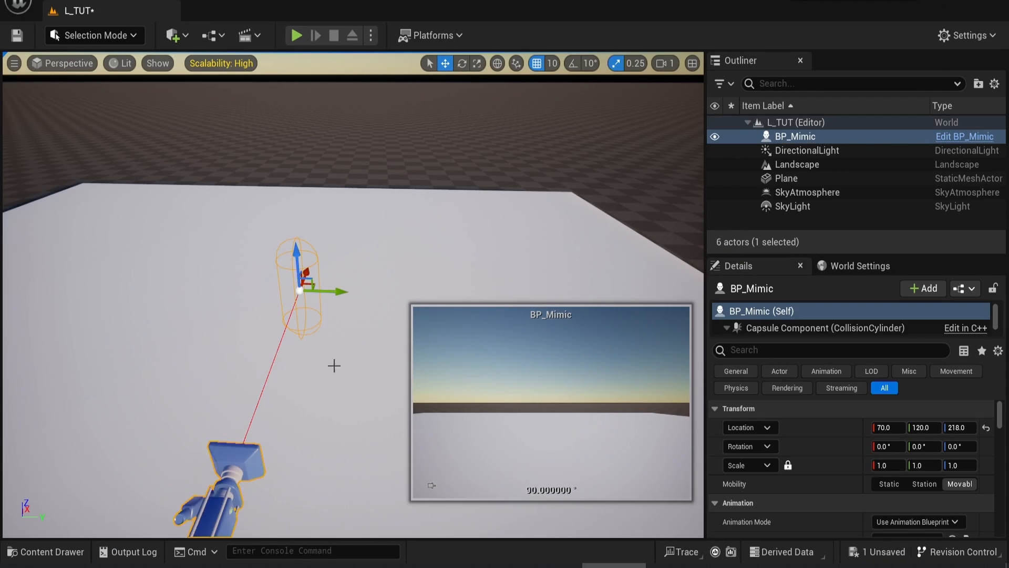
{"action": "right_click_drag", "start_coordinate": [340, 380], "coordinate": [322, 356]}
- Create a Game Mode Base Blueprint named BP_ThirdPerson in the Tutorial folder and save the level and assets
{"action": "left_click", "coordinate": [53, 552]}
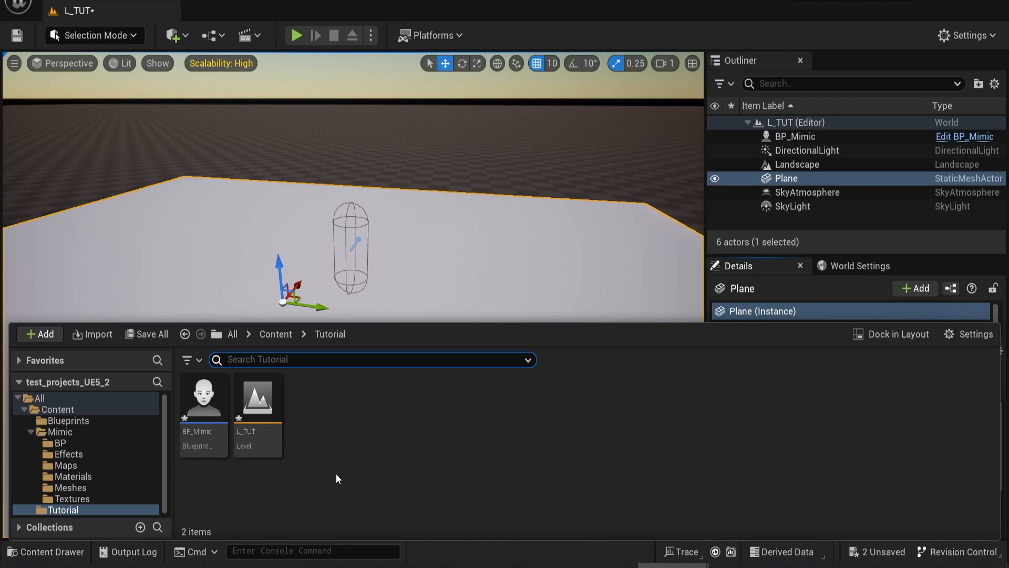
{"action": "right_click", "coordinate": [342, 431]}
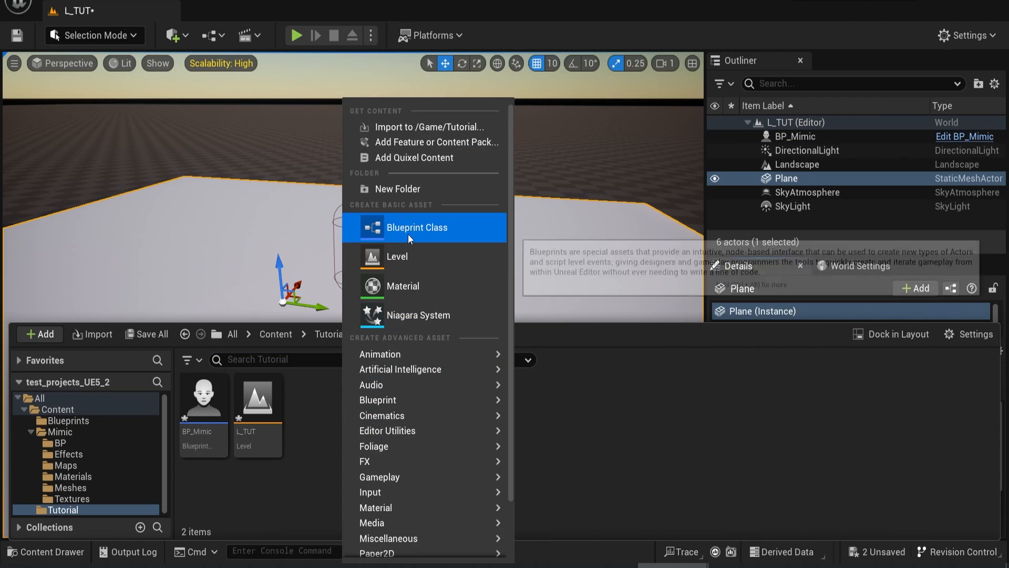
{"action": "left_click", "coordinate": [408, 231]}
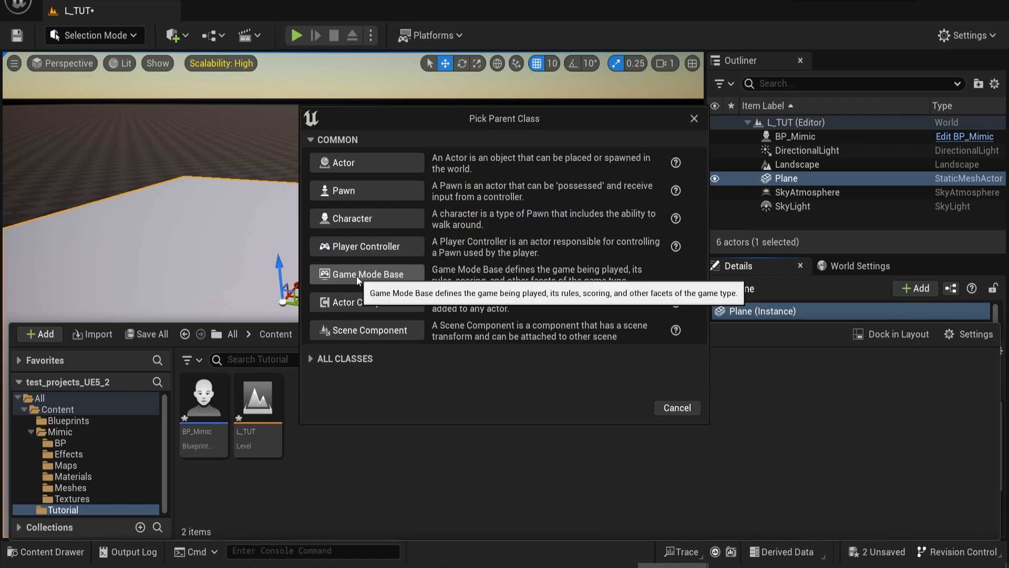
{"action": "left_click", "coordinate": [356, 276]}
{"action": "type", "text": "BP_"}
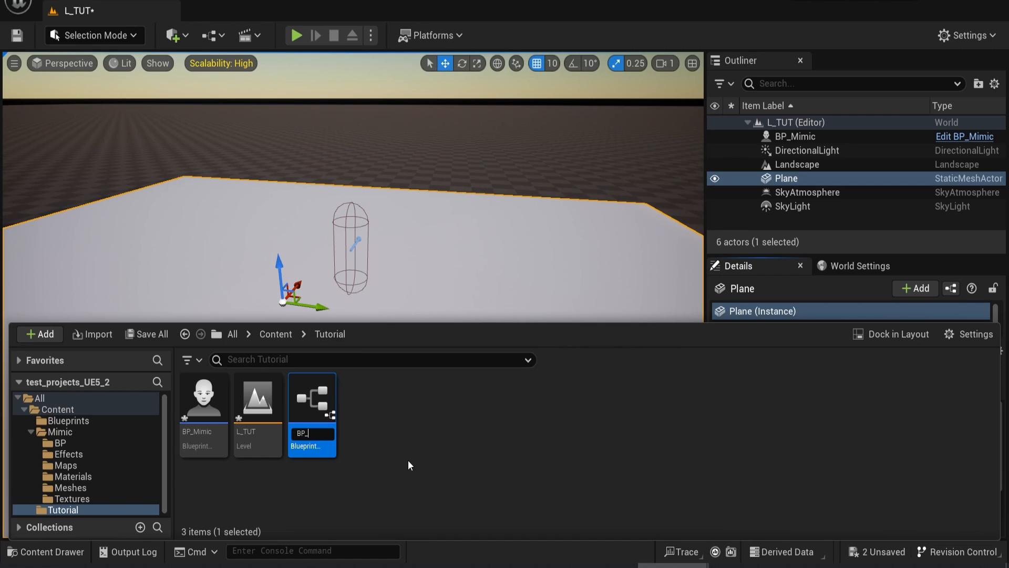
{"action": "type", "text": "ThirdPerson"}
{"action": "key", "text": "Return"}
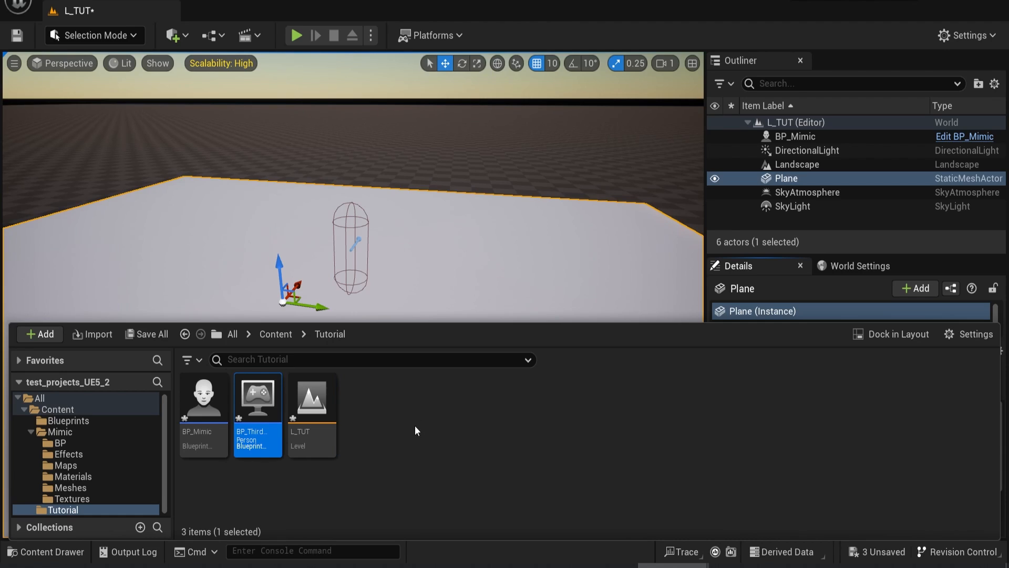
{"action": "key", "text": "ctrl+s"}
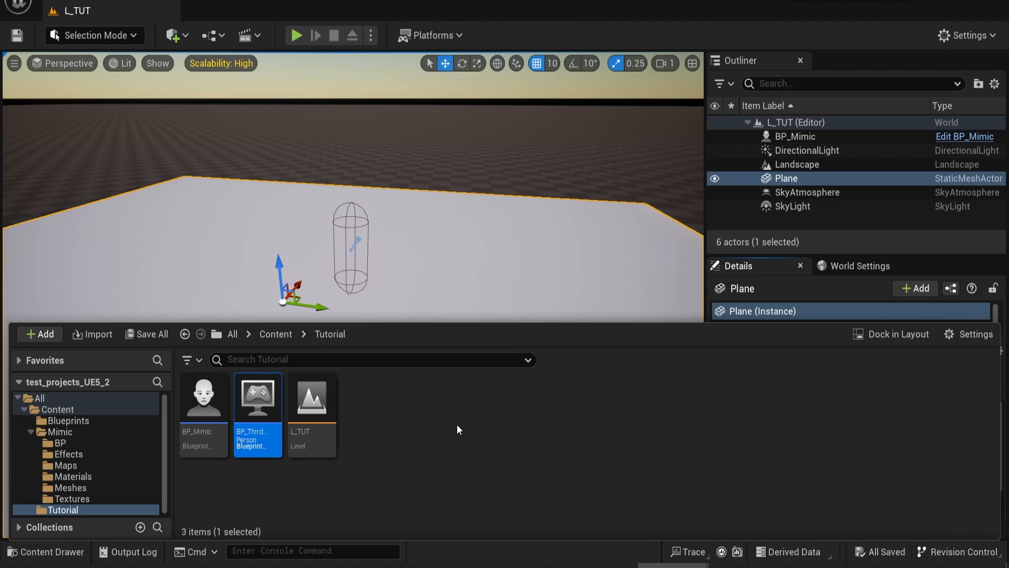
- Assign BP_ThirdPerson as the GameMode Override in the L_TUT level's World Settings
{"action": "left_click", "coordinate": [857, 266]}
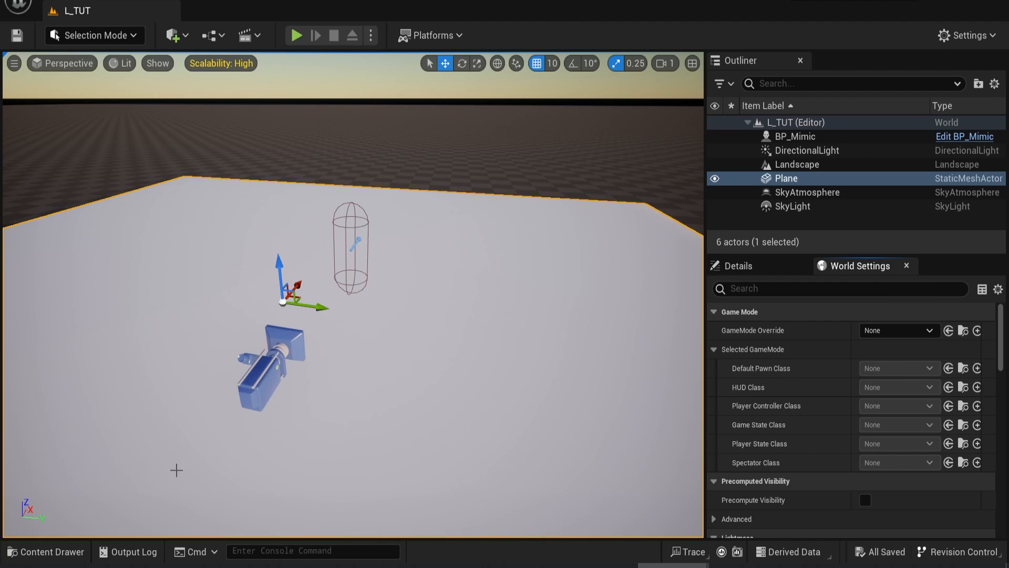
{"action": "left_click", "coordinate": [48, 552]}
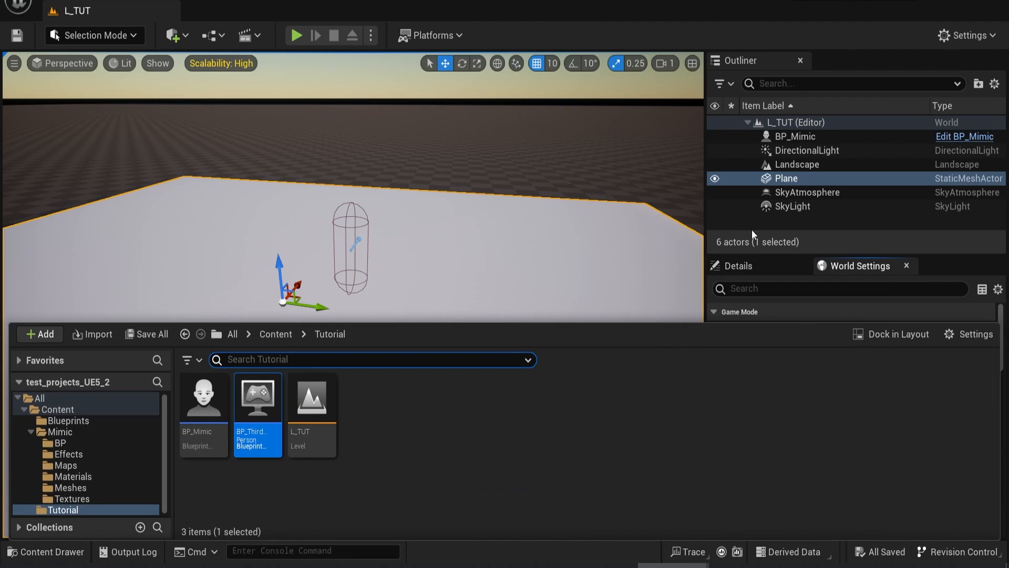
{"action": "left_click_drag", "start_coordinate": [680, 323], "coordinate": [673, 399]}
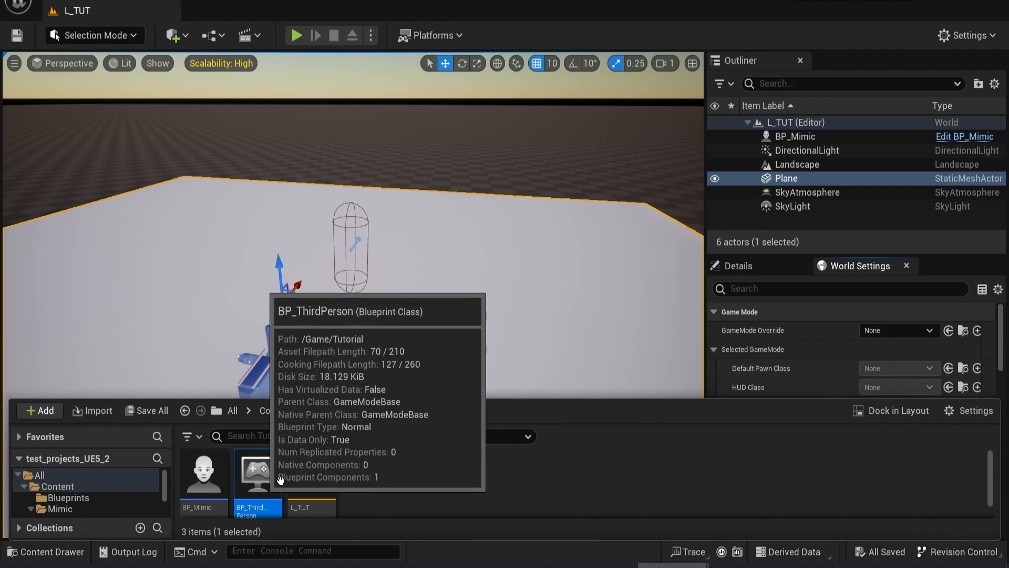
{"action": "left_click_drag", "start_coordinate": [260, 476], "coordinate": [888, 334]}
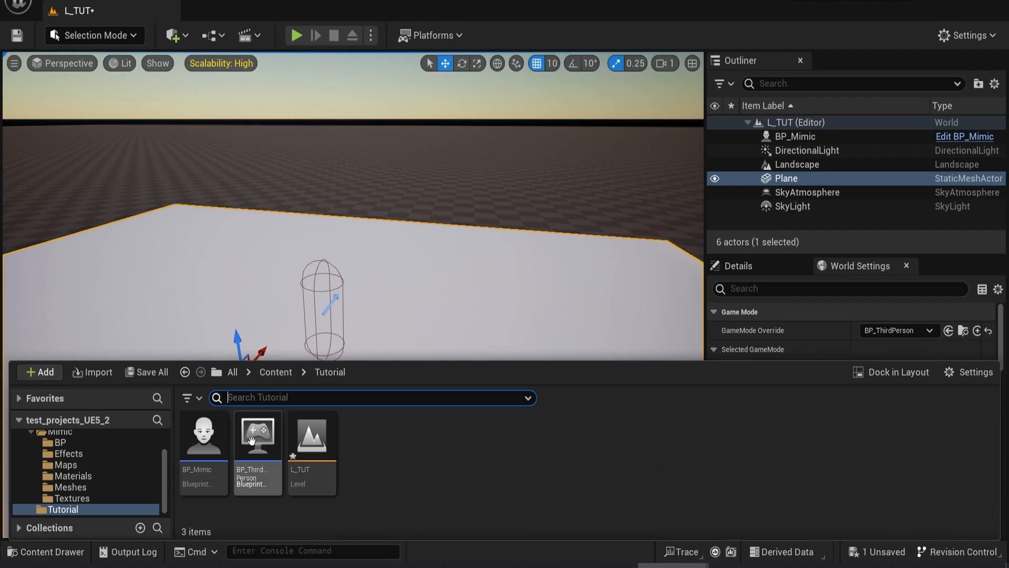
- Set the Default Pawn Class of BP_ThirdPerson to BP_Mimic, compile the Blueprint and save it
{"action": "double_click", "coordinate": [259, 463]}
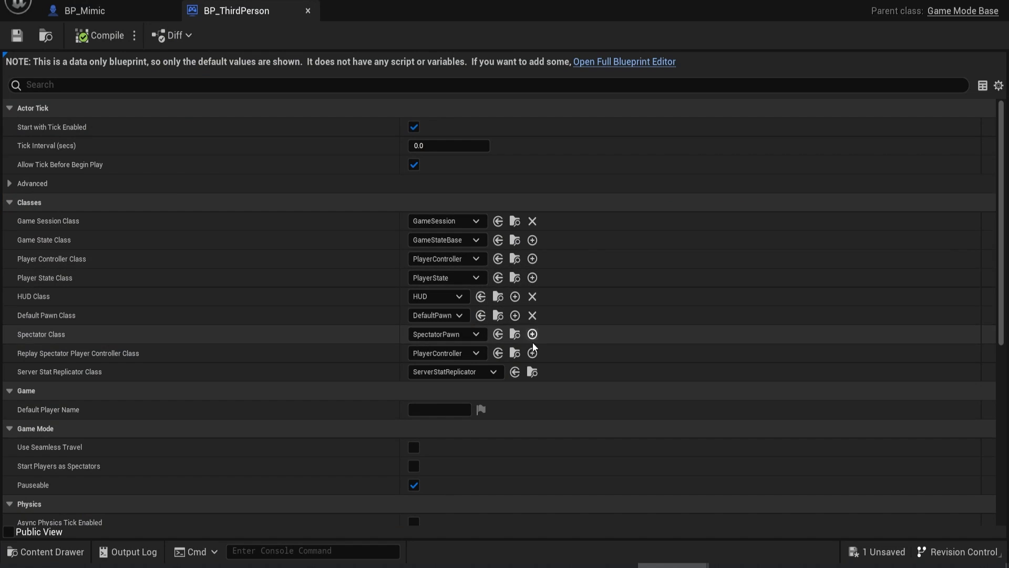
{"action": "left_click", "coordinate": [441, 317]}
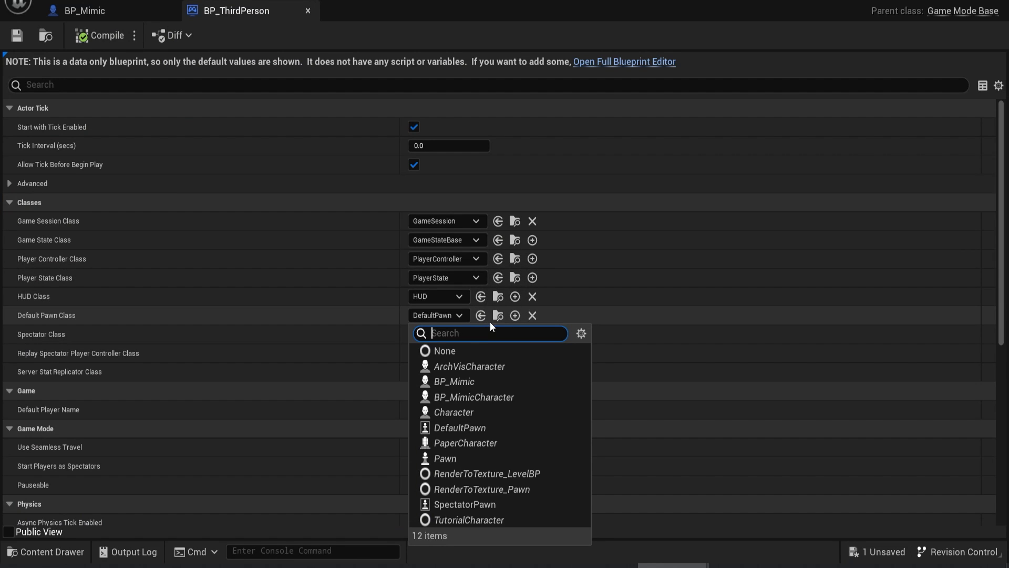
{"action": "type", "text": "bp"}
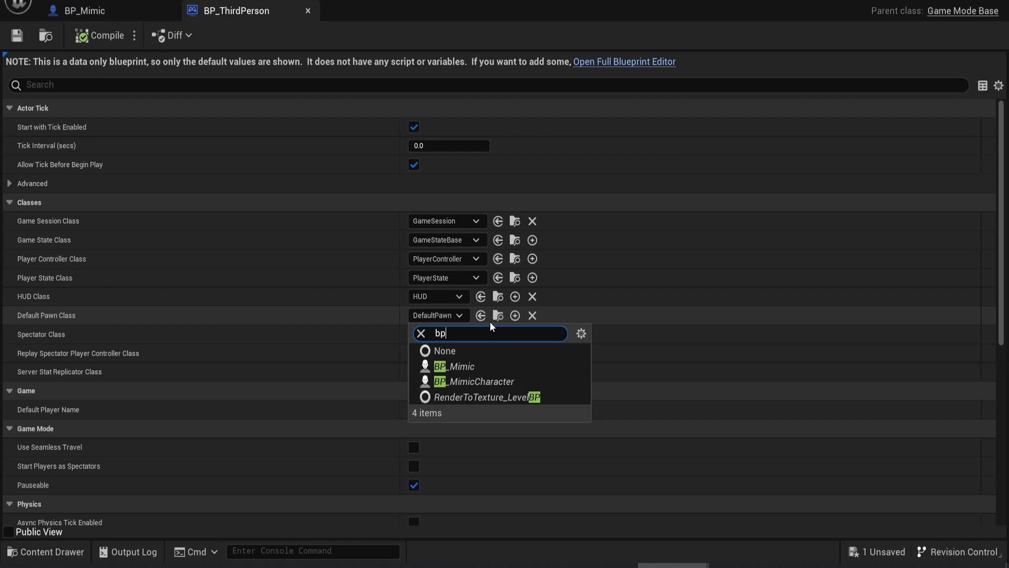
{"action": "left_click", "coordinate": [476, 365]}
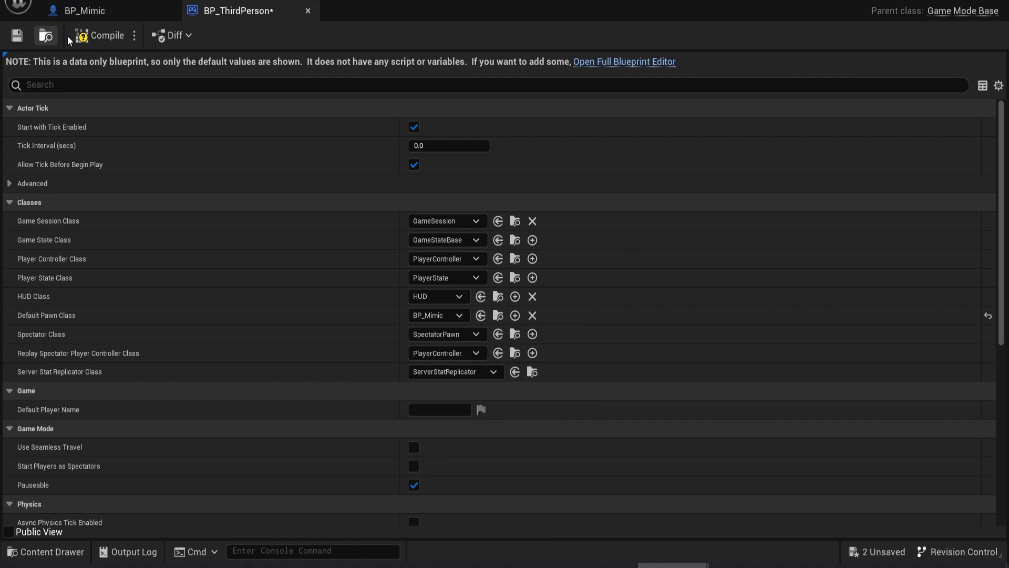
{"action": "left_click", "coordinate": [99, 36]}
{"action": "left_click", "coordinate": [16, 35]}
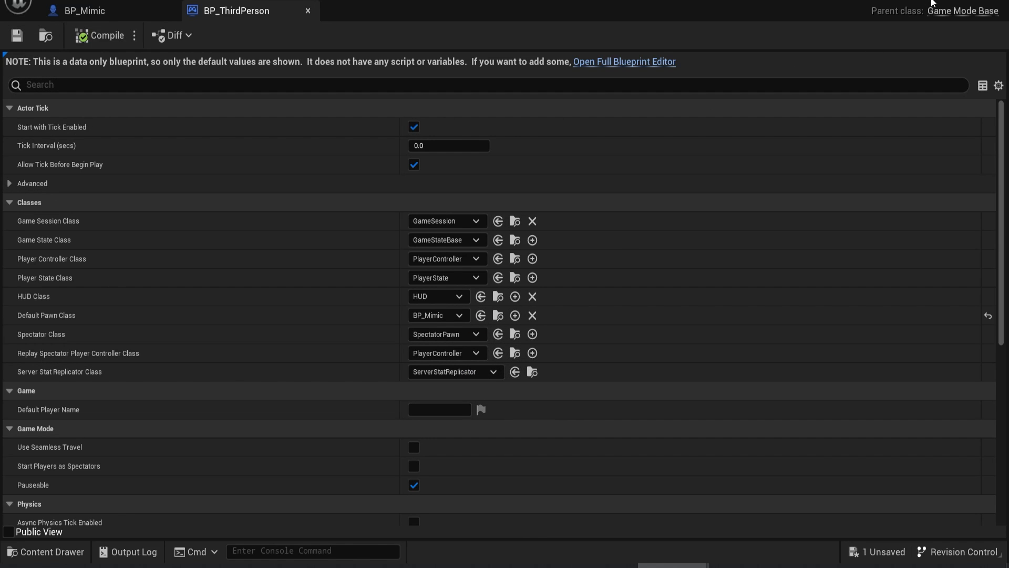
- Play the L_TUT level to test controlling the BP_Mimic pawn, and stop the session
{"action": "left_click", "coordinate": [933, 1]}
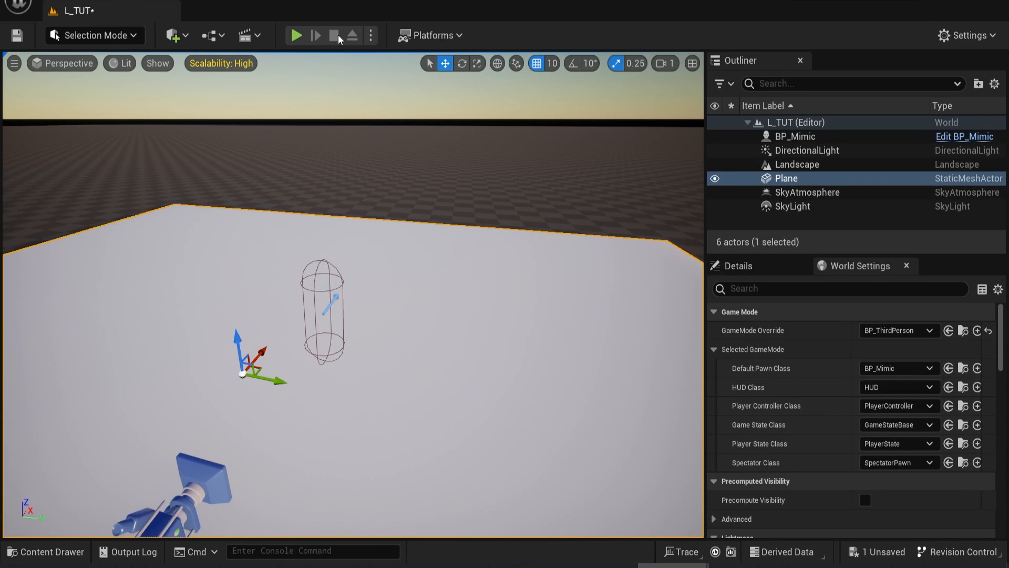
{"action": "left_click", "coordinate": [299, 36]}
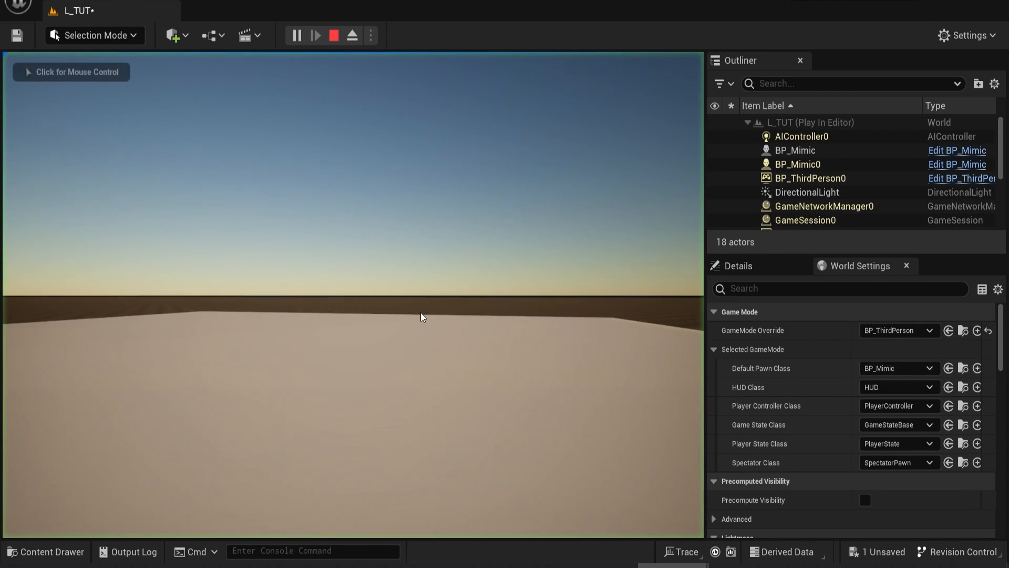
{"action": "left_click", "coordinate": [424, 317]}
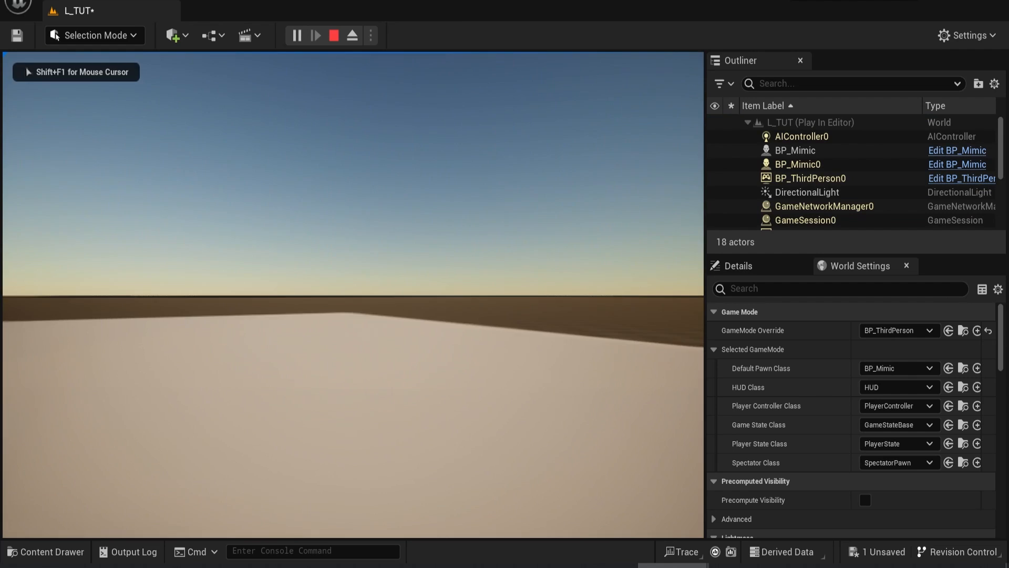
{"action": "key", "text": "Escape"}
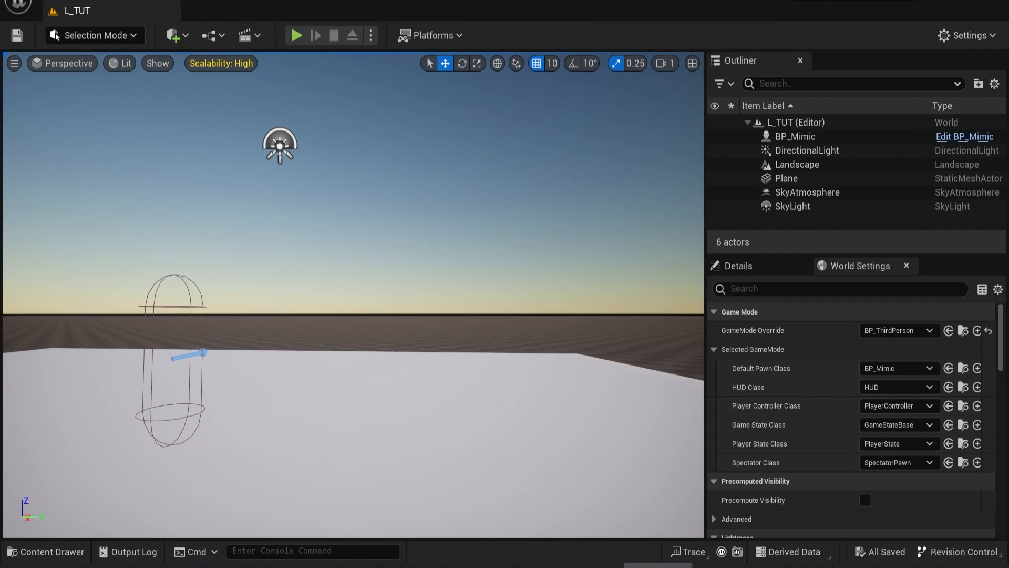
- Open BP_Mimic's Event Graph and delete the disabled Event BeginPlay and Event ActorBeginOverlap nodes
{"action": "left_click", "coordinate": [51, 552]}
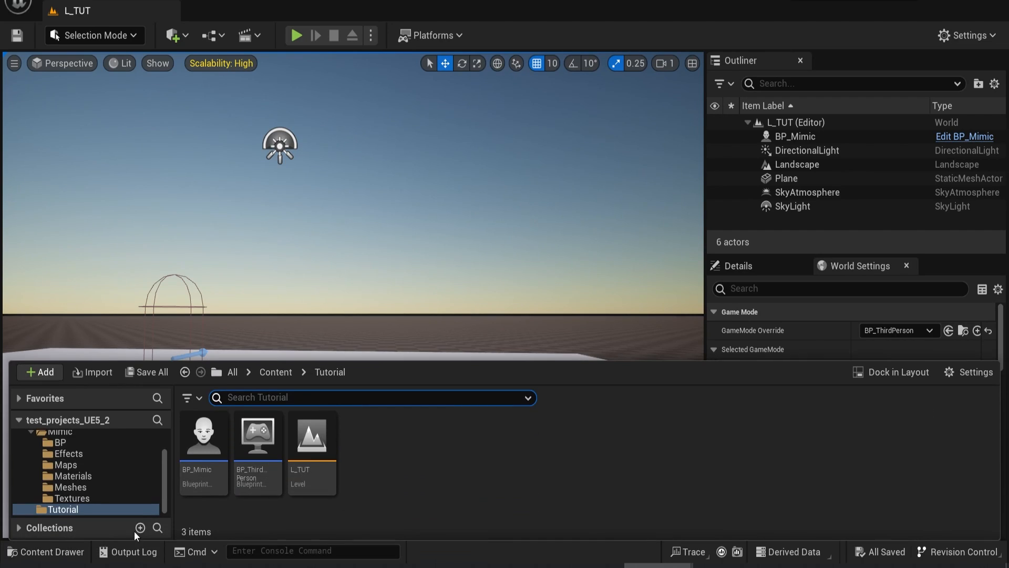
{"action": "double_click", "coordinate": [208, 446]}
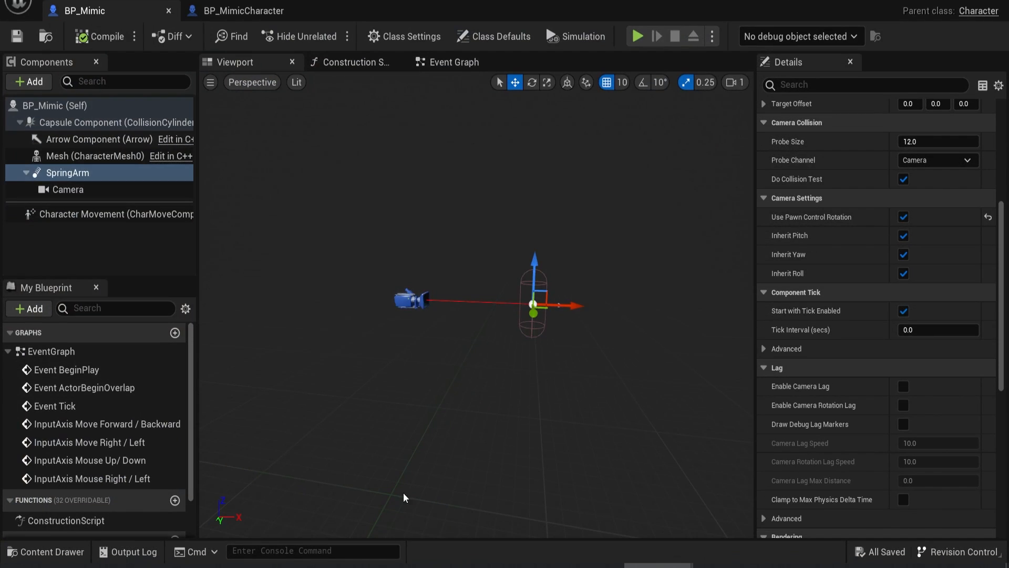
{"action": "left_click", "coordinate": [452, 62]}
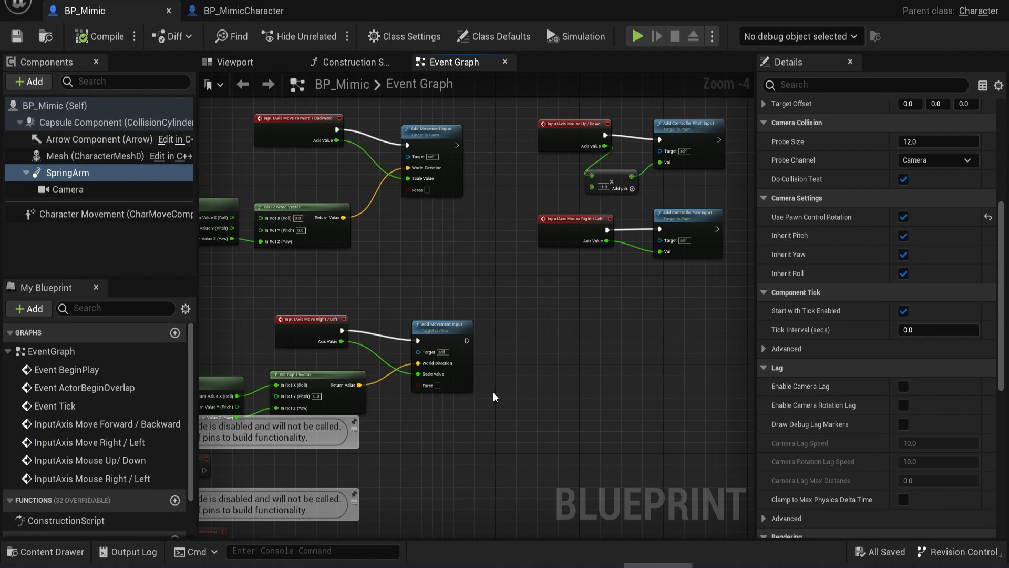
{"action": "right_click_drag", "start_coordinate": [616, 241], "coordinate": [624, 167]}
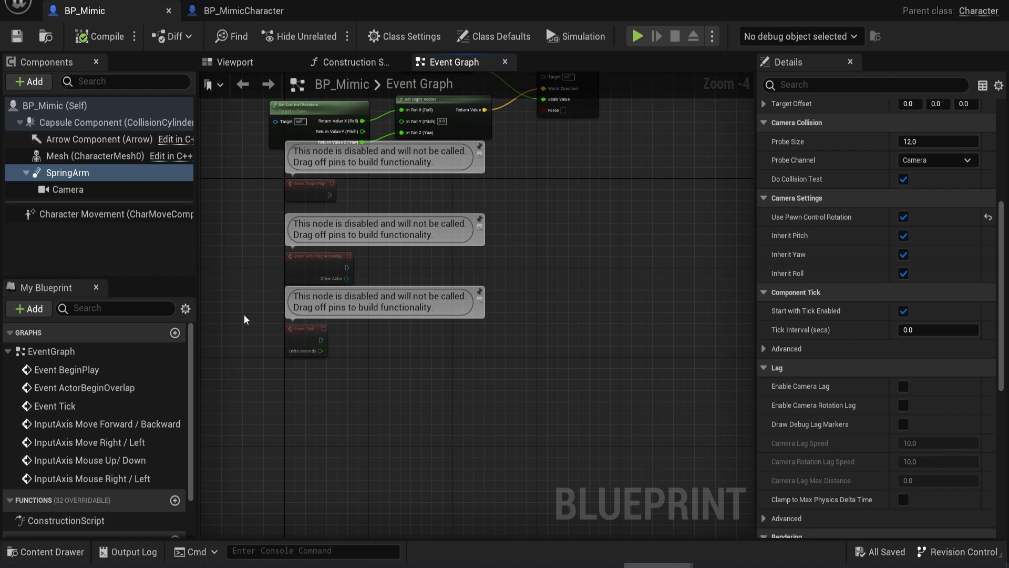
{"action": "left_click_drag", "start_coordinate": [344, 220], "coordinate": [352, 179]}
{"action": "key", "text": "Delete"}
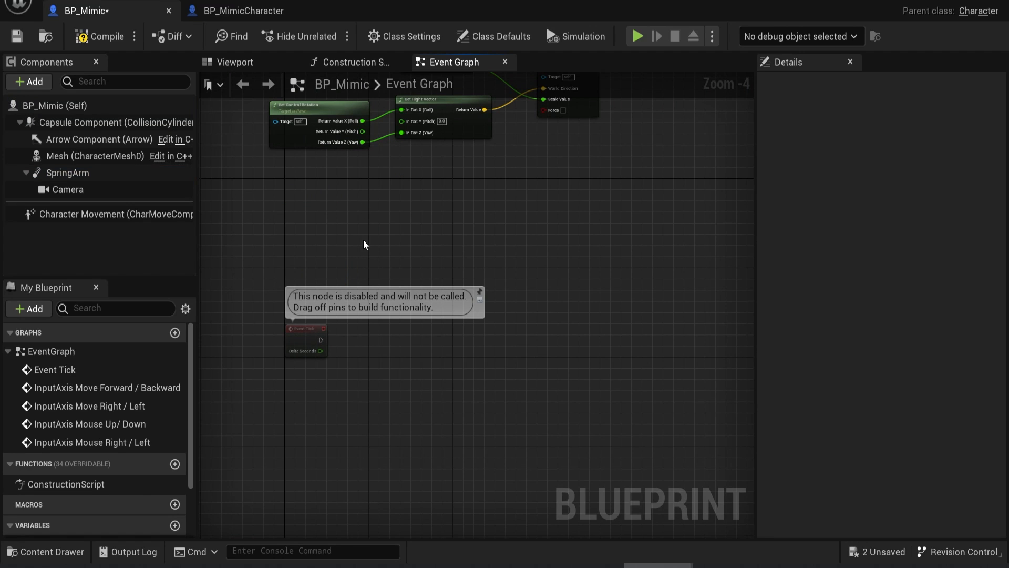
- Create a new function named UpdateTraces in BP_Mimic
{"action": "scroll", "coordinate": [333, 351], "scroll_direction": "up", "scroll_amount": 4}
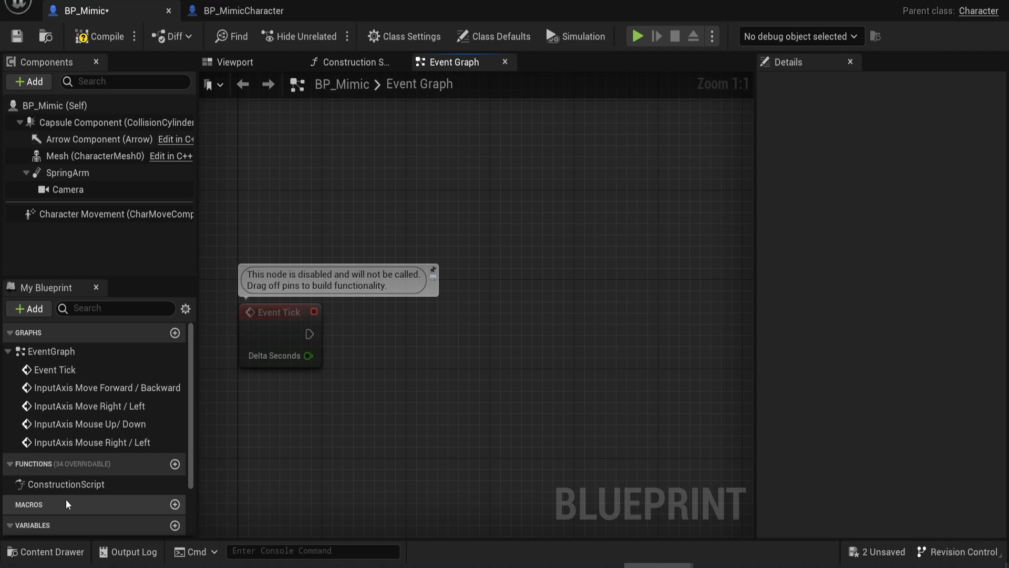
{"action": "left_click", "coordinate": [175, 464]}
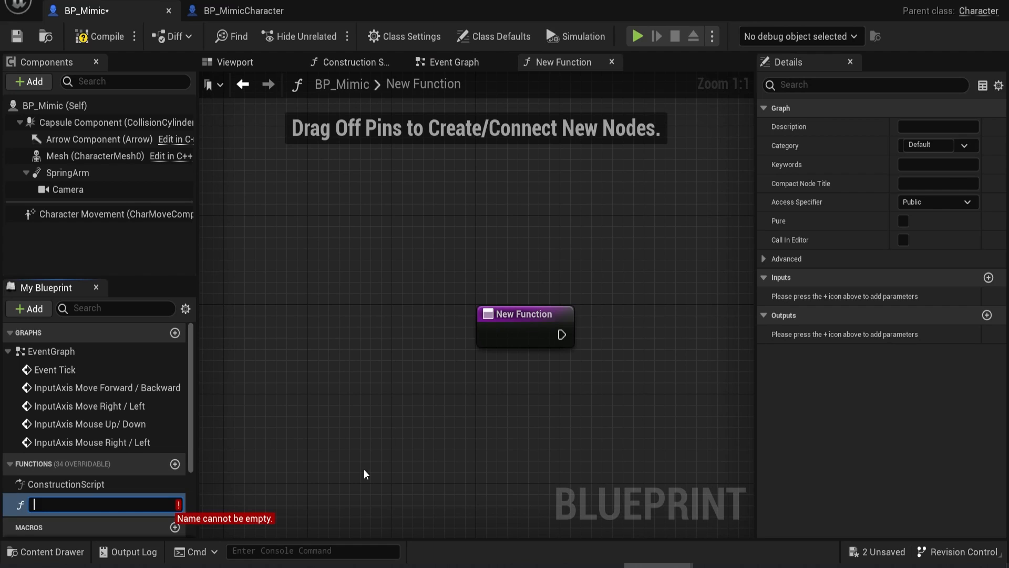
{"action": "type", "text": "UpdateTraces"}
{"action": "key", "text": "Return"}
- Place an UpdateTraces call in the Event Graph and connect Event Tick's execution output to it
{"action": "left_click", "coordinate": [454, 62]}
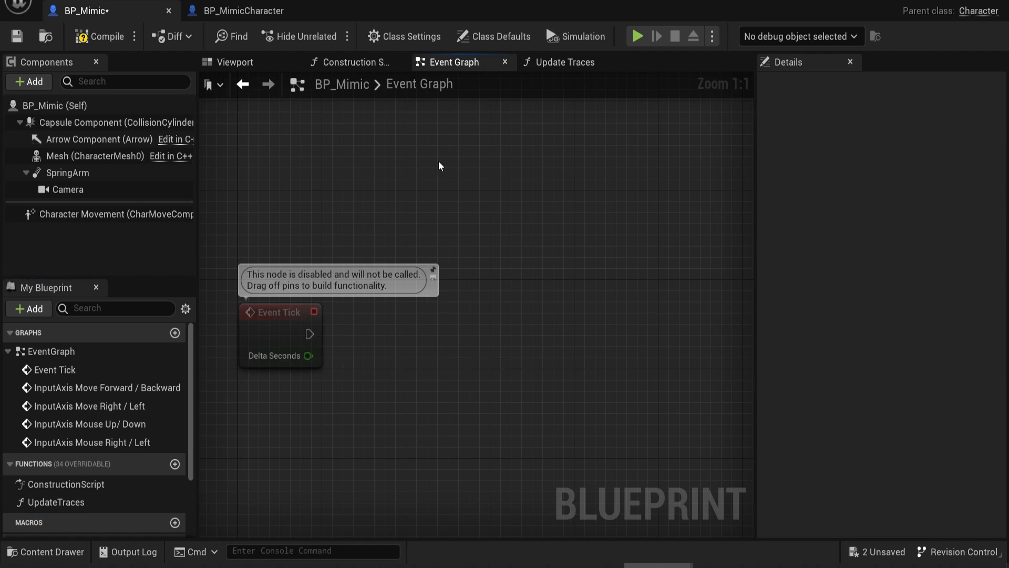
{"action": "left_click_drag", "start_coordinate": [56, 502], "coordinate": [428, 329]}
{"action": "left_click_drag", "start_coordinate": [310, 334], "coordinate": [464, 317]}
- Open the UpdateTraces function graph and add a Float variable named TraceCooldown
{"action": "left_click", "coordinate": [571, 64]}
{"action": "right_click_drag", "start_coordinate": [415, 166], "coordinate": [363, 177]}
{"action": "scroll", "coordinate": [168, 446], "scroll_direction": "down", "scroll_amount": 4}
{"action": "left_click", "coordinate": [174, 446]}
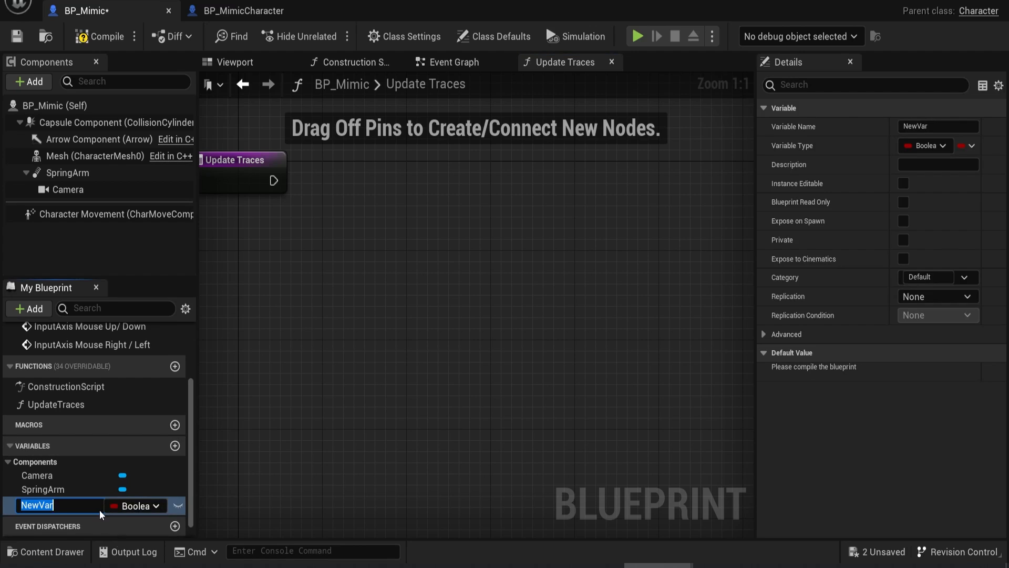
{"action": "type", "text": "TraceCooldown"}
{"action": "left_click", "coordinate": [135, 505]}
{"action": "left_click", "coordinate": [166, 426]}
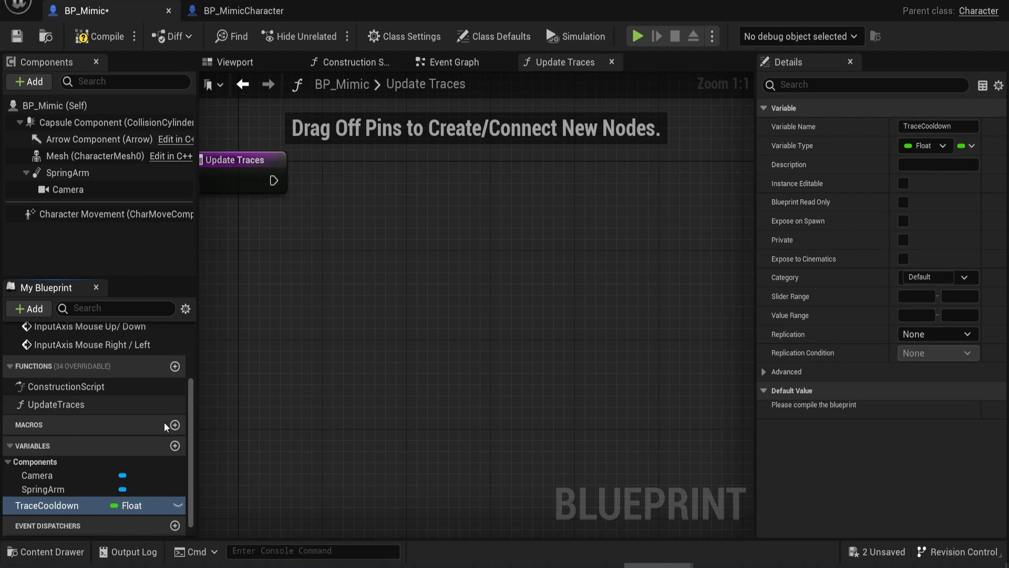
- Add two more Float variables named Lastrace and RandomDirection
{"action": "left_click", "coordinate": [175, 446]}
{"action": "type", "text": "Lastrace"}
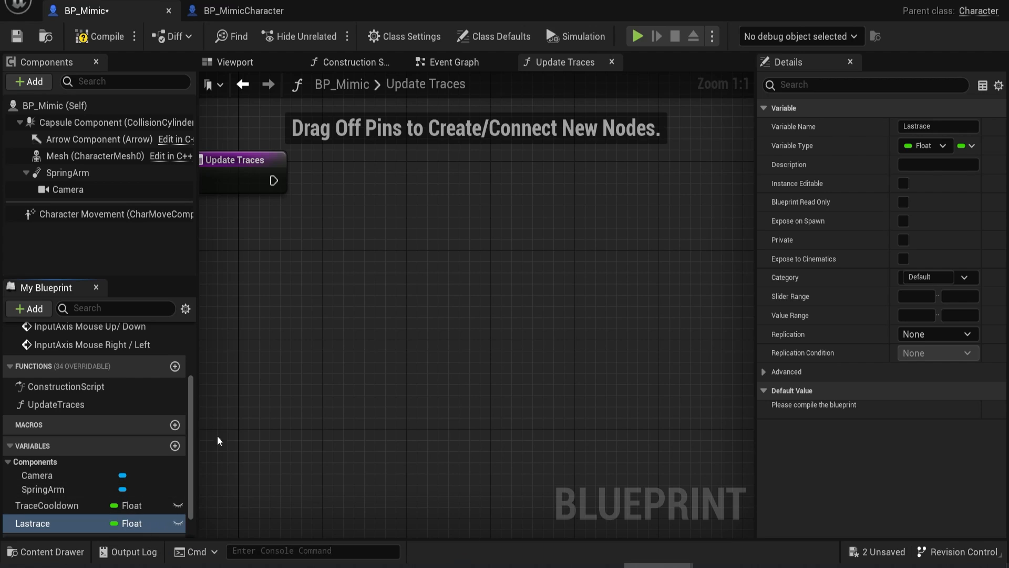
{"action": "left_click", "coordinate": [175, 445]}
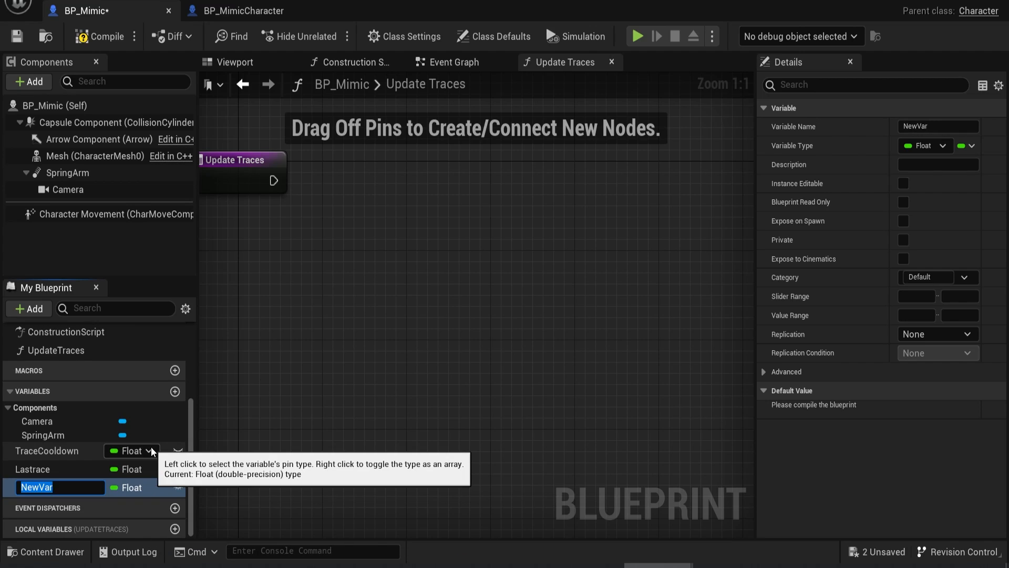
{"action": "key", "text": "Return"}
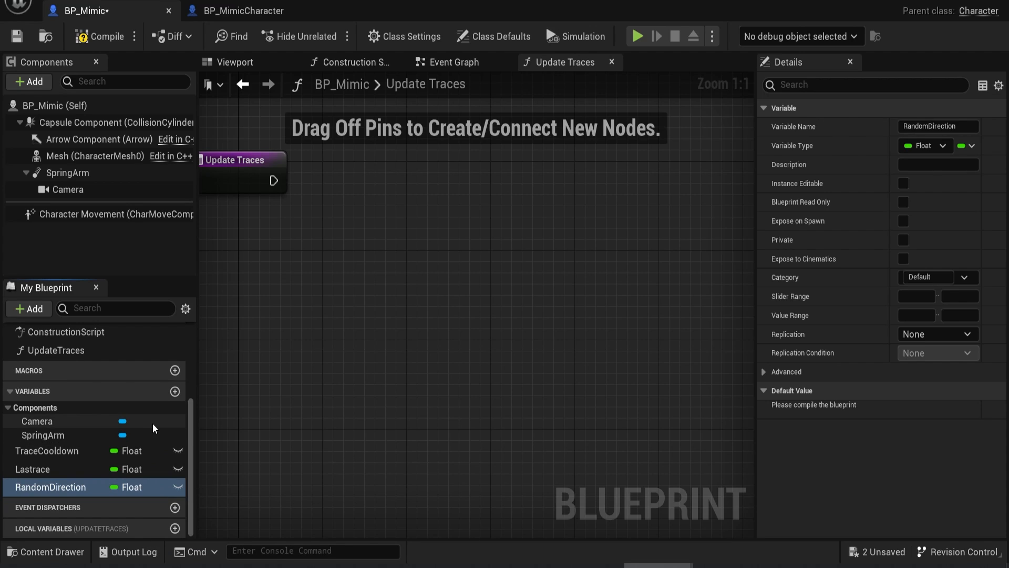
- Add a Float variable named MinRadius and change RandomDirection's variable type to Vector
{"action": "left_click", "coordinate": [175, 392]}
{"action": "type", "text": "MinRadius"}
{"action": "left_click", "coordinate": [129, 487]}
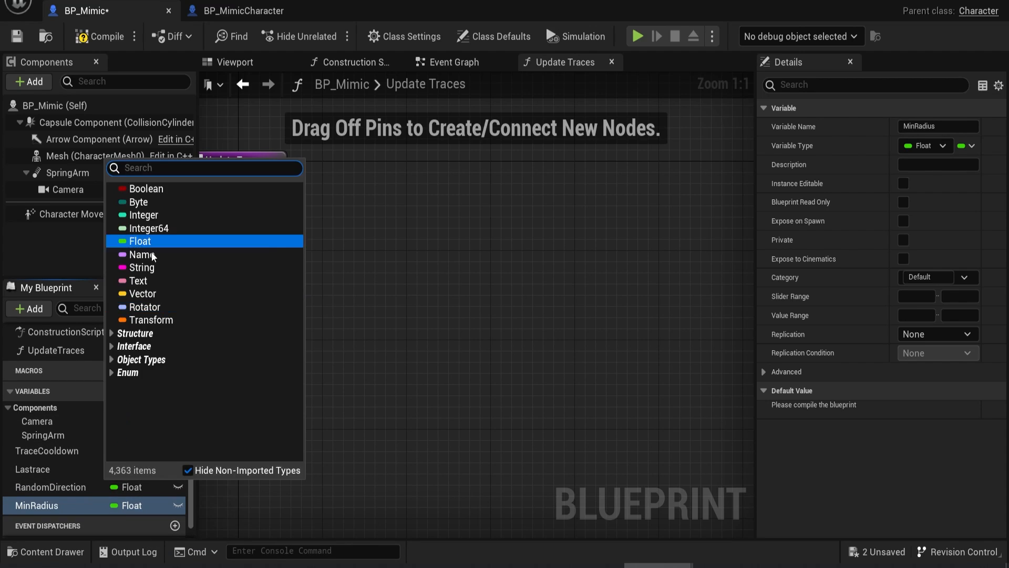
{"action": "left_click", "coordinate": [209, 293]}
- Add a variable named MaxRadius and set its type to Float
{"action": "left_click", "coordinate": [175, 391]}
{"action": "type", "text": "MaxRadius"}
{"action": "left_click", "coordinate": [132, 523]}
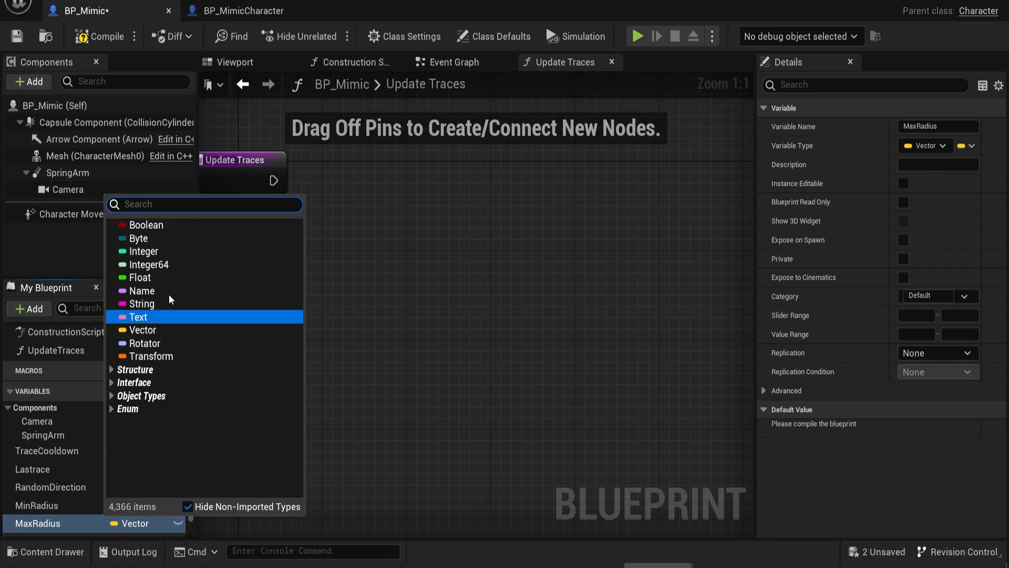
{"action": "left_click", "coordinate": [144, 280]}
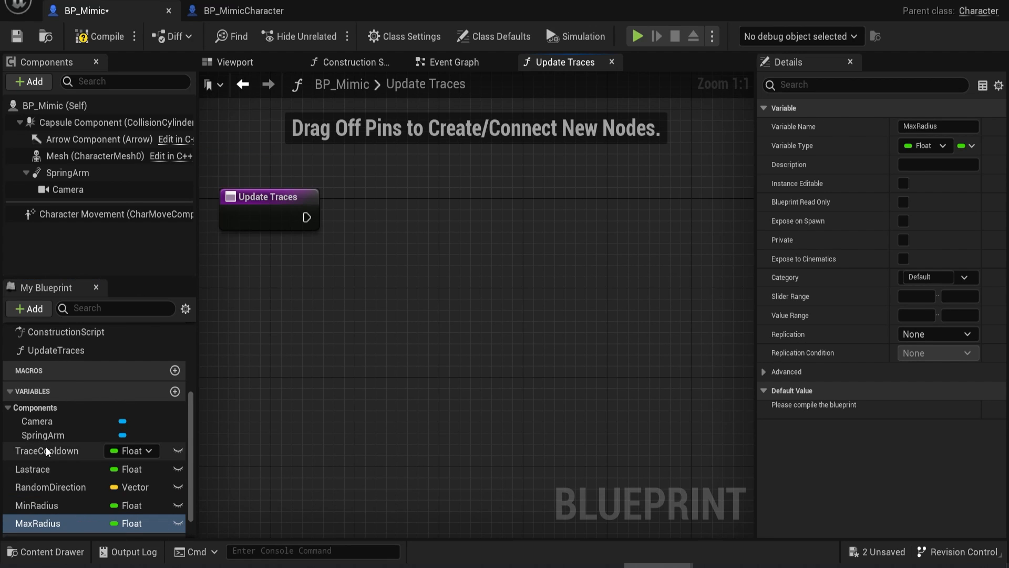
- Add a Set TraceCooldown node with value 0.03, connected to the Update Traces entry node and aligned with it
{"action": "left_click_drag", "start_coordinate": [46, 451], "coordinate": [402, 212], "text": "ctrl"}
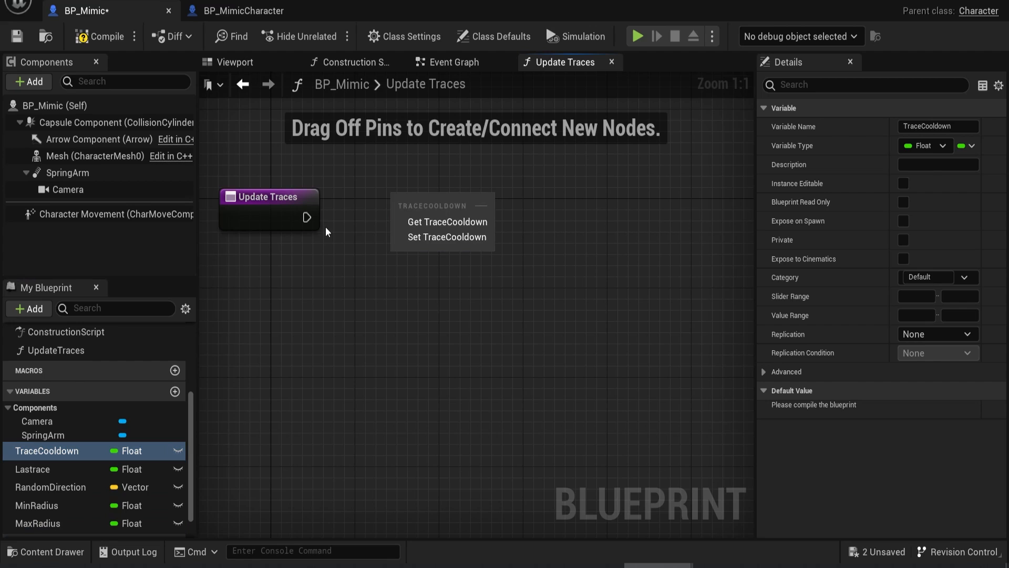
{"action": "left_click", "coordinate": [415, 237]}
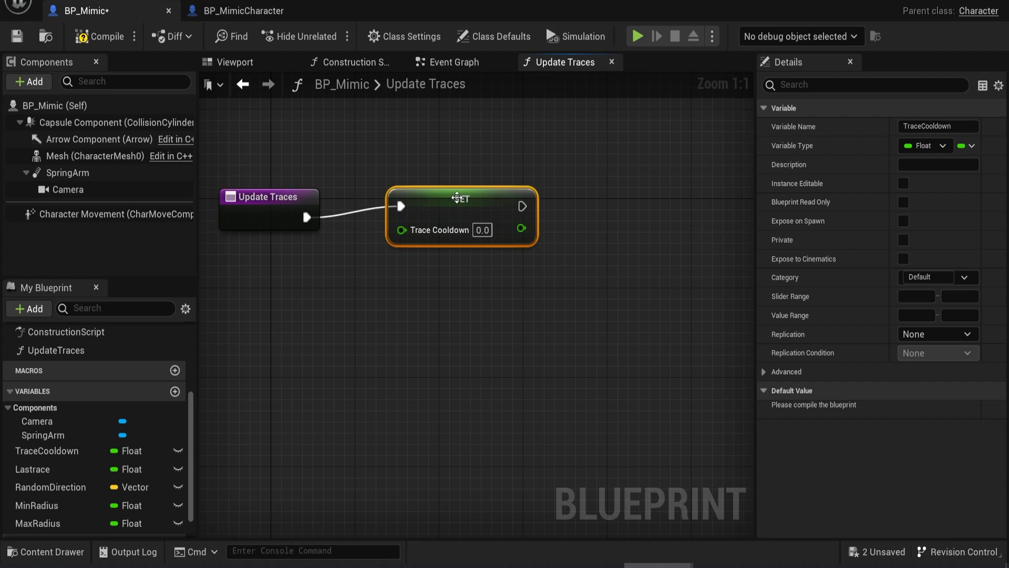
{"action": "left_click_drag", "start_coordinate": [457, 197], "coordinate": [467, 209]}
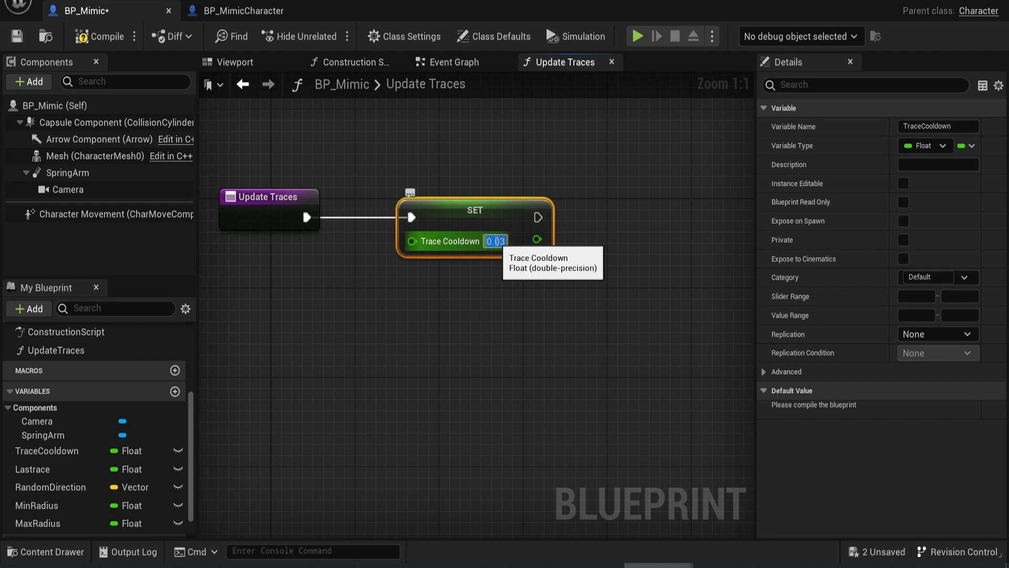
- Add a Branch node executed after the Set TraceCooldown node
{"action": "right_click_drag", "start_coordinate": [590, 301], "coordinate": [449, 263]}
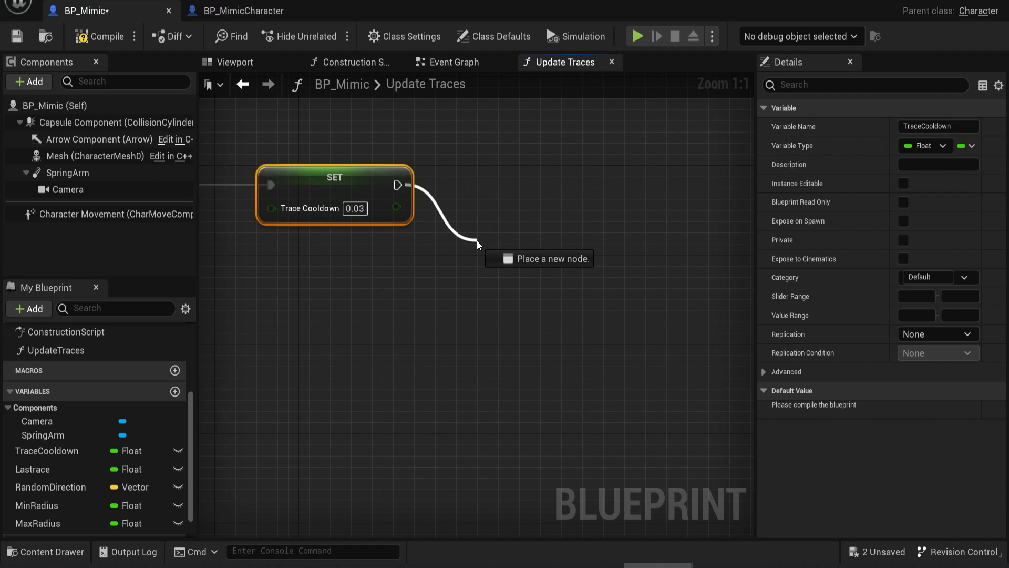
{"action": "left_click_drag", "start_coordinate": [477, 243], "coordinate": [478, 242]}
{"action": "type", "text": "branch"}
{"action": "key", "text": "Return"}
{"action": "right_click_drag", "start_coordinate": [478, 242], "coordinate": [613, 229]}
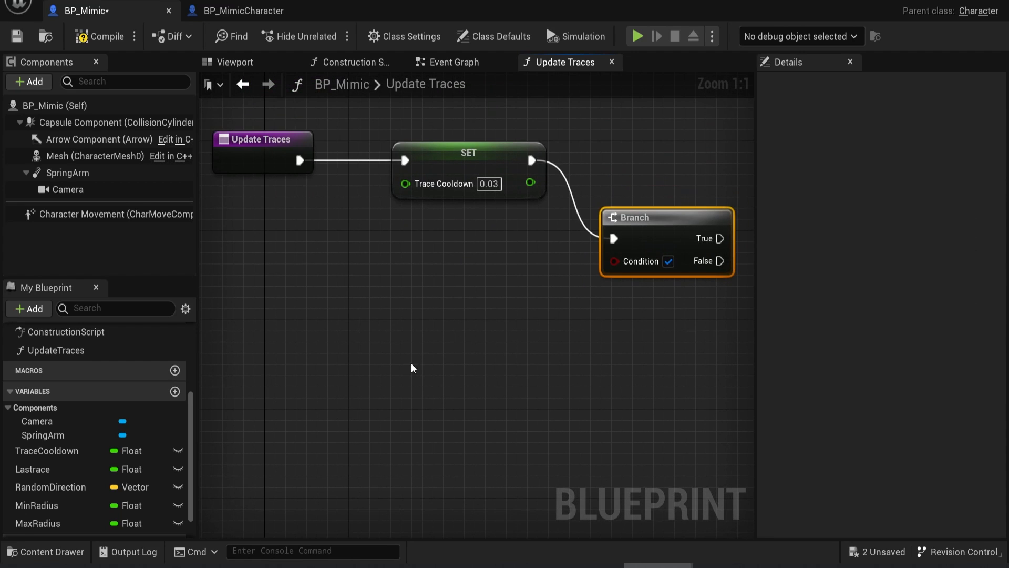
- Add a Get Time Seconds node and subtract the Lastrace variable from its return value
{"action": "right_click", "coordinate": [362, 351]}
{"action": "type", "text": "get time seconds"}
{"action": "key", "text": "Return"}
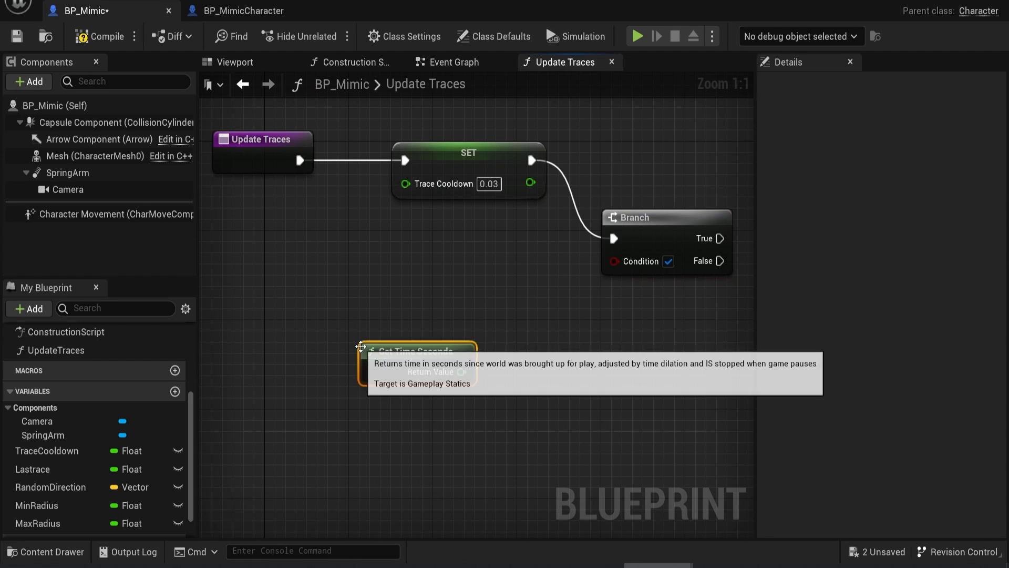
{"action": "left_click_drag", "start_coordinate": [368, 347], "coordinate": [211, 304]}
{"action": "left_click_drag", "start_coordinate": [293, 327], "coordinate": [357, 352]}
{"action": "type", "text": "-"}
{"action": "key", "text": "Return"}
{"action": "left_click_drag", "start_coordinate": [33, 469], "coordinate": [233, 404], "text": "ctrl"}
- Compare the subtraction result with TraceCooldown using a >= node and connect the output to the Branch condition
{"action": "left_click_drag", "start_coordinate": [430, 354], "coordinate": [487, 358]}
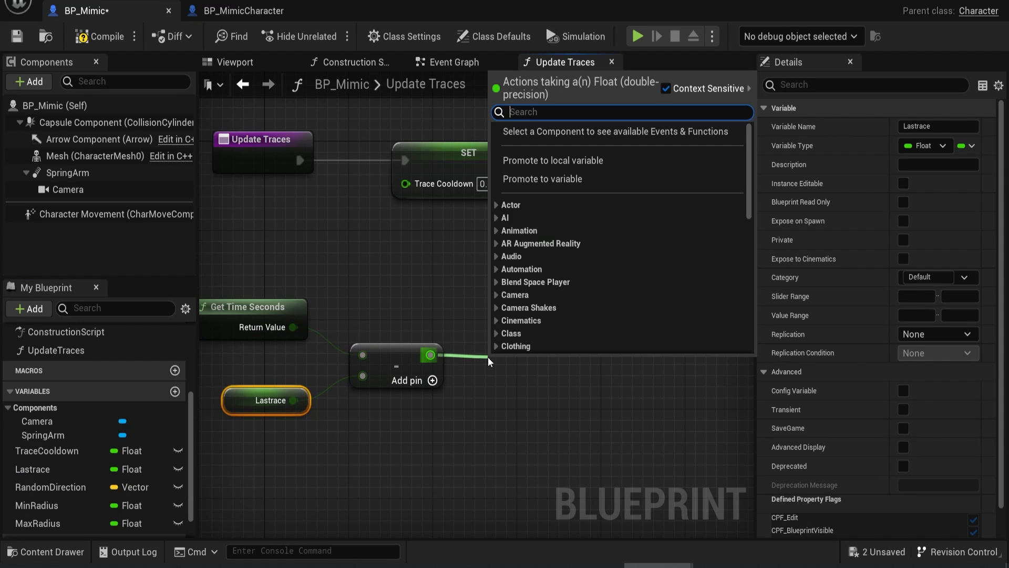
{"action": "type", "text": ">="}
{"action": "key", "text": "Return"}
{"action": "left_click_drag", "start_coordinate": [47, 450], "coordinate": [310, 445], "text": "ctrl"}
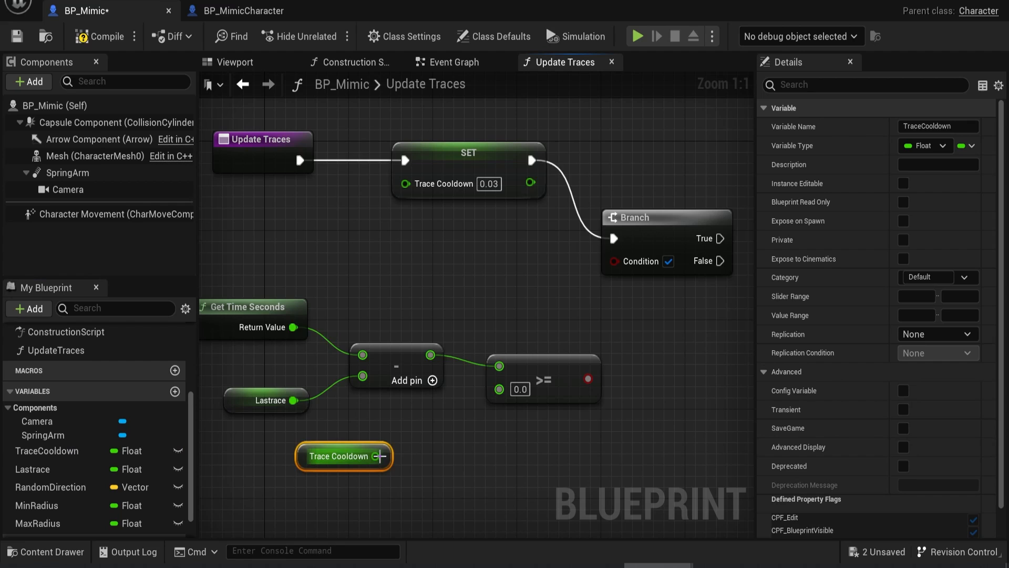
{"action": "left_click_drag", "start_coordinate": [386, 455], "coordinate": [500, 387]}
{"action": "left_click_drag", "start_coordinate": [568, 377], "coordinate": [614, 261]}
- Add a Set RandomDirection node and connect it to the Branch node's True output
{"action": "right_click_drag", "start_coordinate": [682, 357], "coordinate": [380, 375]}
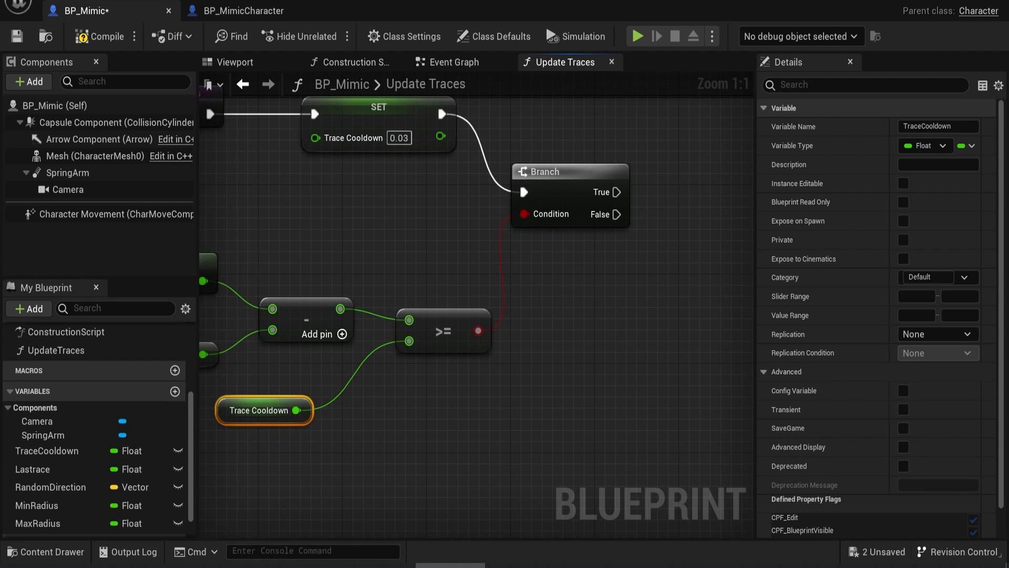
{"action": "right_click_drag", "start_coordinate": [659, 276], "coordinate": [346, 314]}
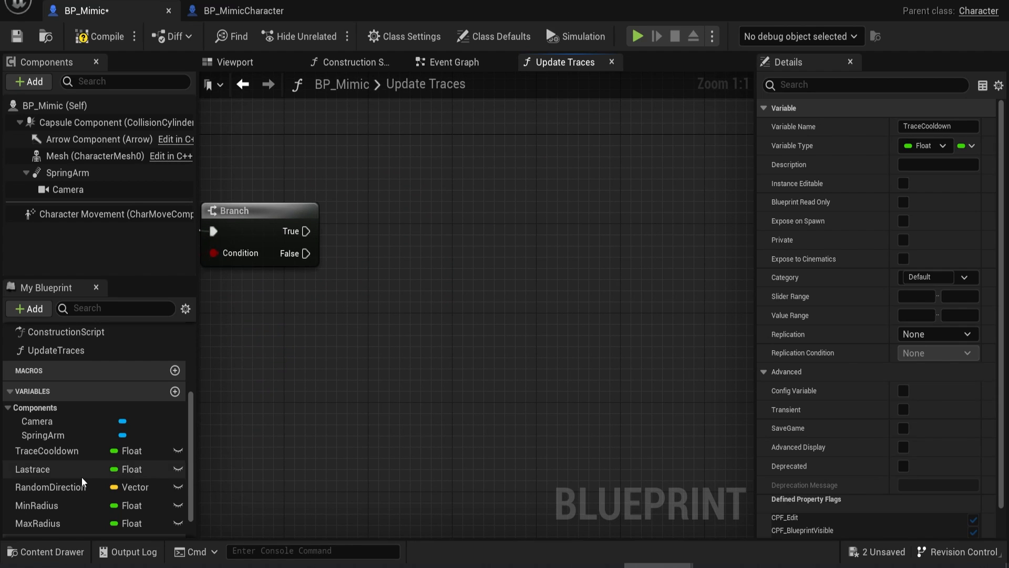
{"action": "left_click_drag", "start_coordinate": [83, 482], "coordinate": [436, 244]}
{"action": "left_click", "coordinate": [484, 279]}
{"action": "left_click_drag", "start_coordinate": [306, 231], "coordinate": [434, 242]}
- Feed the Set RandomDirection node from a new Random Unit Vector in Cone in Degrees node
{"action": "right_click_drag", "start_coordinate": [434, 242], "coordinate": [532, 214]}
{"action": "left_click_drag", "start_coordinate": [534, 245], "coordinate": [465, 320]}
{"action": "type", "text": "random"}
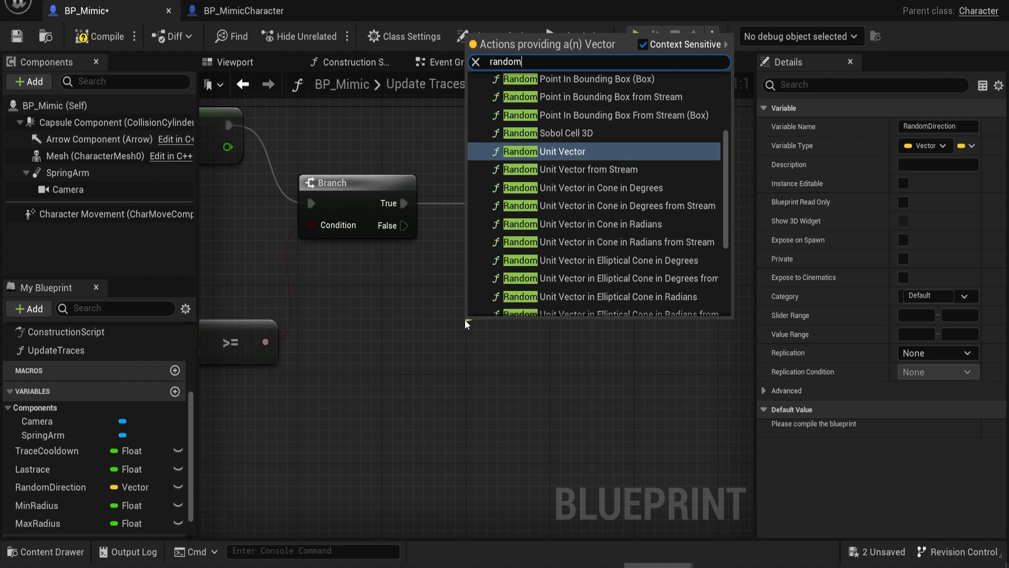
{"action": "type", "text": " unit vec"}
{"action": "left_click", "coordinate": [546, 143]}
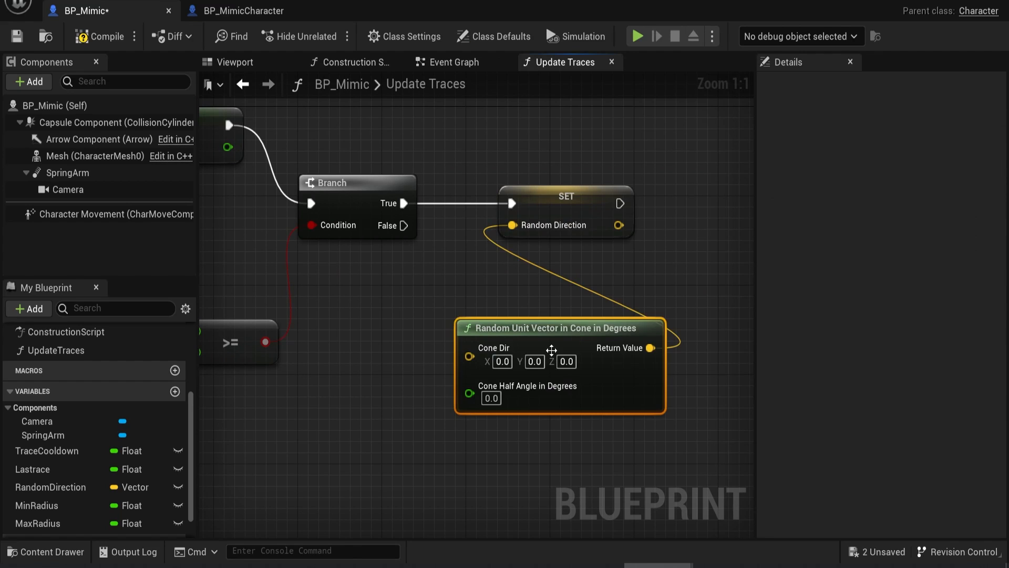
- Reposition the random unit vector node, set its Cone Dir Z to -1 and its Cone Half Angle to 75 degrees
{"action": "left_click_drag", "start_coordinate": [551, 350], "coordinate": [489, 328]}
{"action": "left_click", "coordinate": [510, 342]}
{"action": "type", "text": "-1"}
{"action": "key", "text": "Return"}
{"action": "left_click", "coordinate": [429, 376]}
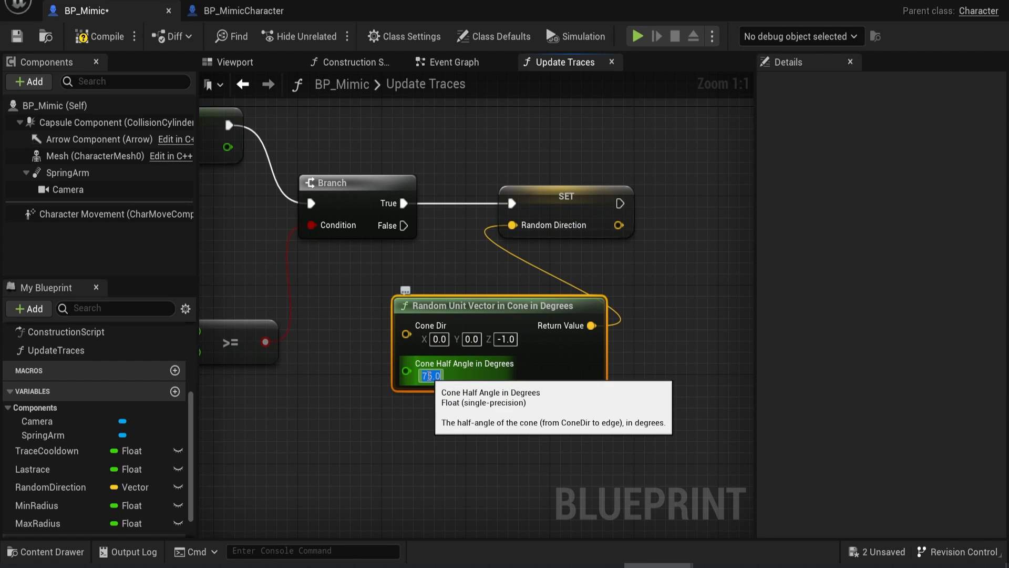
{"action": "type", "text": "75"}
{"action": "key", "text": "Return"}
- Add a Line Trace By Channel node after Set RandomDirection, expand its advanced pins and change its Draw Debug Type
{"action": "mouse_move", "coordinate": [661, 274]}
{"action": "right_mouse_down"}
{"action": "mouse_move", "coordinate": [369, 287]}
{"action": "mouse_move", "coordinate": [411, 295]}
{"action": "right_mouse_up"}
{"action": "left_click_drag", "start_coordinate": [371, 225], "coordinate": [468, 227]}
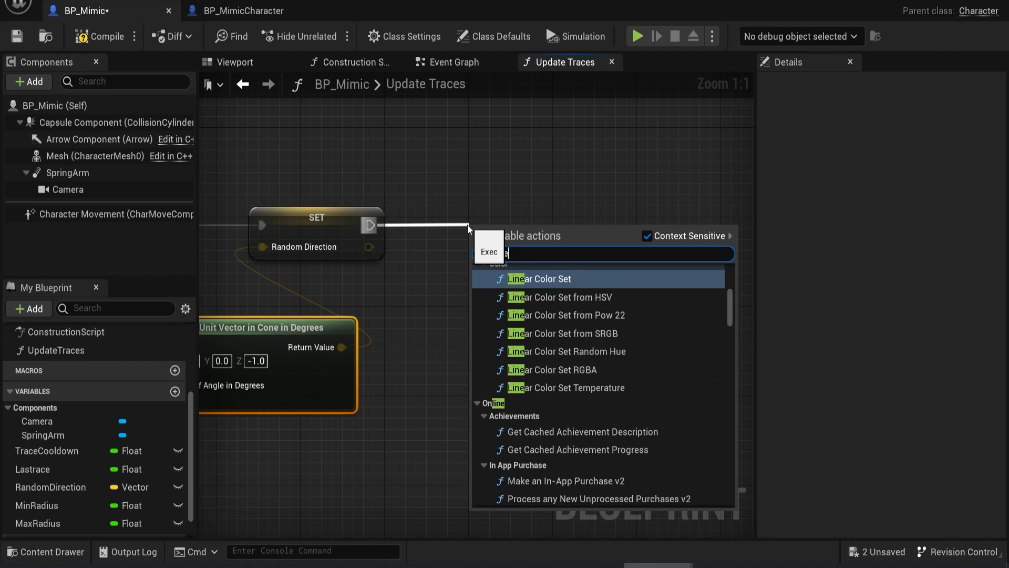
{"action": "type", "text": "line trace"}
{"action": "left_click", "coordinate": [665, 348]}
{"action": "mouse_move", "coordinate": [421, 427]}
{"action": "right_mouse_down"}
{"action": "mouse_move", "coordinate": [532, 343]}
{"action": "mouse_move", "coordinate": [468, 322]}
{"action": "right_mouse_up"}
{"action": "left_click", "coordinate": [636, 365]}
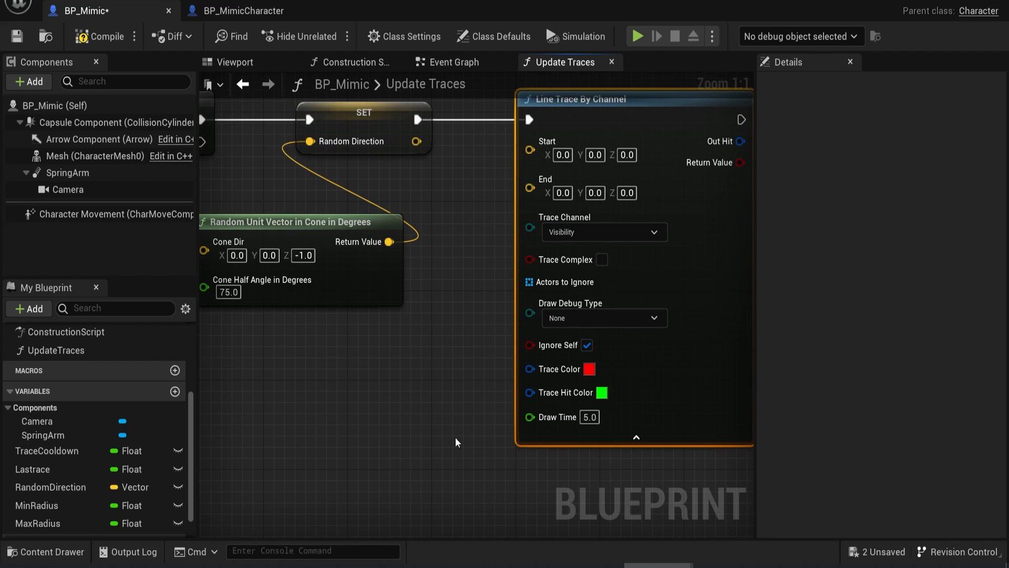
{"action": "left_click", "coordinate": [574, 319]}
{"action": "left_click", "coordinate": [562, 348]}
- Add a Capsule Component reference to the graph and get its world location with a Get World Location node
{"action": "scroll", "coordinate": [563, 348], "scroll_direction": "down", "scroll_amount": 4}
{"action": "mouse_move", "coordinate": [117, 122]}
{"action": "left_mouse_down"}
{"action": "mouse_move", "coordinate": [248, 394]}
{"action": "mouse_move", "coordinate": [335, 390]}
{"action": "mouse_move", "coordinate": [328, 384]}
{"action": "left_mouse_up"}
{"action": "type", "text": "getw"}
{"action": "left_click", "coordinate": [407, 204]}
{"action": "scroll", "coordinate": [419, 419], "scroll_direction": "up", "scroll_amount": 4}
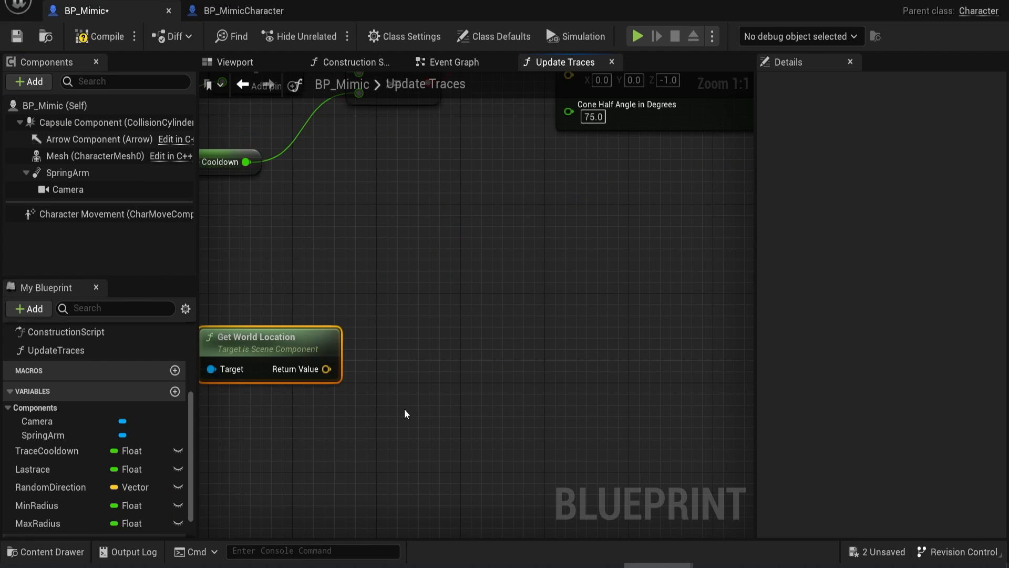
- Place a Get RandomDirection node below the Get World Location node
{"action": "right_click_drag", "start_coordinate": [401, 439], "coordinate": [554, 380]}
{"action": "left_click_drag", "start_coordinate": [50, 487], "coordinate": [348, 434]}
{"action": "left_click", "coordinate": [416, 453]}
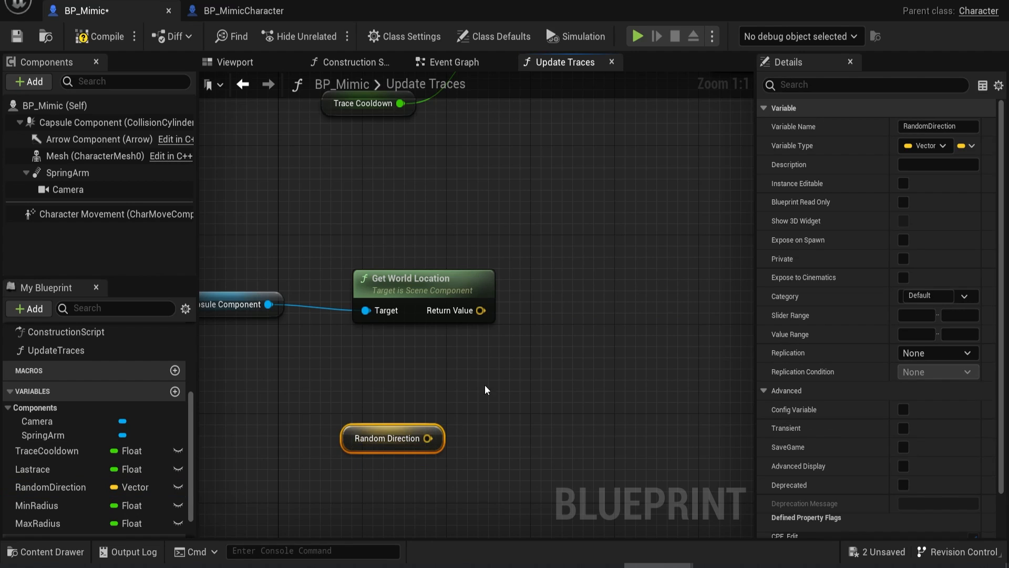
- Add a vector addition node fed by Get World Location's return value and move it slightly away from that node
{"action": "right_click_drag", "start_coordinate": [573, 360], "coordinate": [499, 319]}
{"action": "left_click_drag", "start_coordinate": [407, 269], "coordinate": [453, 269]}
{"action": "type", "text": "+"}
{"action": "left_click", "coordinate": [514, 345]}
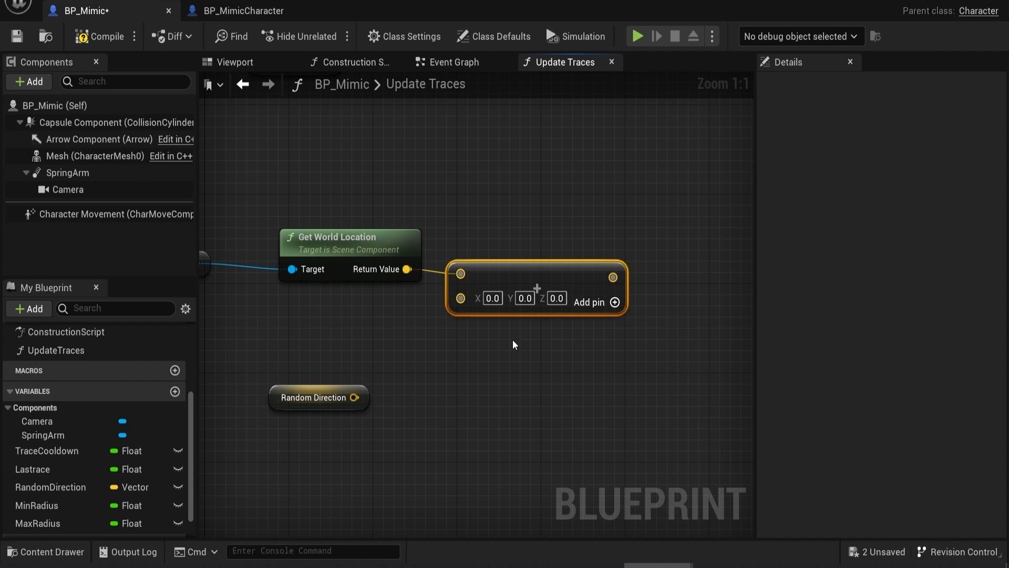
{"action": "left_click_drag", "start_coordinate": [531, 267], "coordinate": [574, 269]}
- Add a vector multiply node fed by the Random Direction getter
{"action": "left_click_drag", "start_coordinate": [354, 397], "coordinate": [413, 395]}
{"action": "type", "text": "+"}
{"action": "key", "text": "Return"}
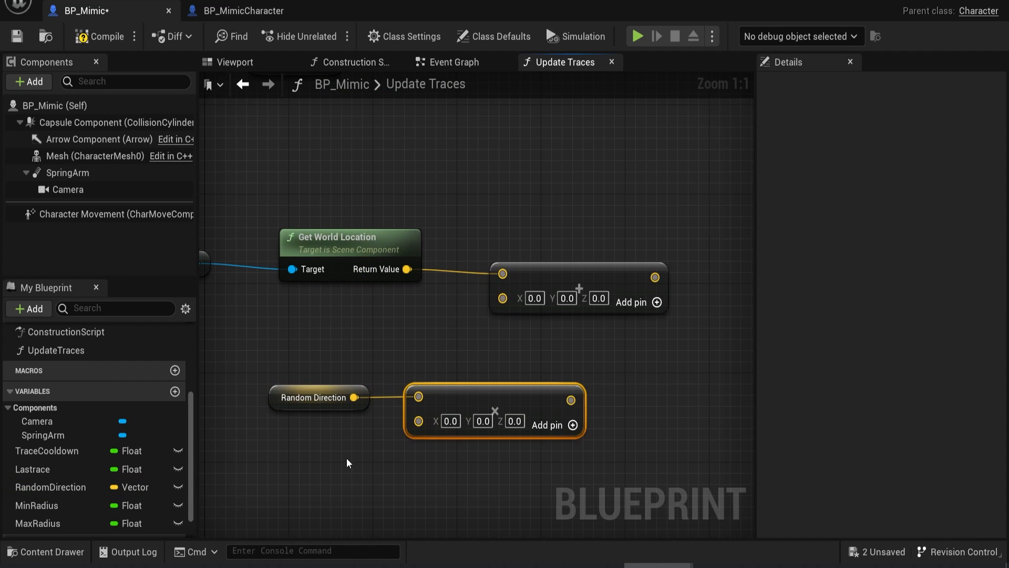
- Multiply Random Direction by a MinRadius getter and feed the product into the second input of the vector addition node
{"action": "left_click_drag", "start_coordinate": [37, 505], "coordinate": [419, 417], "text": "ctrl"}
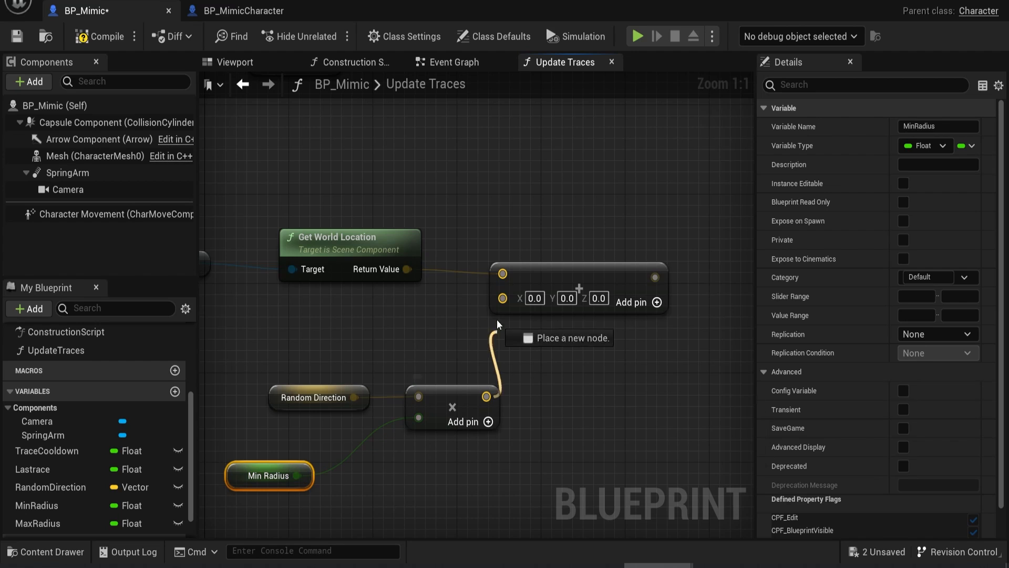
{"action": "left_click_drag", "start_coordinate": [498, 324], "coordinate": [502, 298]}
- Move the whole MinRadius location node group closer to the line trace and connect its sum to Line Trace By Channel's Start
{"action": "mouse_move", "coordinate": [677, 261]}
{"action": "right_mouse_down"}
{"action": "mouse_move", "coordinate": [455, 470]}
{"action": "mouse_move", "coordinate": [532, 326]}
{"action": "right_mouse_up"}
{"action": "scroll", "coordinate": [455, 471], "scroll_direction": "down", "scroll_amount": 4}
{"action": "left_click_drag", "start_coordinate": [518, 309], "coordinate": [246, 478]}
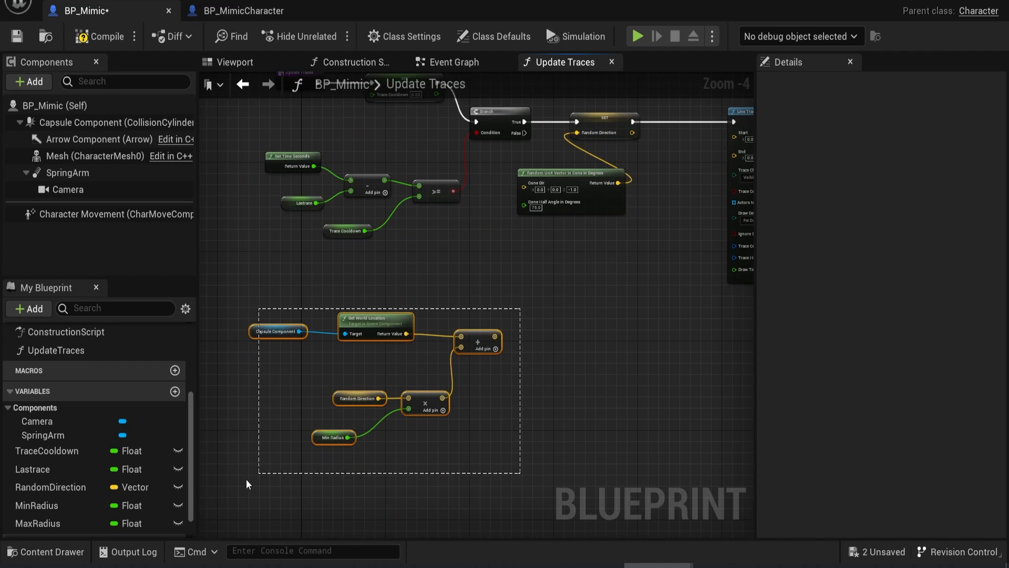
{"action": "left_click_drag", "start_coordinate": [478, 339], "coordinate": [599, 318]}
{"action": "right_click_drag", "start_coordinate": [662, 266], "coordinate": [516, 298]}
{"action": "scroll", "coordinate": [479, 336], "scroll_direction": "up", "scroll_amount": 4}
{"action": "right_click_drag", "start_coordinate": [479, 337], "coordinate": [357, 493]}
{"action": "left_click_drag", "start_coordinate": [334, 511], "coordinate": [570, 157]}
- Add a second vector addition node fed by Get World Location's return value, below the MinRadius nodes
{"action": "scroll", "coordinate": [451, 428], "scroll_direction": "down", "scroll_amount": 4}
{"action": "right_click_drag", "start_coordinate": [347, 518], "coordinate": [470, 402]}
{"action": "scroll", "coordinate": [470, 401], "scroll_direction": "up", "scroll_amount": 4}
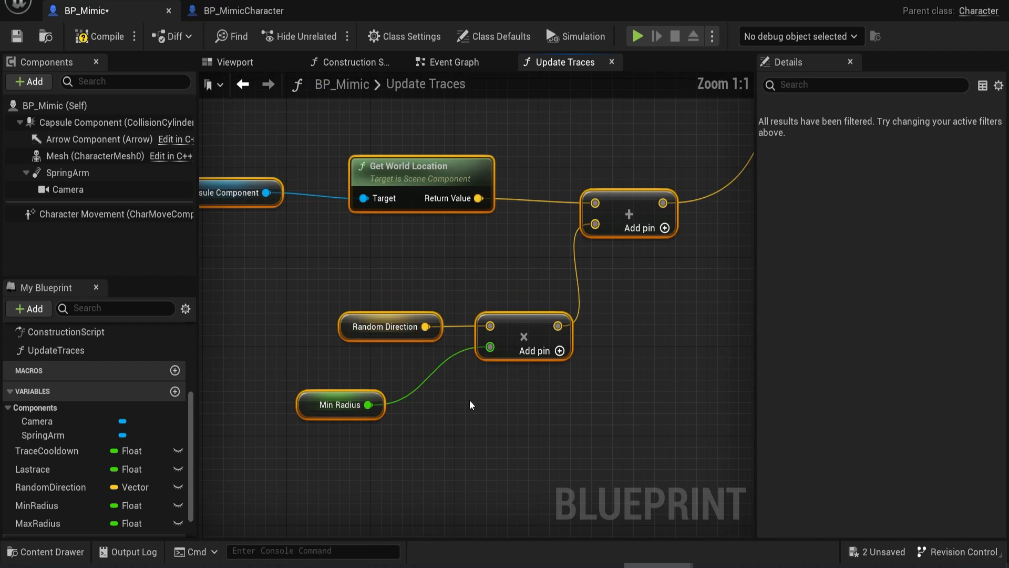
{"action": "left_click_drag", "start_coordinate": [478, 198], "coordinate": [595, 427]}
{"action": "type", "text": "+"}
{"action": "key", "text": "Return"}
{"action": "right_click_drag", "start_coordinate": [658, 367], "coordinate": [548, 301]}
- Add a MaxRadius getter and multiply Random Direction by it in a second multiply node
{"action": "left_click_drag", "start_coordinate": [38, 524], "coordinate": [314, 452]}
{"action": "left_click", "coordinate": [367, 460]}
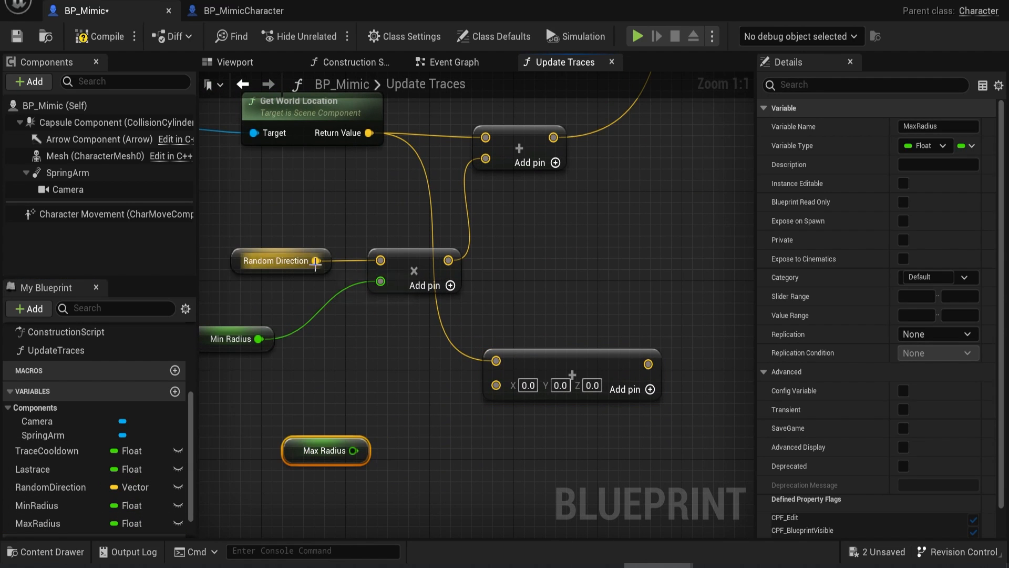
{"action": "left_click_drag", "start_coordinate": [315, 260], "coordinate": [373, 374]}
{"action": "type", "text": "*"}
{"action": "key", "text": "Return"}
{"action": "left_click_drag", "start_coordinate": [351, 450], "coordinate": [380, 395]}
{"action": "left_click_drag", "start_coordinate": [323, 450], "coordinate": [251, 461]}
- Feed the MaxRadius product into the second addition node and connect its sum to Line Trace By Channel's End
{"action": "left_click_drag", "start_coordinate": [413, 380], "coordinate": [495, 382]}
{"action": "scroll", "coordinate": [549, 405], "scroll_direction": "down", "scroll_amount": 4}
{"action": "left_click_drag", "start_coordinate": [511, 435], "coordinate": [624, 157]}
- Add a TraceCooldown getter and connect it to Line Trace By Channel's Draw Time
{"action": "left_click_drag", "start_coordinate": [47, 451], "coordinate": [538, 324], "text": "ctrl"}
{"action": "scroll", "coordinate": [625, 306], "scroll_direction": "up", "scroll_amount": 4}
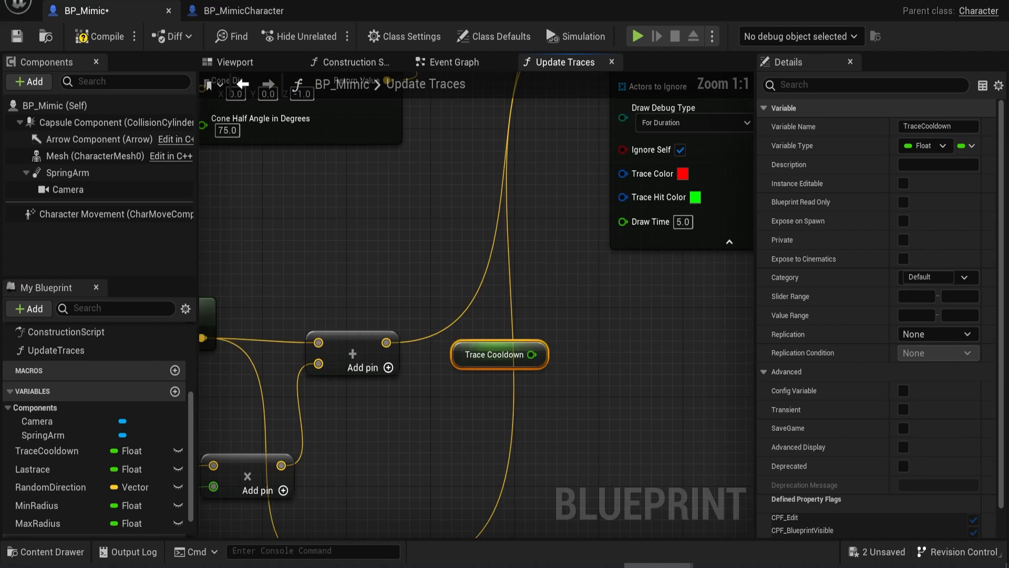
{"action": "right_click_drag", "start_coordinate": [625, 306], "coordinate": [530, 341]}
{"action": "left_click_drag", "start_coordinate": [436, 390], "coordinate": [529, 263]}
- Add a SET Lastrace node after the line trace and supply its value with a Get Time Seconds node
{"action": "right_click_drag", "start_coordinate": [701, 242], "coordinate": [338, 466]}
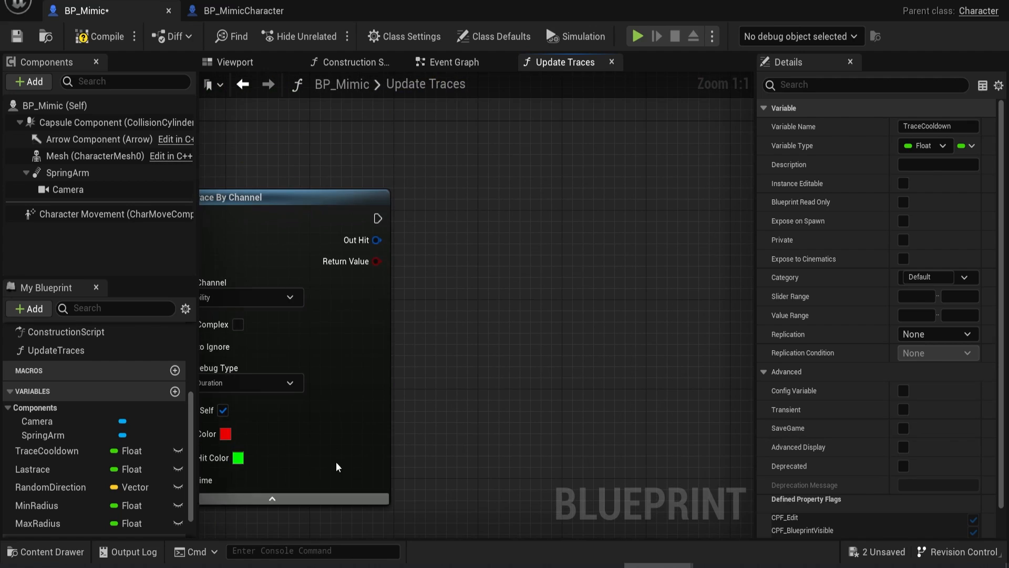
{"action": "mouse_move", "coordinate": [33, 469]}
{"action": "left_mouse_down"}
{"action": "mouse_move", "coordinate": [486, 235]}
{"action": "mouse_move", "coordinate": [475, 219]}
{"action": "mouse_move", "coordinate": [378, 218]}
{"action": "left_mouse_up"}
{"action": "left_click", "coordinate": [500, 267]}
{"action": "left_click_drag", "start_coordinate": [532, 222], "coordinate": [531, 209]}
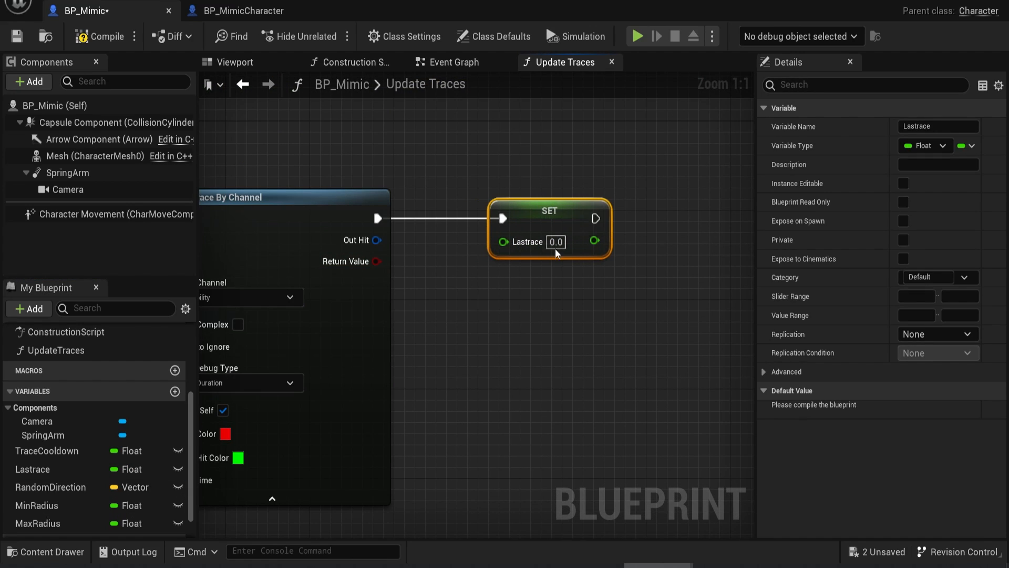
{"action": "right_click", "coordinate": [501, 344]}
{"action": "type", "text": "get time sec"}
{"action": "key", "text": "Return"}
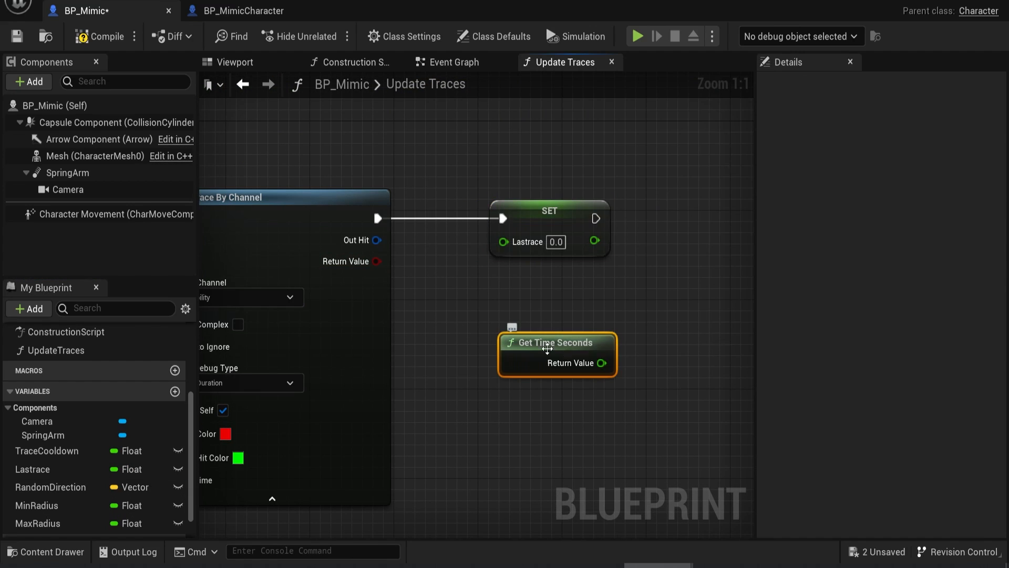
- Add a Break Hit Result node fed by the line trace's Out Hit
{"action": "right_click_drag", "start_coordinate": [545, 279], "coordinate": [458, 213]}
{"action": "left_click_drag", "start_coordinate": [289, 175], "coordinate": [569, 332]}
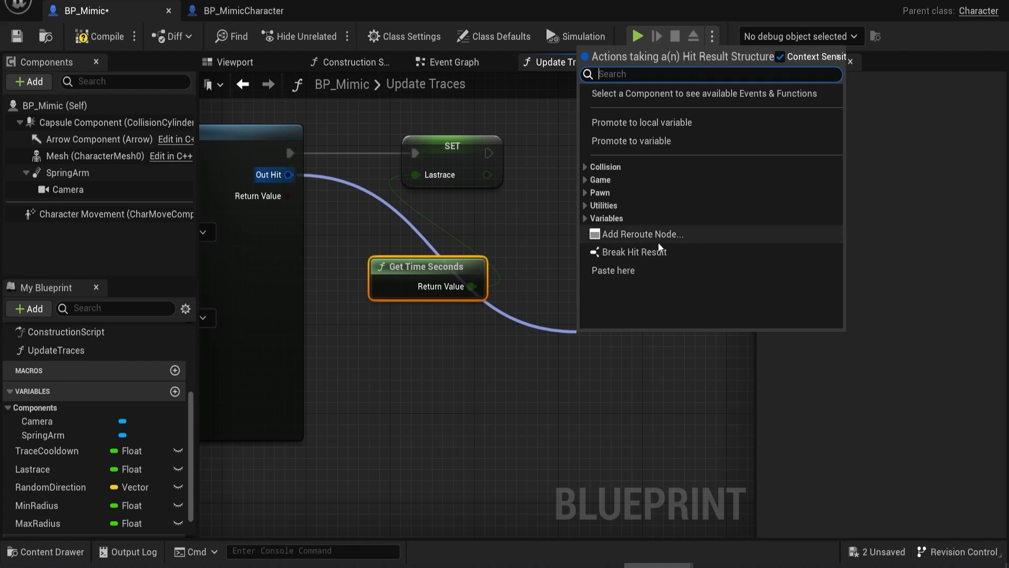
{"action": "left_click", "coordinate": [625, 232]}
- Add a Branch after SET Lastrace and use the hit result's Blocking Hit as its condition
{"action": "right_click_drag", "start_coordinate": [620, 267], "coordinate": [441, 341]}
{"action": "type", "text": "bra"}
{"action": "left_click_drag", "start_coordinate": [314, 228], "coordinate": [581, 225]}
{"action": "left_click", "coordinate": [510, 403]}
{"action": "left_click_drag", "start_coordinate": [506, 427], "coordinate": [552, 261]}
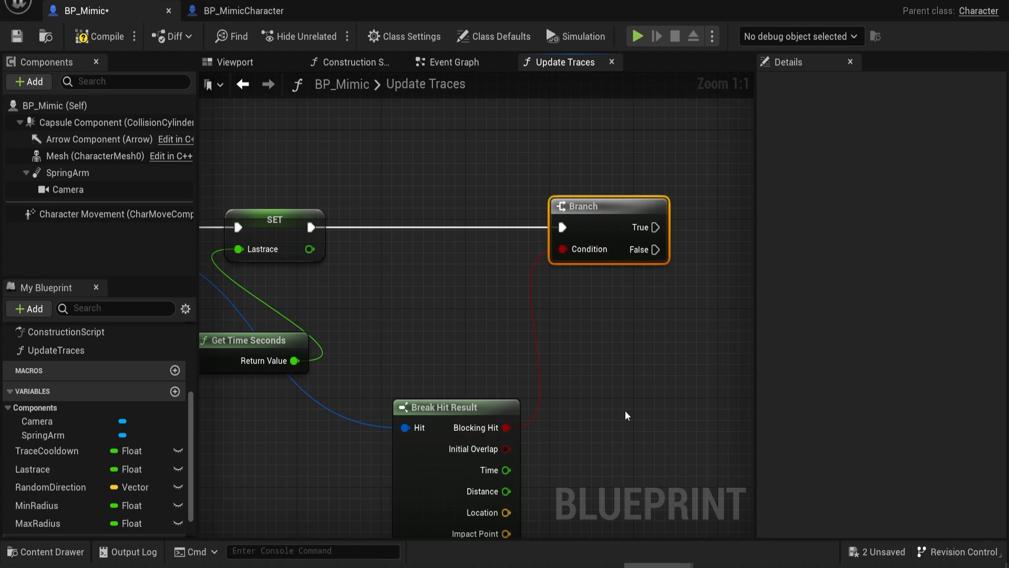
- Add a Niagara Spawn System Attached node on the new Branch's True output and align it with the Branch
{"action": "scroll", "coordinate": [346, 169], "scroll_direction": "down", "scroll_amount": 4}
{"action": "left_click_drag", "start_coordinate": [355, 182], "coordinate": [411, 183]}
{"action": "type", "text": "spawn syst"}
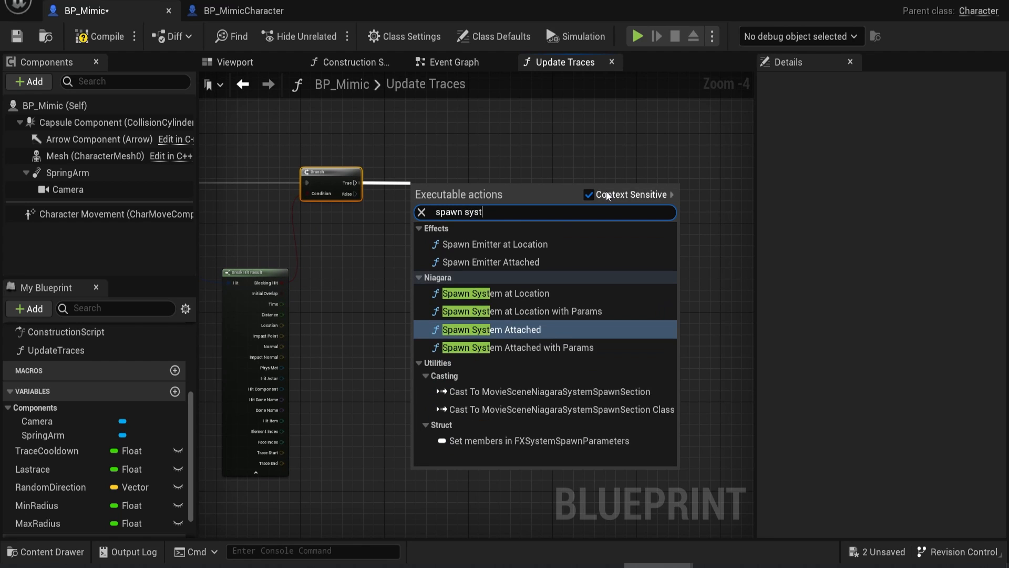
{"action": "left_click", "coordinate": [505, 327]}
{"action": "left_click_drag", "start_coordinate": [403, 220], "coordinate": [420, 209]}
- Attach the spawned system to the Capsule Component, with Location Z at -10.0 and Auto Destroy enabled
{"action": "scroll", "coordinate": [391, 235], "scroll_direction": "up", "scroll_amount": 4}
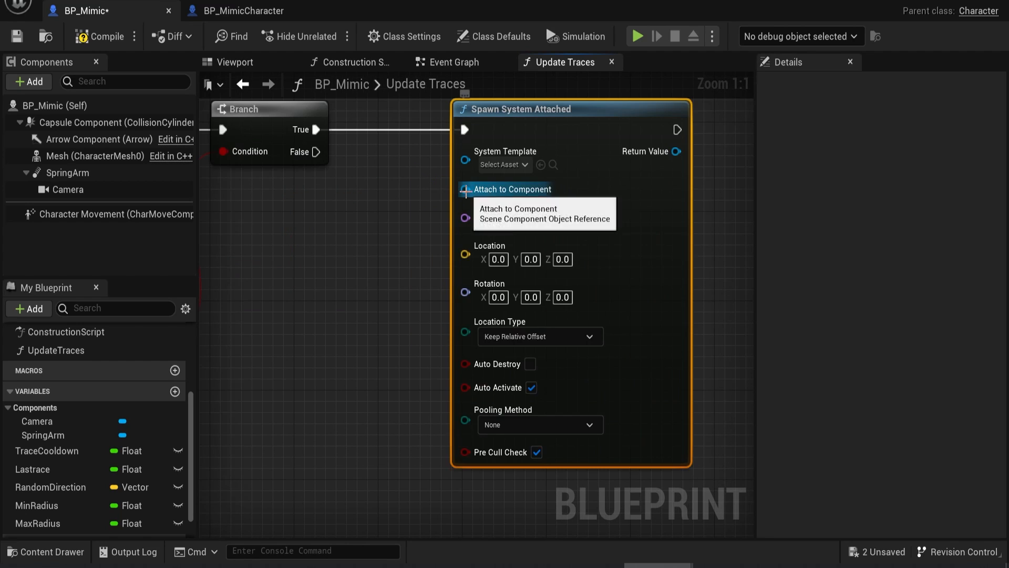
{"action": "left_click_drag", "start_coordinate": [105, 123], "coordinate": [254, 224]}
{"action": "left_click_drag", "start_coordinate": [347, 236], "coordinate": [465, 190]}
{"action": "right_click_drag", "start_coordinate": [731, 247], "coordinate": [622, 264]}
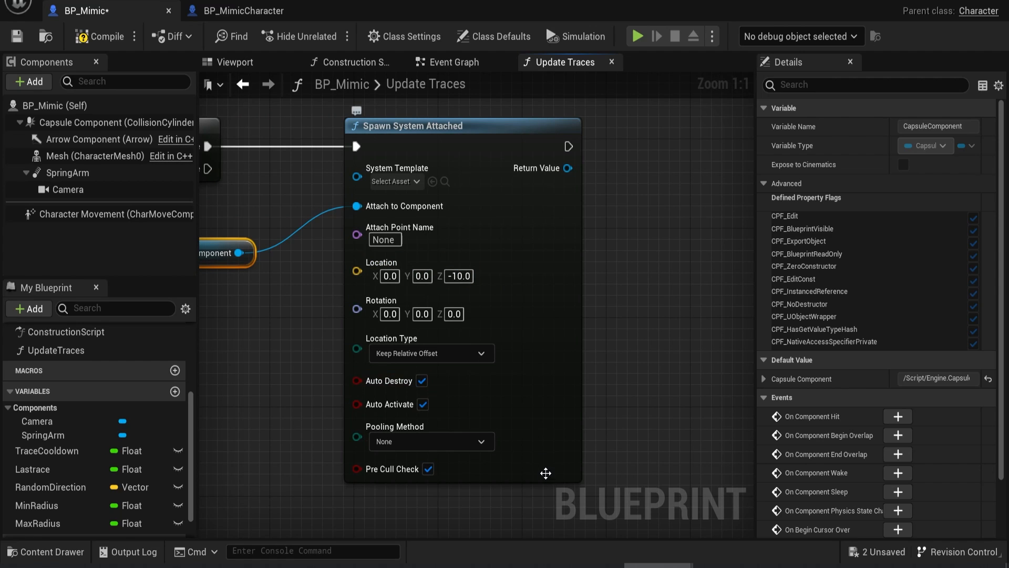
- Add a Set Niagara Variable (Vector3) node after Spawn System Attached
{"action": "right_click_drag", "start_coordinate": [545, 473], "coordinate": [337, 522]}
{"action": "left_click_drag", "start_coordinate": [359, 196], "coordinate": [469, 200]}
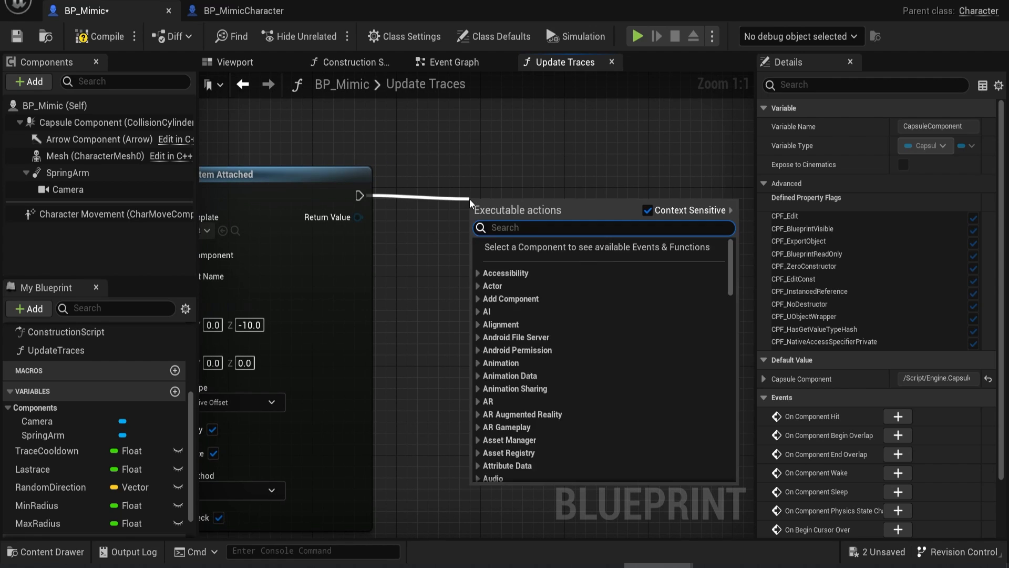
{"action": "type", "text": "set niagara var"}
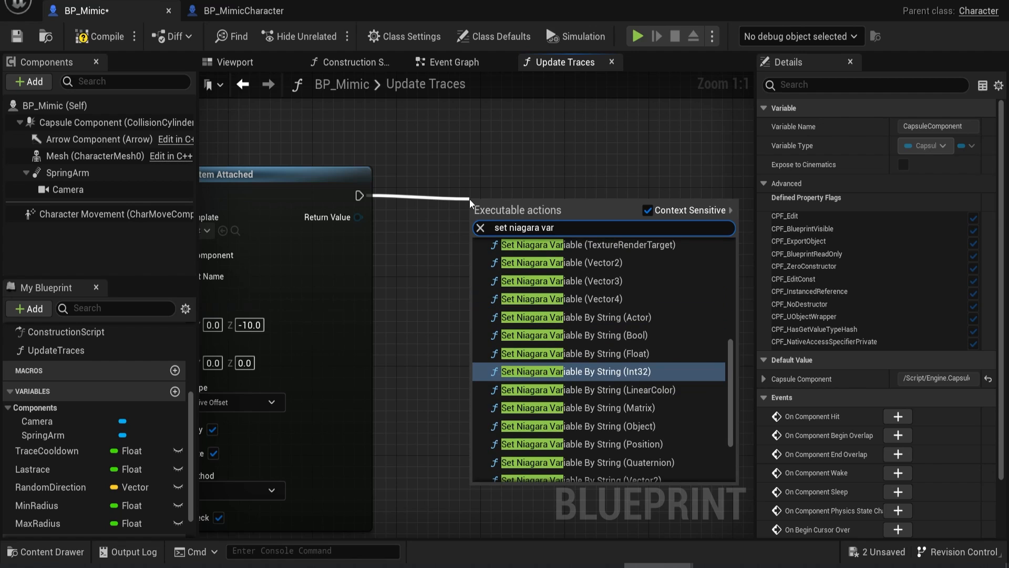
{"action": "left_click", "coordinate": [562, 281]}
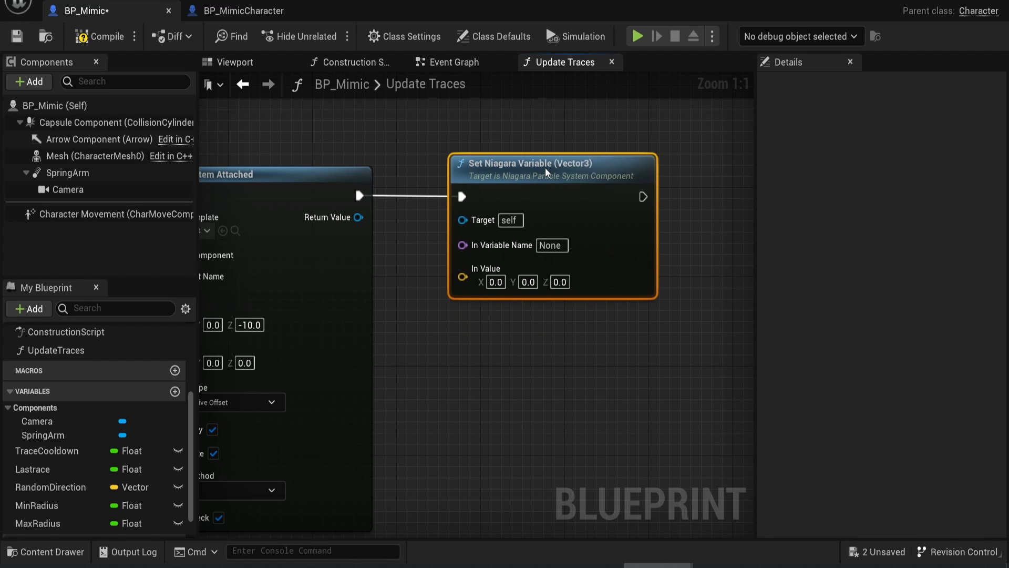
- Duplicate the Set Niagara Variable (Vector3) node and chain the copy after the original
{"action": "key", "text": "ctrl+d"}
{"action": "right_click_drag", "start_coordinate": [672, 309], "coordinate": [469, 318]}
{"action": "left_click_drag", "start_coordinate": [531, 289], "coordinate": [521, 177]}
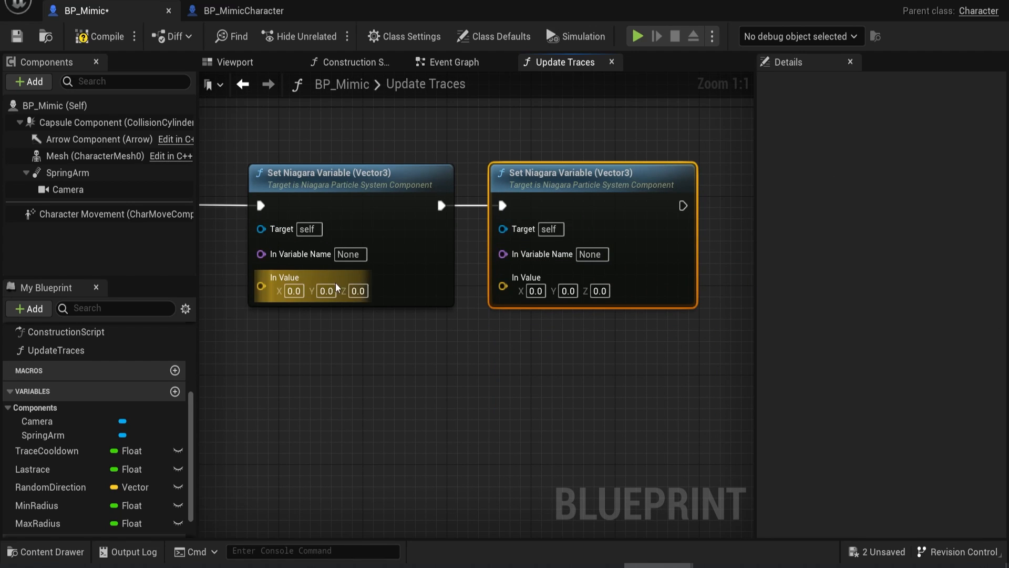
- Set the variable name to StartPoint on the first Set Niagara Variable node and EndPoint on the second
{"action": "type", "text": "StartPoint"}
{"action": "left_click", "coordinate": [595, 258]}
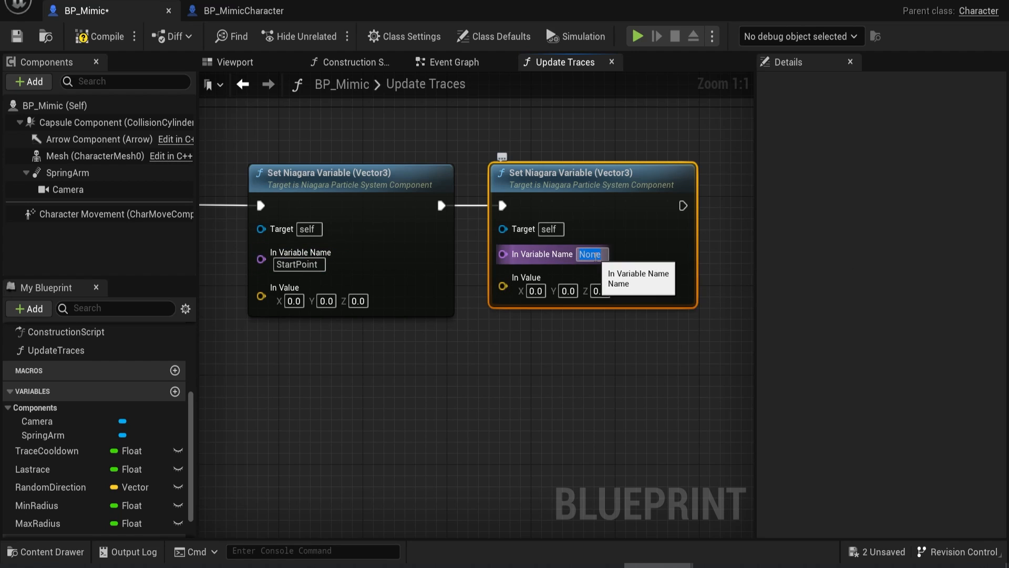
{"action": "type", "text": "End"}
{"action": "key", "text": "ctrl+p"}
{"action": "type", "text": "oin"}
{"action": "key", "text": "Escape"}
{"action": "type", "text": "Point"}
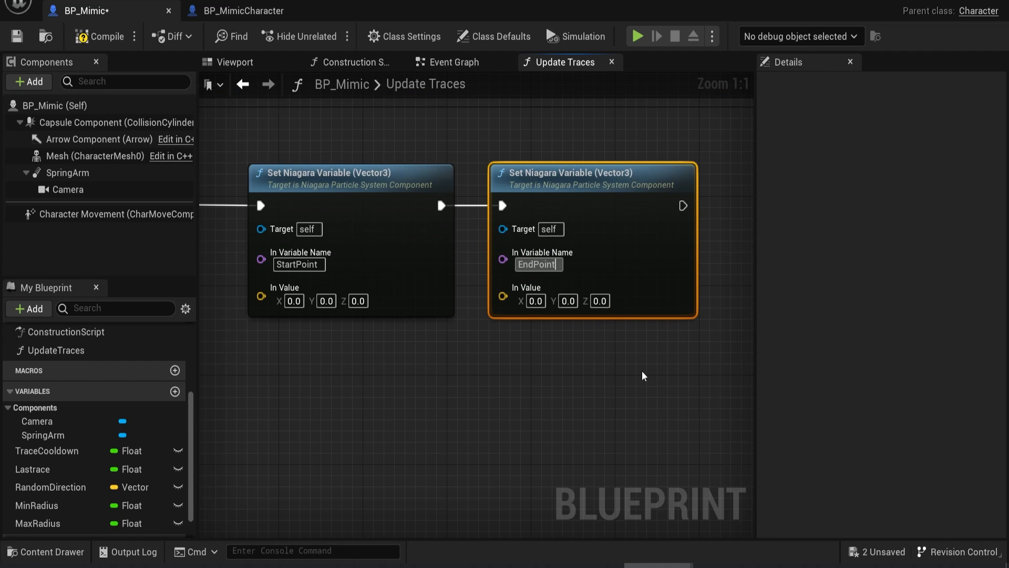
- Connect Spawn System Attached's return value to the Target of both Set Niagara Variable nodes
{"action": "right_click_drag", "start_coordinate": [489, 388], "coordinate": [588, 376]}
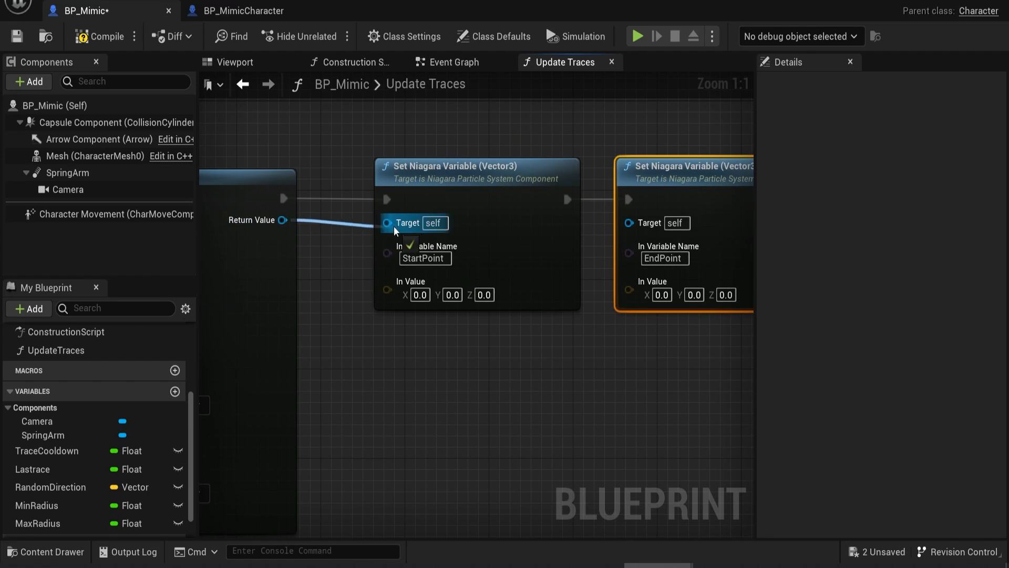
{"action": "left_click_drag", "start_coordinate": [396, 231], "coordinate": [394, 228]}
{"action": "left_click_drag", "start_coordinate": [282, 221], "coordinate": [634, 227]}
- Connect the MinRadius sum to the StartPoint node's In Value through a reroute point below Spawn System Attached
{"action": "scroll", "coordinate": [526, 344], "scroll_direction": "down", "scroll_amount": 4}
{"action": "right_click_drag", "start_coordinate": [464, 329], "coordinate": [710, 331]}
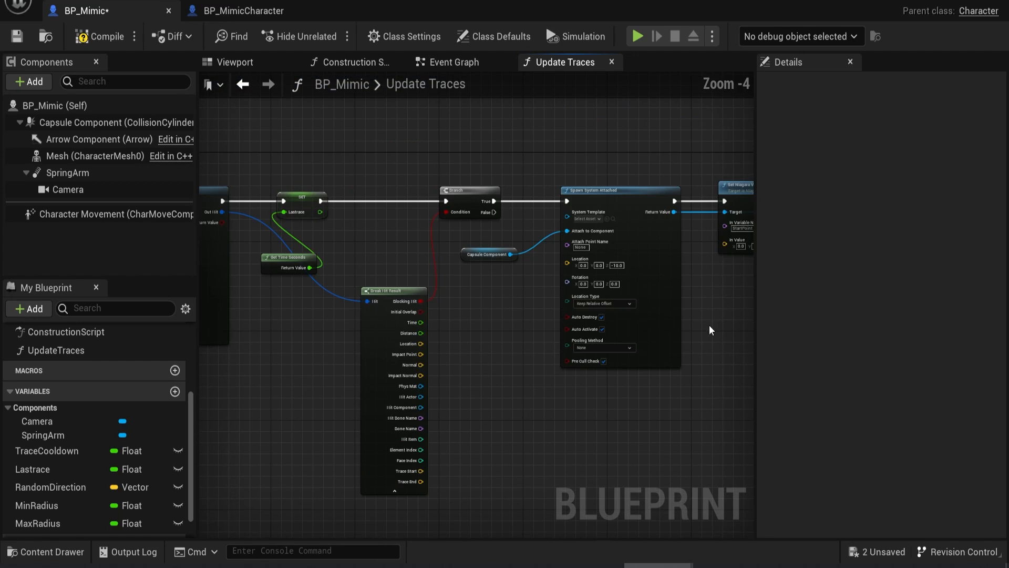
{"action": "right_click_drag", "start_coordinate": [325, 368], "coordinate": [667, 277]}
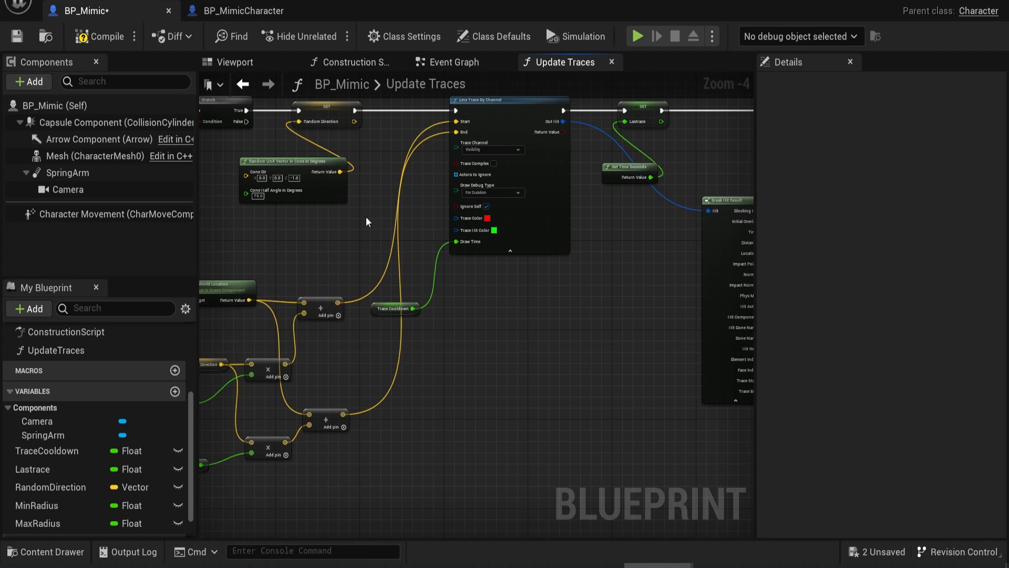
{"action": "left_click_drag", "start_coordinate": [338, 303], "coordinate": [611, 153]}
{"action": "double_click", "coordinate": [371, 183]}
{"action": "left_click_drag", "start_coordinate": [371, 182], "coordinate": [577, 321]}
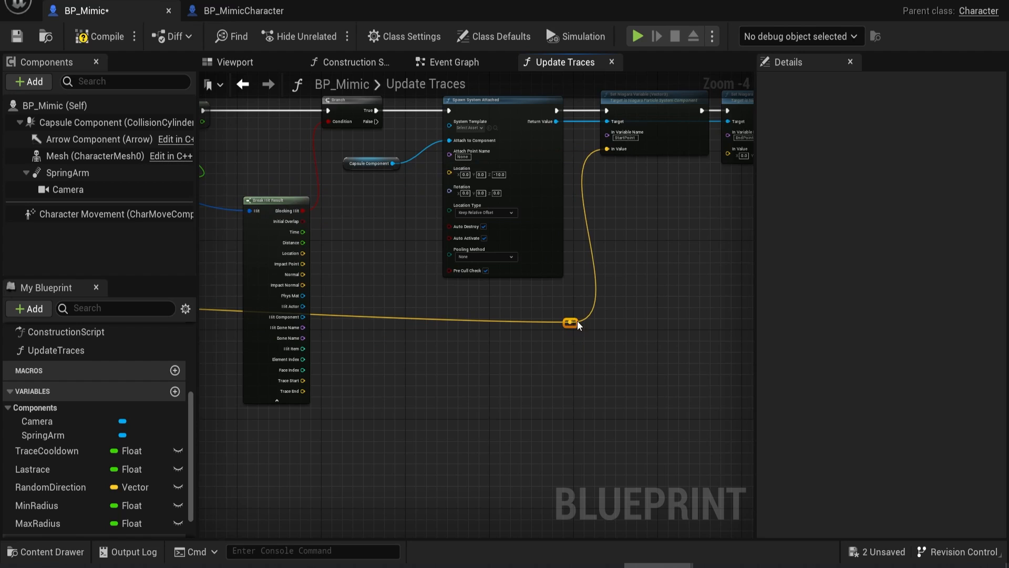
- Feed the EndPoint node's In Value from the Break Hit Result node
{"action": "right_click_drag", "start_coordinate": [497, 379], "coordinate": [276, 435]}
{"action": "right_click_drag", "start_coordinate": [488, 367], "coordinate": [820, 360]}
{"action": "scroll", "coordinate": [446, 356], "scroll_direction": "up", "scroll_amount": 4}
{"action": "left_click_drag", "start_coordinate": [381, 271], "coordinate": [397, 210]}
{"action": "right_click_drag", "start_coordinate": [243, 239], "coordinate": [440, 189]}
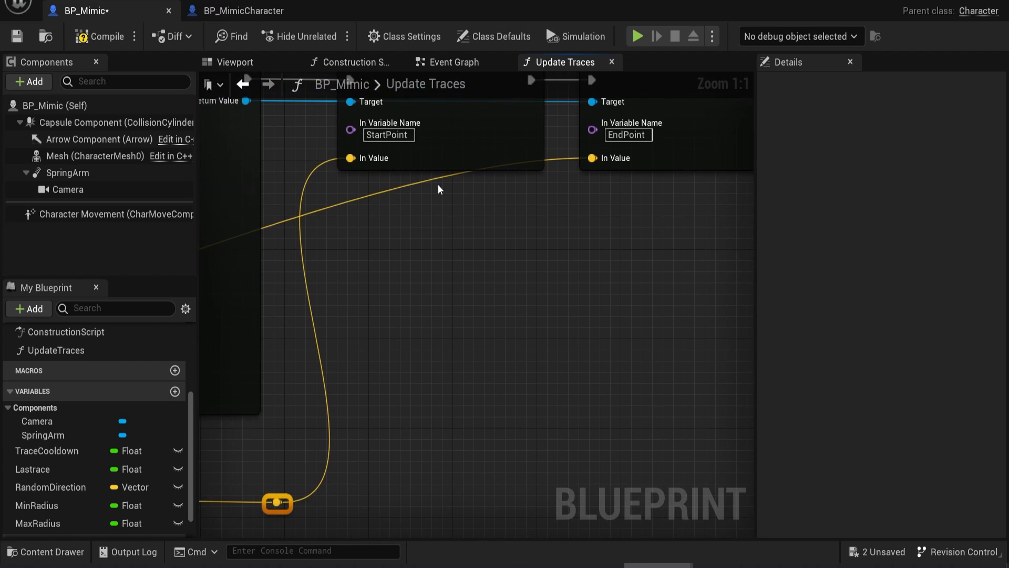
- Add a reroute point to the EndPoint value wire and place it below the Set Niagara Variable nodes
{"action": "double_click", "coordinate": [398, 188]}
{"action": "left_click_drag", "start_coordinate": [397, 182], "coordinate": [533, 481]}
{"action": "scroll", "coordinate": [526, 474], "scroll_direction": "down", "scroll_amount": 8}
{"action": "right_click_drag", "start_coordinate": [502, 472], "coordinate": [494, 318]}
{"action": "scroll", "coordinate": [510, 314], "scroll_direction": "up", "scroll_amount": 8}
{"action": "left_click_drag", "start_coordinate": [560, 348], "coordinate": [531, 289]}
{"action": "scroll", "coordinate": [544, 271], "scroll_direction": "down", "scroll_amount": 4}
{"action": "right_click_drag", "start_coordinate": [577, 211], "coordinate": [443, 342]}
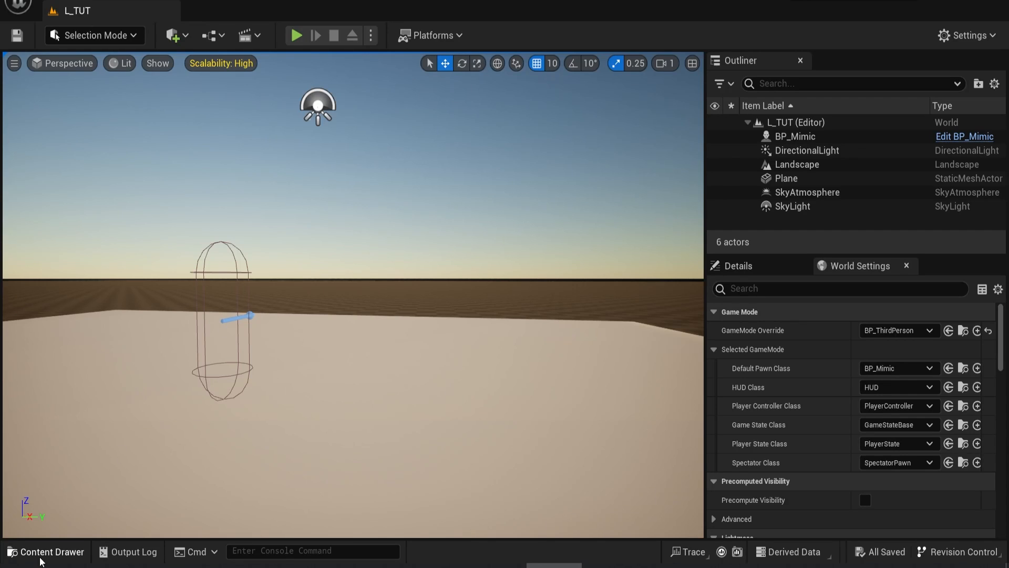
- In the level editor, create an empty Niagara system named NS_Tut in the Tutorial folder
{"action": "left_click", "coordinate": [48, 551]}
{"action": "right_click", "coordinate": [399, 473]}
{"action": "left_click", "coordinate": [457, 216]}
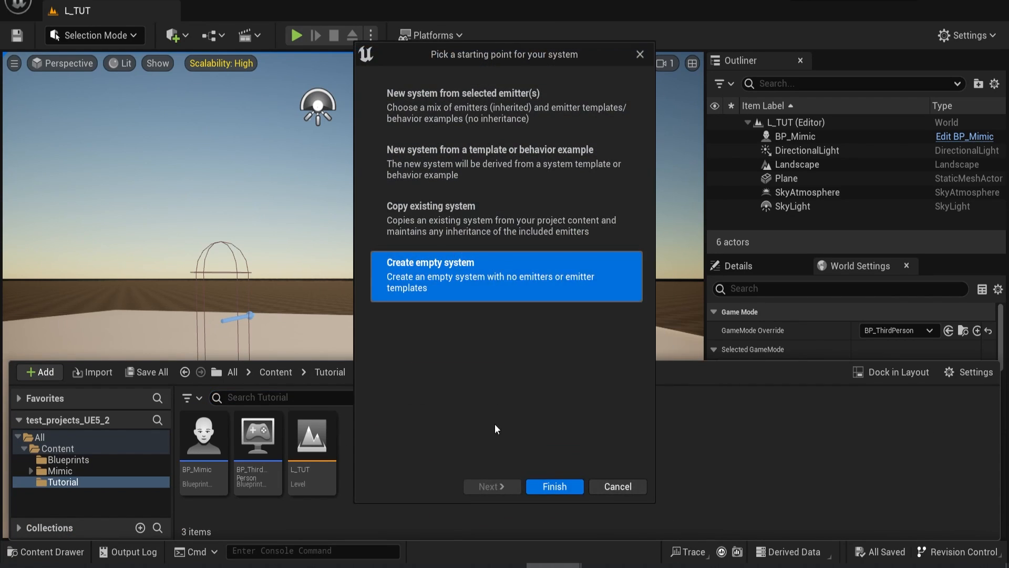
{"action": "left_click", "coordinate": [556, 486]}
{"action": "type", "text": "NS_"}
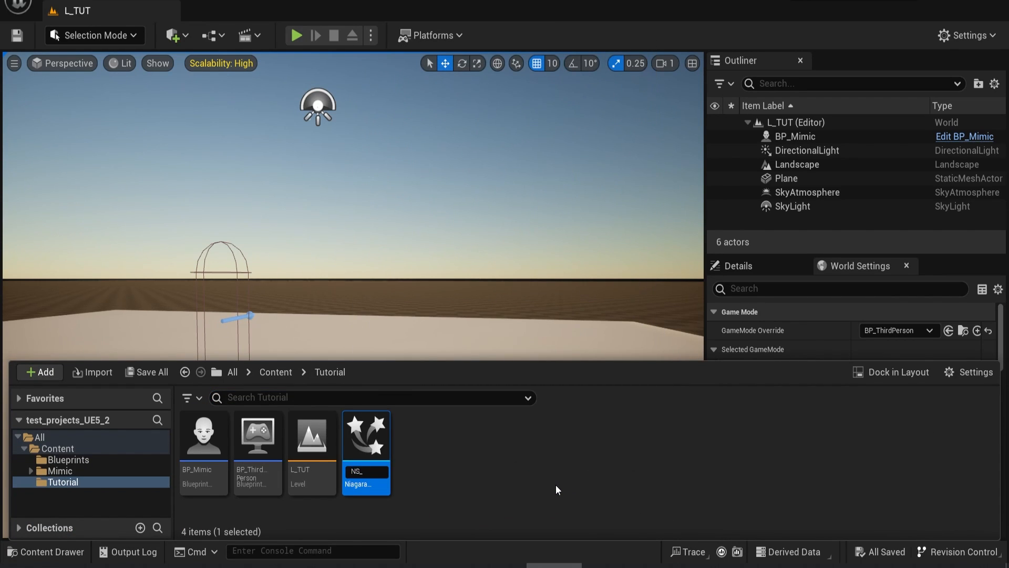
{"action": "type", "text": "Tut"}
{"action": "key", "text": "Return"}
- Add an emitter from the Empty template to NS_Tut and toggle Requires Persistent IDs in its properties
{"action": "right_click", "coordinate": [387, 238]}
{"action": "left_click", "coordinate": [423, 263]}
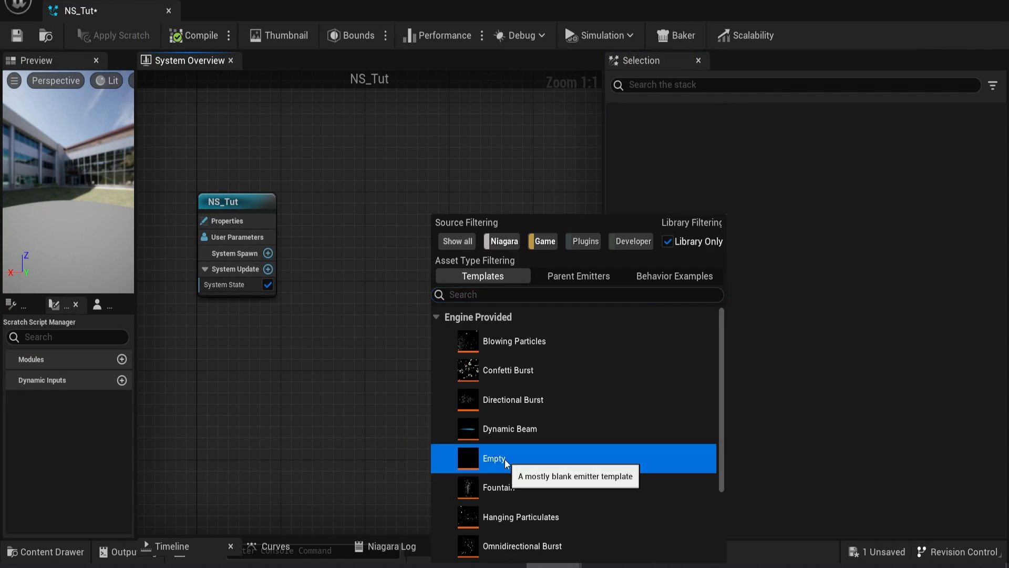
{"action": "double_click", "coordinate": [505, 459]}
{"action": "left_click", "coordinate": [431, 199]}
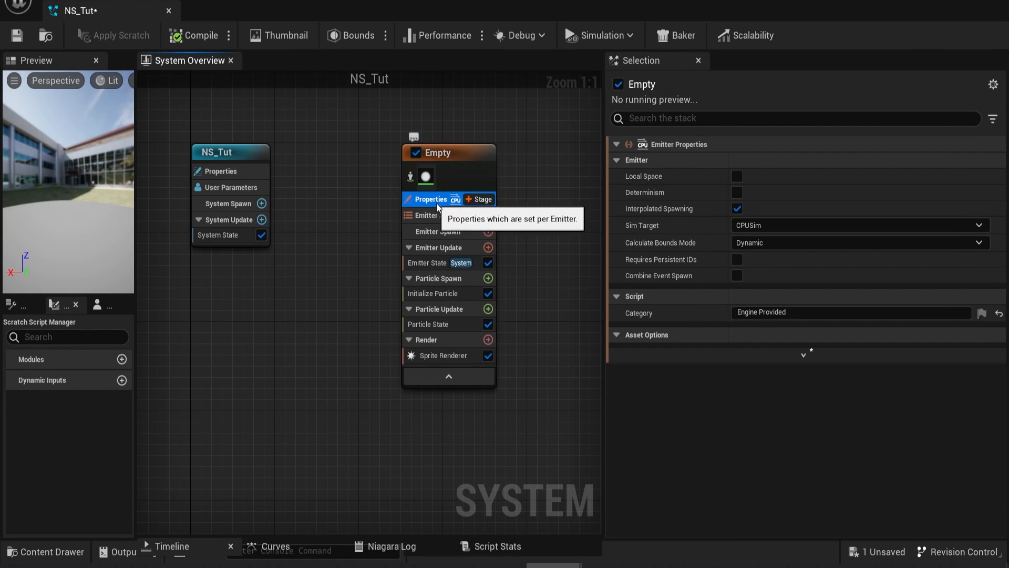
{"action": "left_click", "coordinate": [737, 259]}
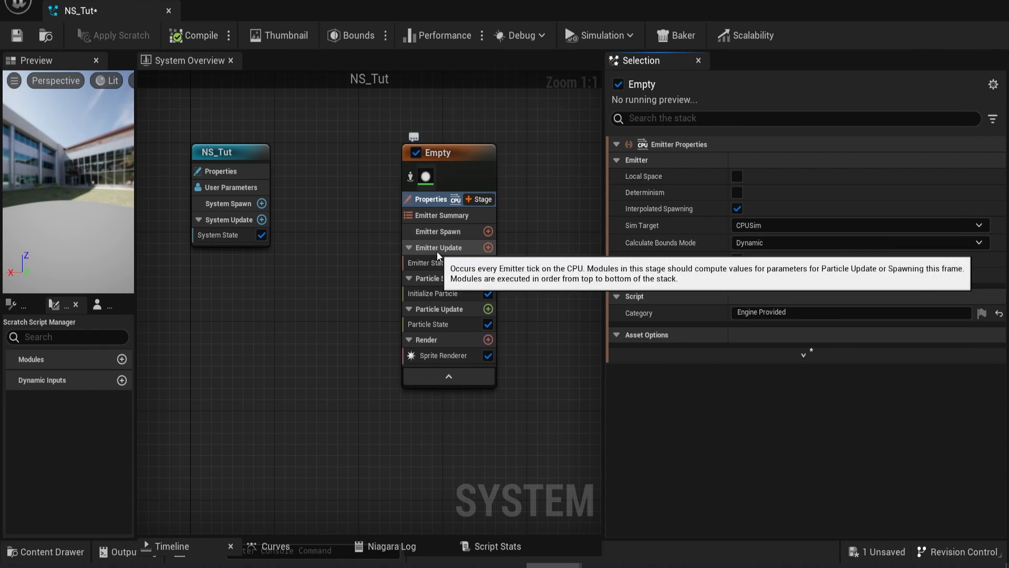
- Set the Emitter State's Life Cycle Mode to Self and its Loop Behavior to Once
{"action": "left_click", "coordinate": [427, 263]}
{"action": "left_click", "coordinate": [767, 198]}
{"action": "left_click", "coordinate": [768, 236]}
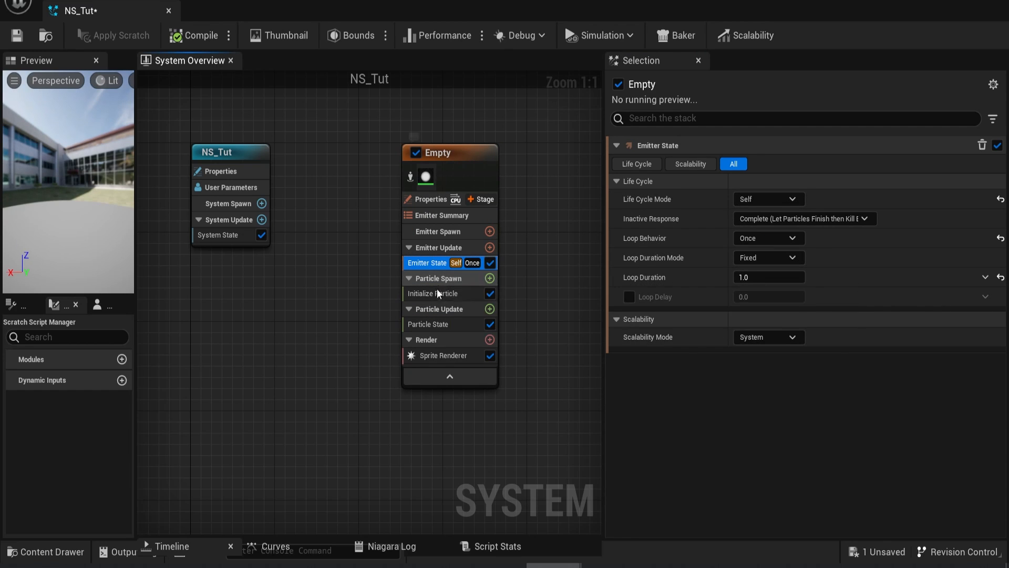
- Add a Spawn Burst Instantaneous module to Emitter Update with a Spawn Count of 8
{"action": "left_click", "coordinate": [490, 248]}
{"action": "type", "text": "spawn"}
{"action": "left_click", "coordinate": [544, 320]}
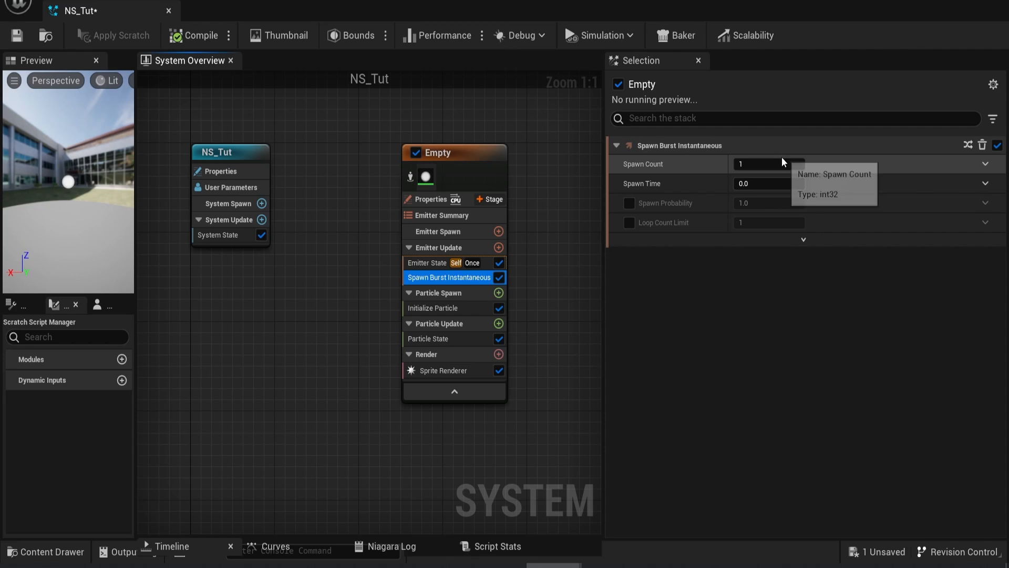
{"action": "left_click", "coordinate": [767, 163]}
{"action": "type", "text": "8"}
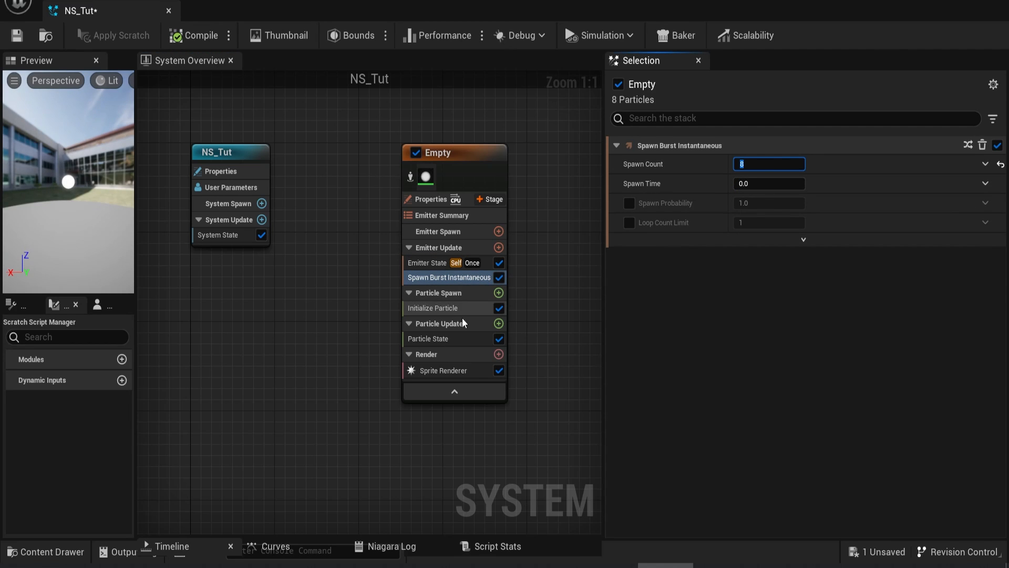
- In Initialize Particle, use a Lifetime of 1.0 and a Uniform sprite size of 20.0
{"action": "left_click", "coordinate": [432, 308]}
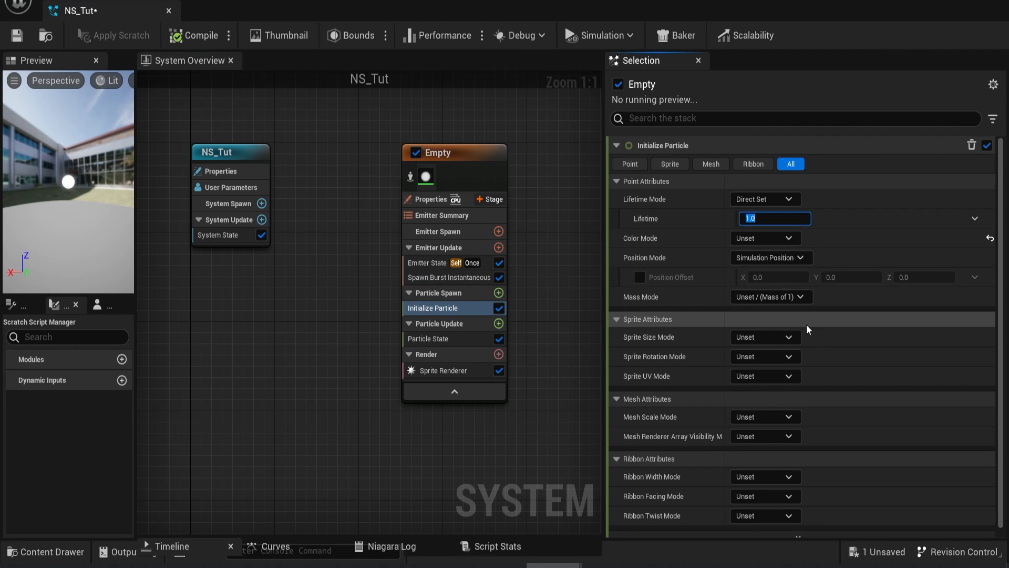
{"action": "left_click", "coordinate": [765, 337]}
{"action": "left_click", "coordinate": [752, 367]}
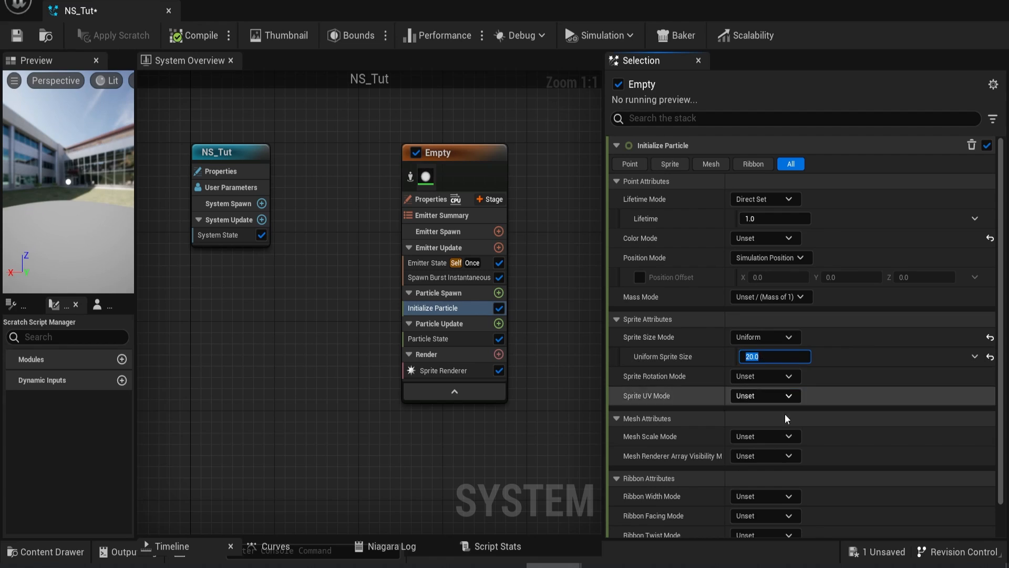
- Set the Ribbon Width Mode to Direct Set with a Ribbon Width of 100 in Initialize Particle
{"action": "left_click", "coordinate": [789, 497]}
{"action": "left_click", "coordinate": [767, 526]}
{"action": "left_click", "coordinate": [765, 516]}
{"action": "type", "text": "100"}
{"action": "key", "text": "Return"}
{"action": "left_click", "coordinate": [684, 518]}
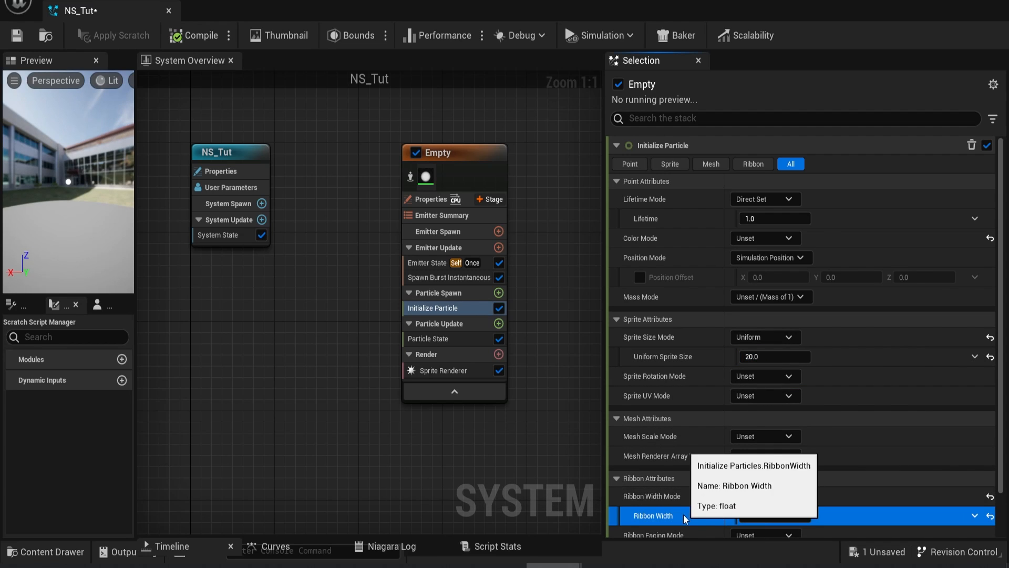
- Bring up the system's Parameters and add a user-exposed Vector parameter named StartPoint
{"action": "left_click", "coordinate": [12, 305]}
{"action": "left_click_drag", "start_coordinate": [136, 341], "coordinate": [183, 345]}
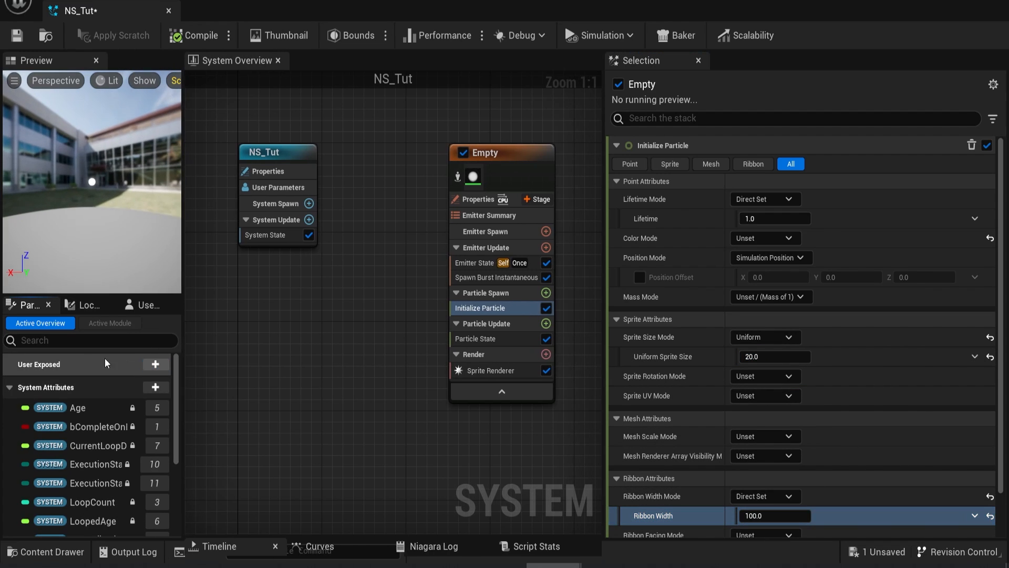
{"action": "left_click", "coordinate": [155, 365]}
{"action": "type", "text": "vec"}
{"action": "key", "text": "Return"}
{"action": "type", "text": "StartPoint"}
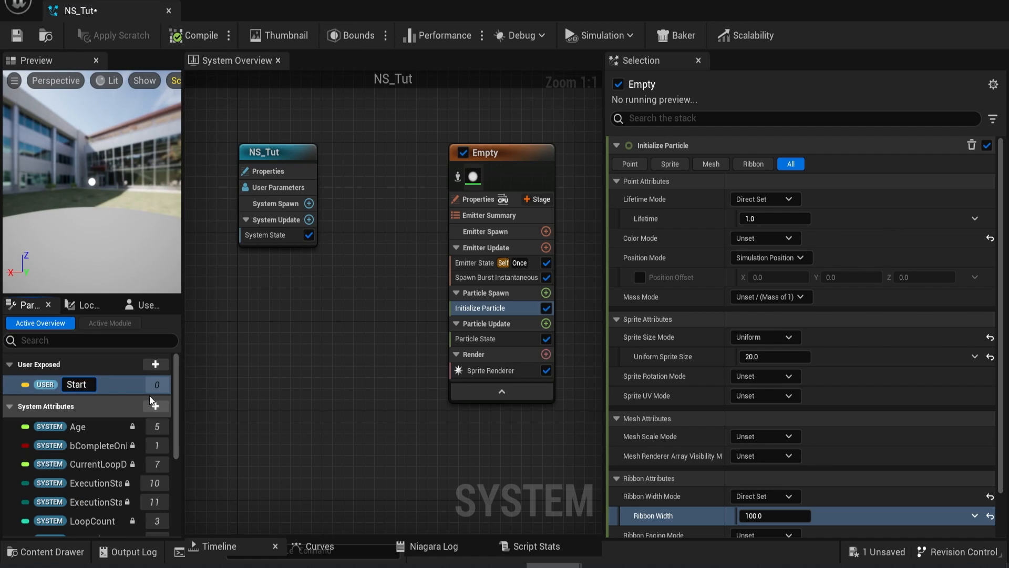
{"action": "key", "text": "Return"}
- Add a second user-exposed Vector parameter named EndPoint
{"action": "left_click", "coordinate": [155, 364]}
{"action": "type", "text": "vec"}
{"action": "key", "text": "Return"}
{"action": "type", "text": "EndPoint"}
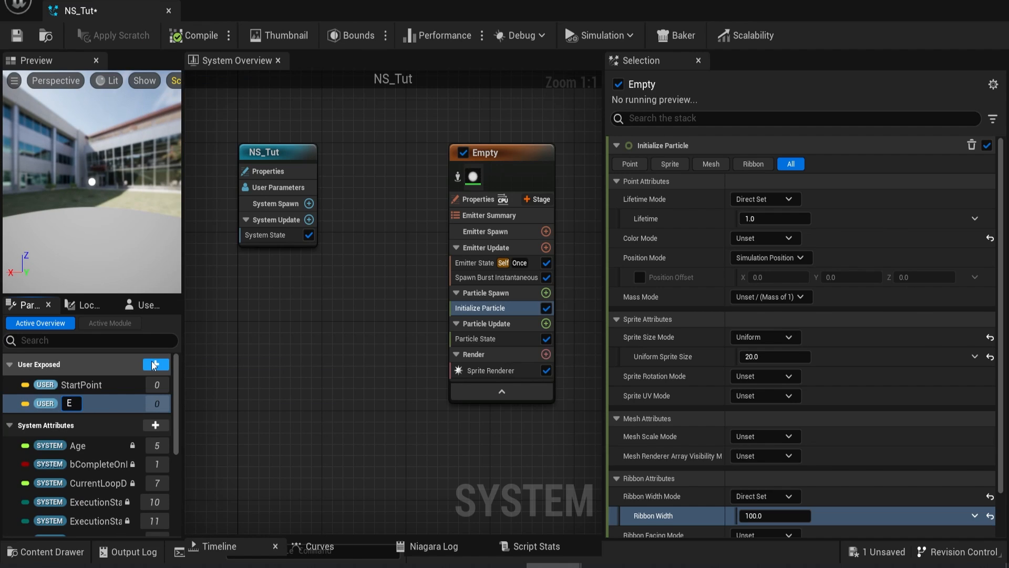
{"action": "key", "text": "Return"}
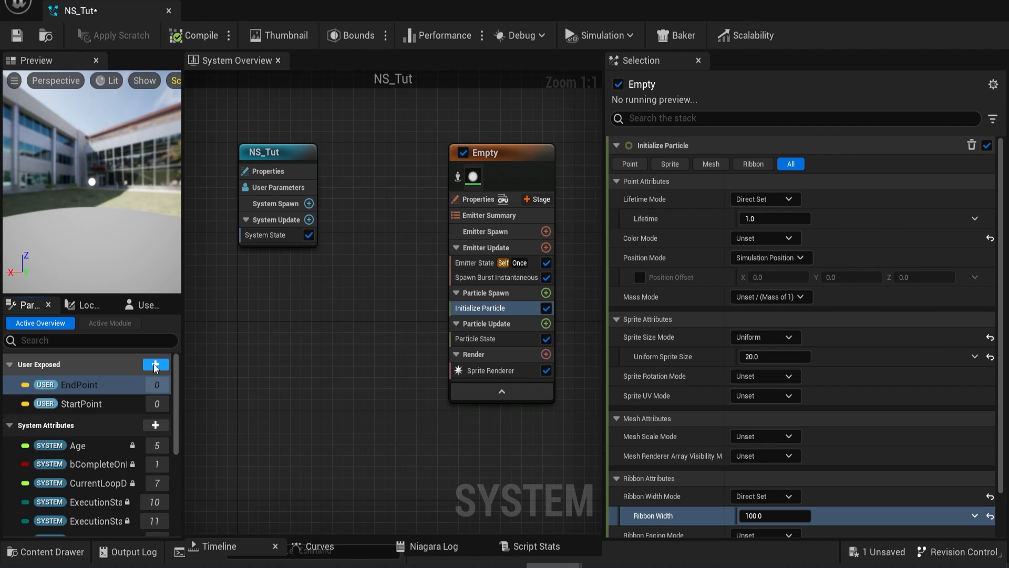
- Add a third user-exposed Vector parameter named ImpactNormal
{"action": "left_click", "coordinate": [155, 364]}
{"action": "type", "text": "vec"}
{"action": "key", "text": "Return"}
{"action": "type", "text": "ImpactNormal"}
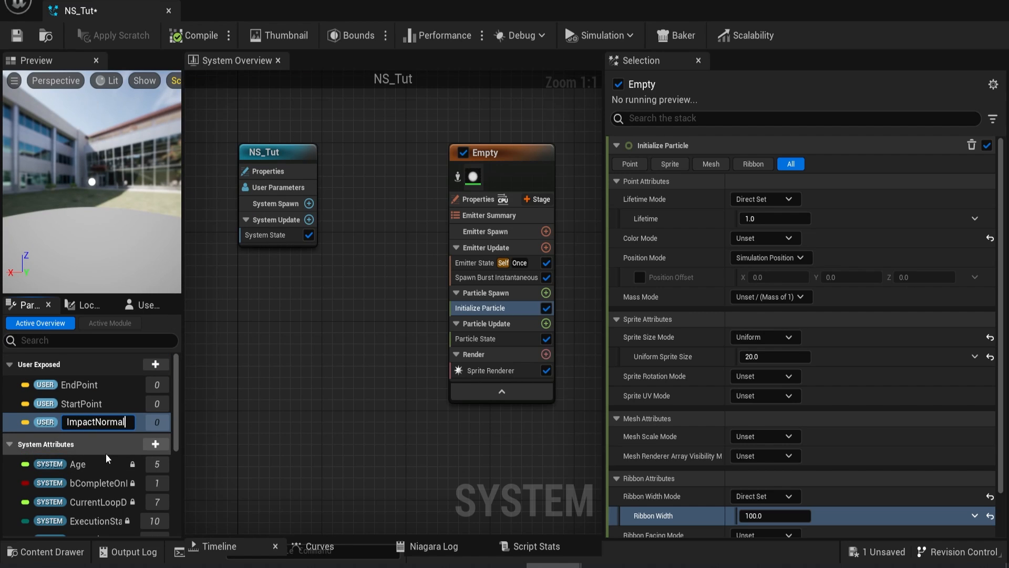
{"action": "key", "text": "Return"}
- Turn off Kill Particles When Lifetime Has Elapsed in the emitter's Particle State module
{"action": "right_click_drag", "start_coordinate": [410, 421], "coordinate": [342, 309]}
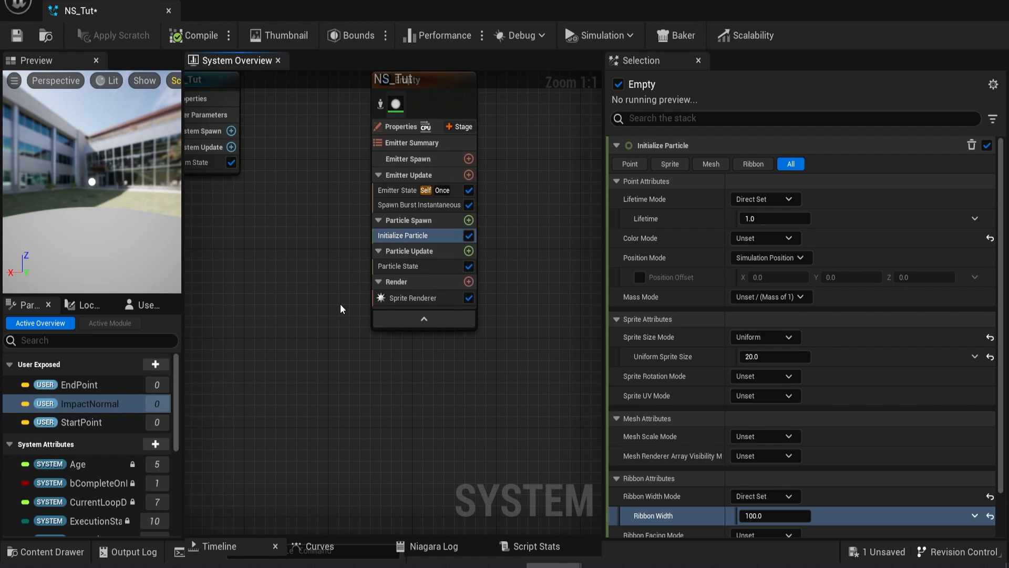
{"action": "left_click", "coordinate": [420, 251]}
{"action": "left_click", "coordinate": [452, 265]}
{"action": "left_click", "coordinate": [739, 164]}
- Create a float particle attribute named Distance
{"action": "left_click", "coordinate": [155, 368]}
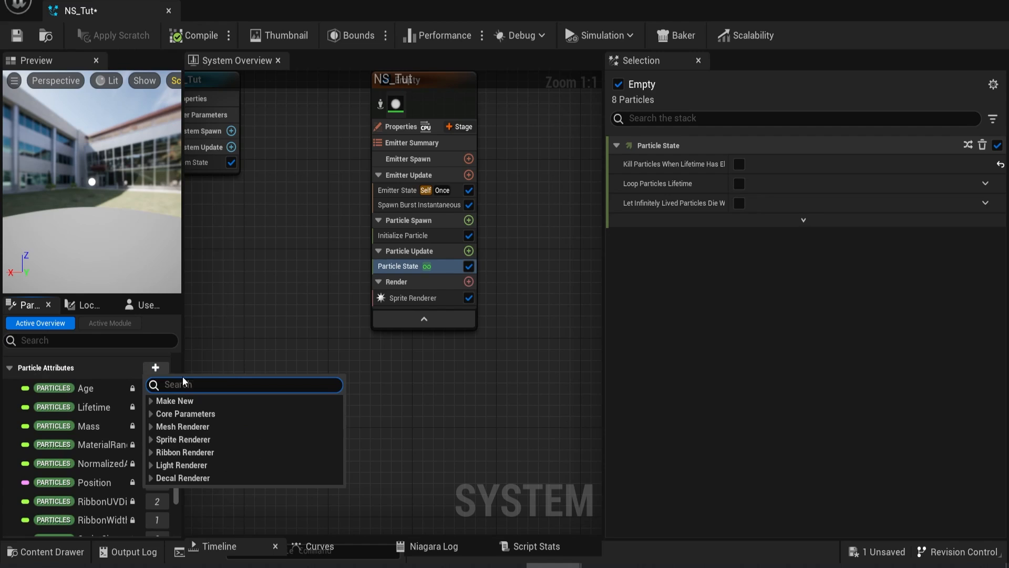
{"action": "type", "text": "fl"}
{"action": "key", "text": "Return"}
{"action": "type", "text": "Distance"}
{"action": "key", "text": "Return"}
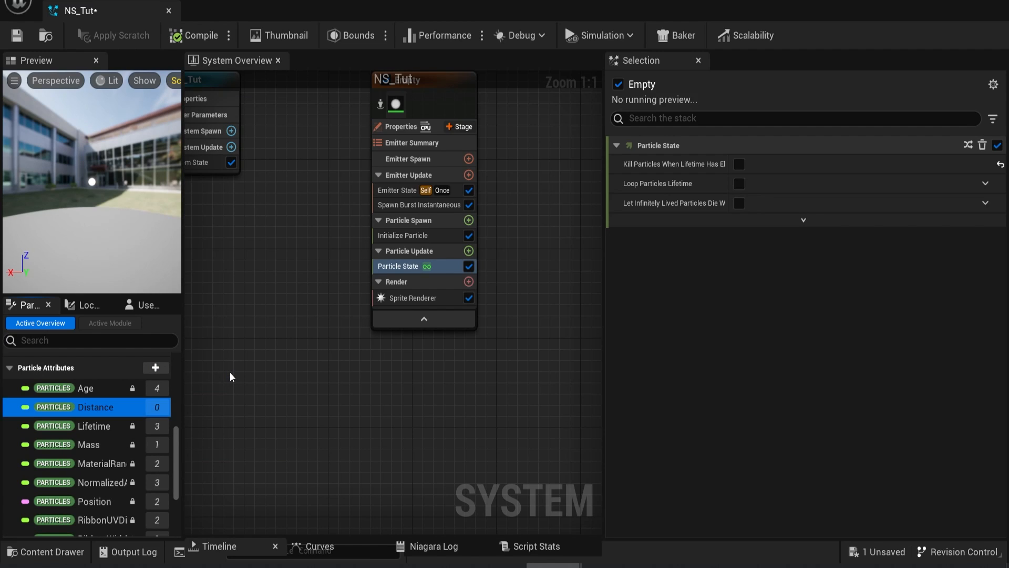
- Add a Set Distance module to Particle Update and drive its value with Vector Length
{"action": "left_click_drag", "start_coordinate": [386, 297], "coordinate": [436, 314]}
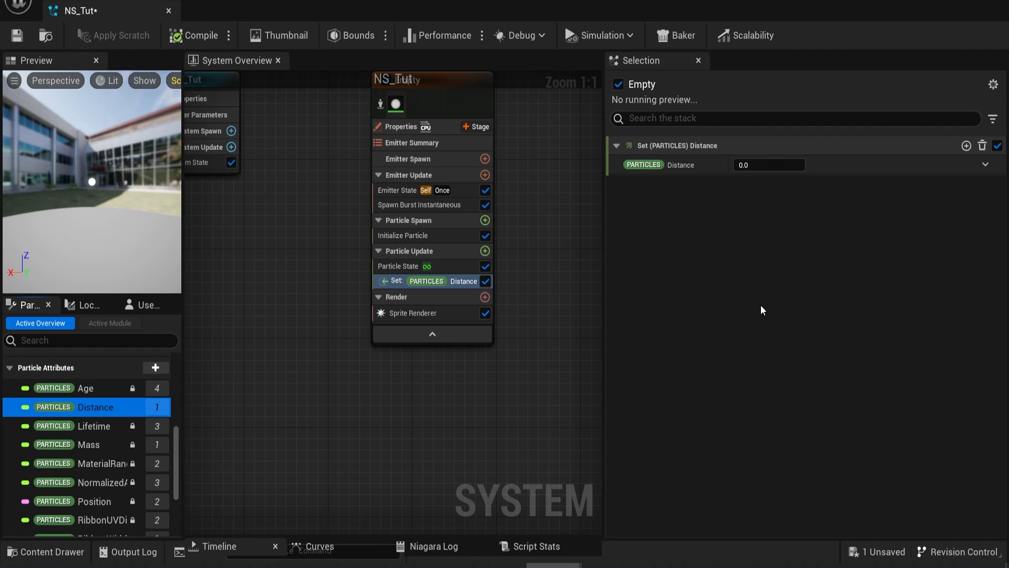
{"action": "left_click", "coordinate": [985, 164]}
{"action": "type", "text": "len"}
{"action": "key", "text": "Return"}
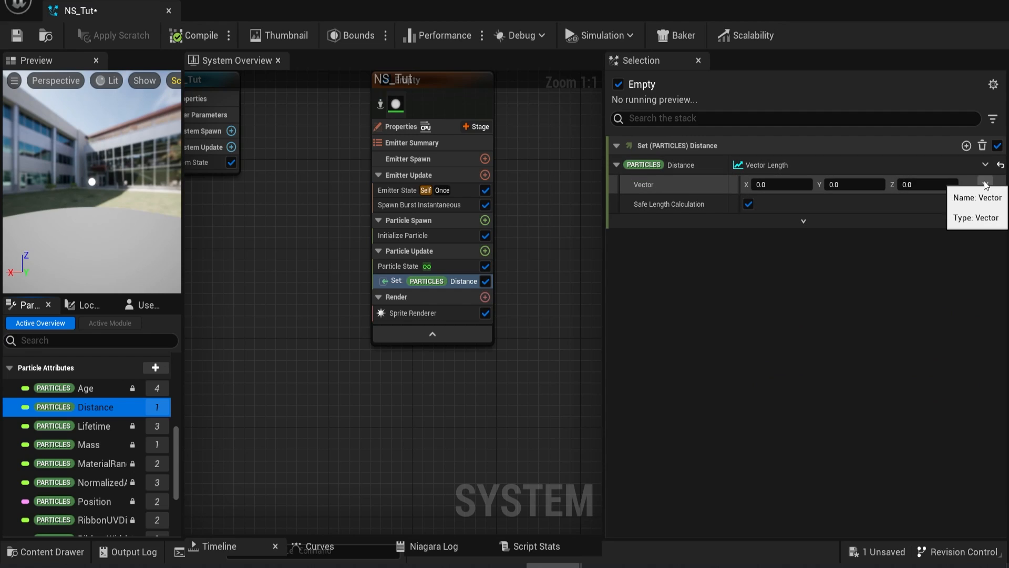
{"action": "left_click", "coordinate": [984, 185]}
{"action": "type", "text": "subtra"}
{"action": "key", "text": "Return"}
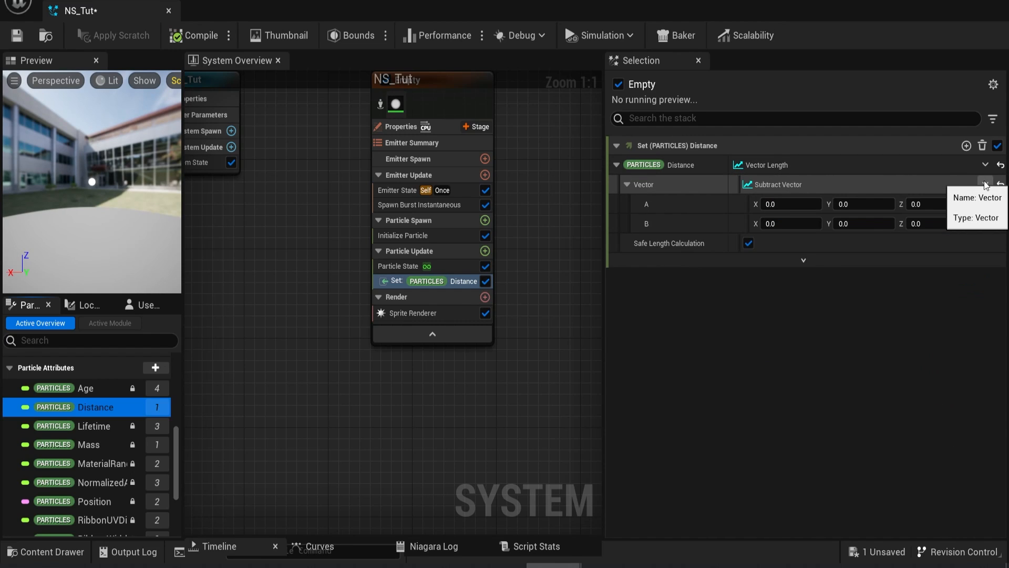
{"action": "key", "text": "ctrl+z"}
- Feed the Vector Length with Subtract Position, using the emitter's SimulationPosition as A and the user EndPoint as B
{"action": "left_click", "coordinate": [985, 184]}
{"action": "type", "text": "subtra"}
{"action": "key", "text": "Return"}
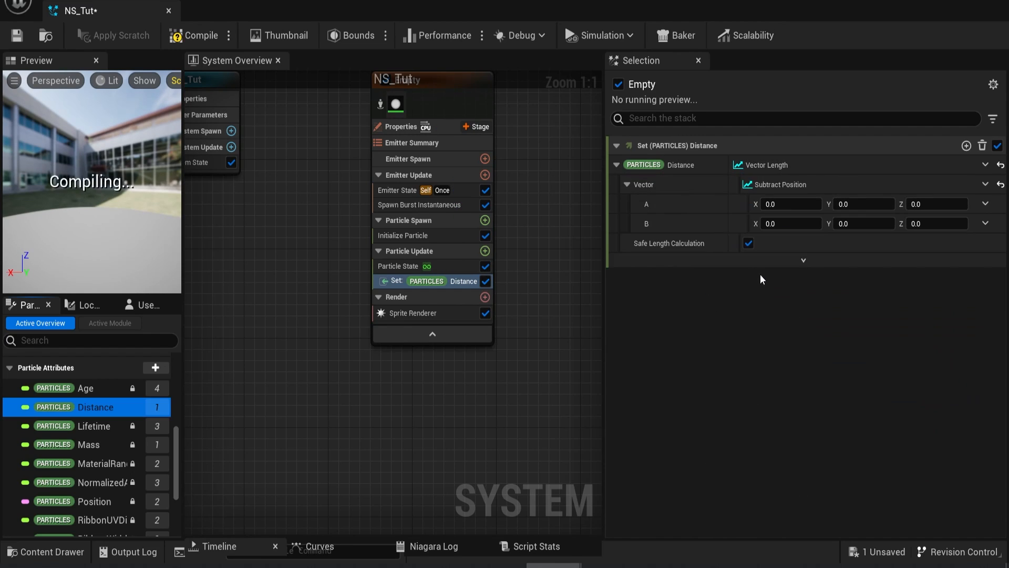
{"action": "left_click", "coordinate": [984, 204]}
{"action": "type", "text": "simu"}
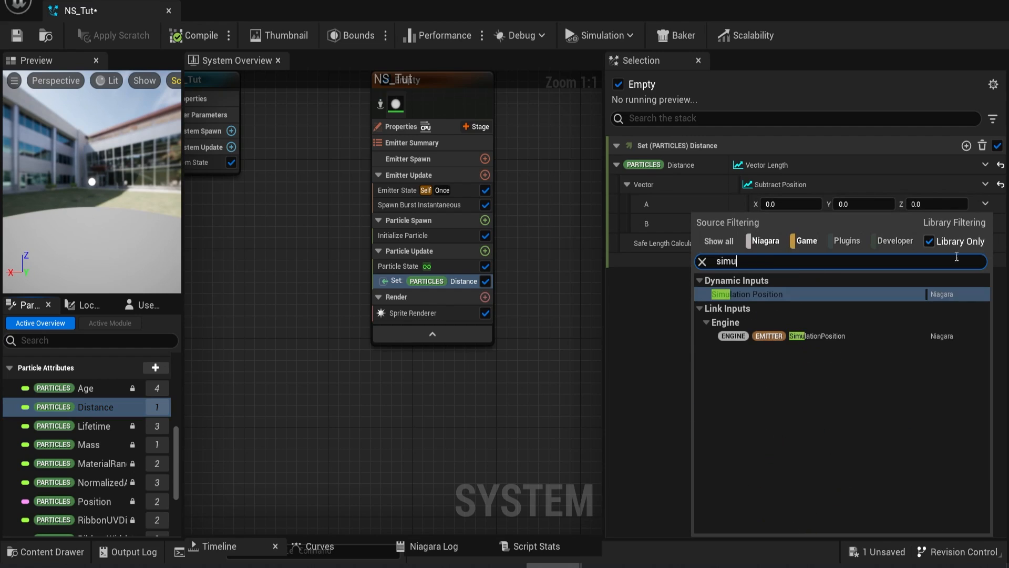
{"action": "left_click", "coordinate": [842, 335]}
{"action": "scroll", "coordinate": [90, 399], "scroll_direction": "up", "scroll_amount": 5}
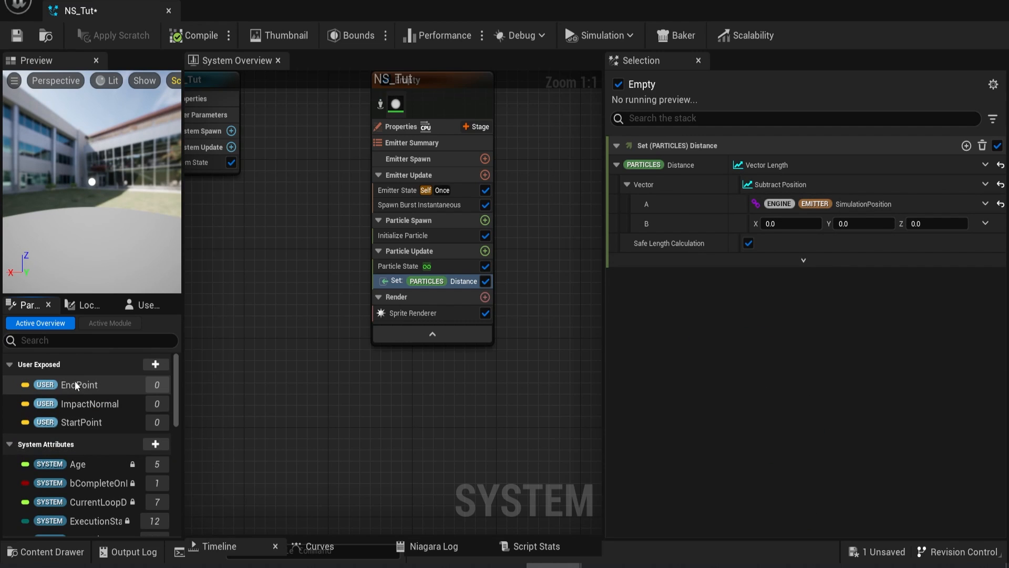
{"action": "left_click_drag", "start_coordinate": [79, 384], "coordinate": [777, 225]}
- Add the RibbonLinkOrder particle attribute and place a Set module for it in Particle Update below Set Distance
{"action": "scroll", "coordinate": [105, 447], "scroll_direction": "down", "scroll_amount": 5}
{"action": "left_click", "coordinate": [155, 439]}
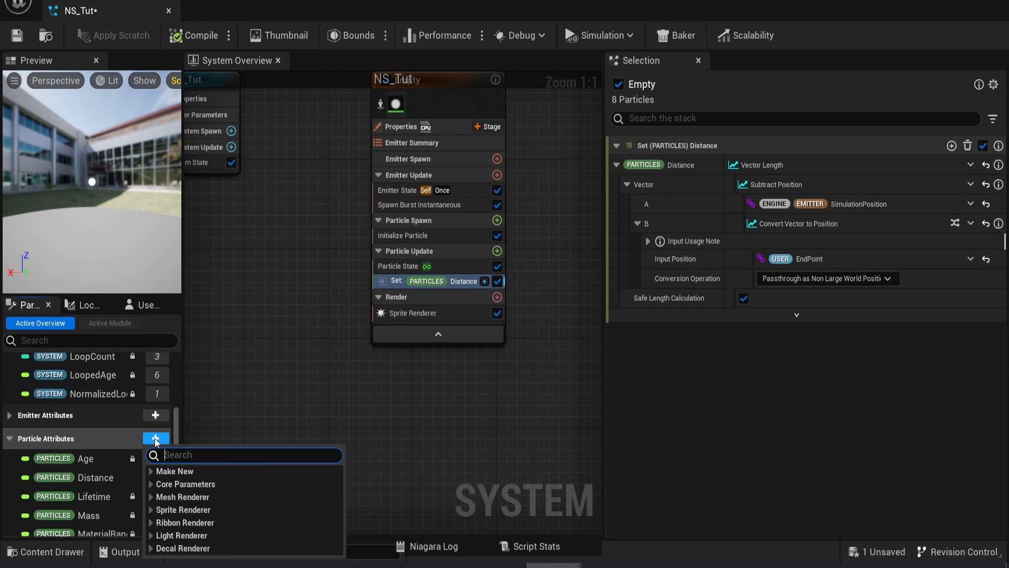
{"action": "type", "text": "ribbon"}
{"action": "left_click", "coordinate": [227, 331]}
{"action": "left_click_drag", "start_coordinate": [100, 449], "coordinate": [483, 300]}
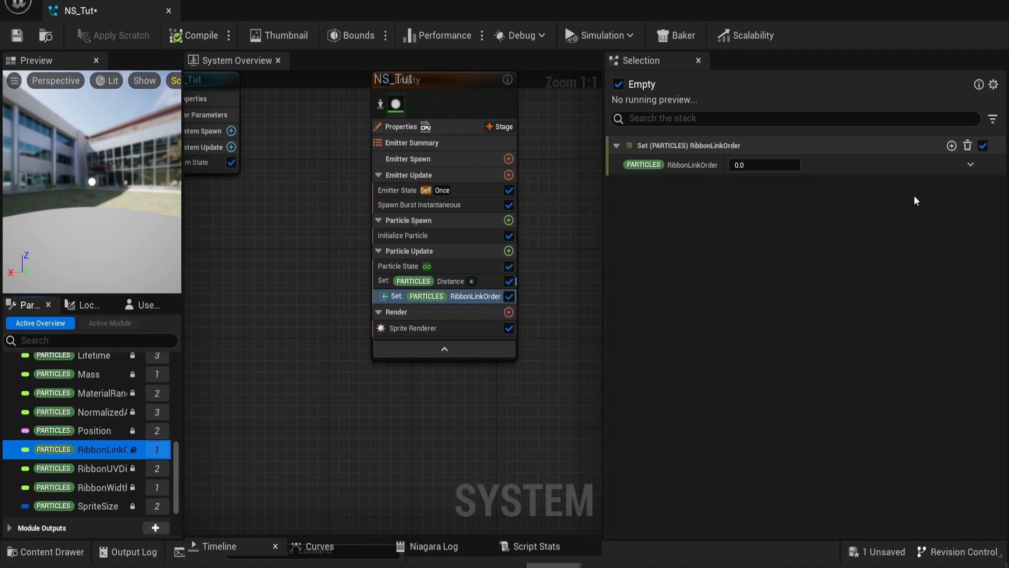
- Drive RibbonLinkOrder with the Return Normalized Exec Index dynamic input
{"action": "left_click", "coordinate": [971, 165]}
{"action": "type", "text": "norma"}
{"action": "left_click", "coordinate": [782, 256]}
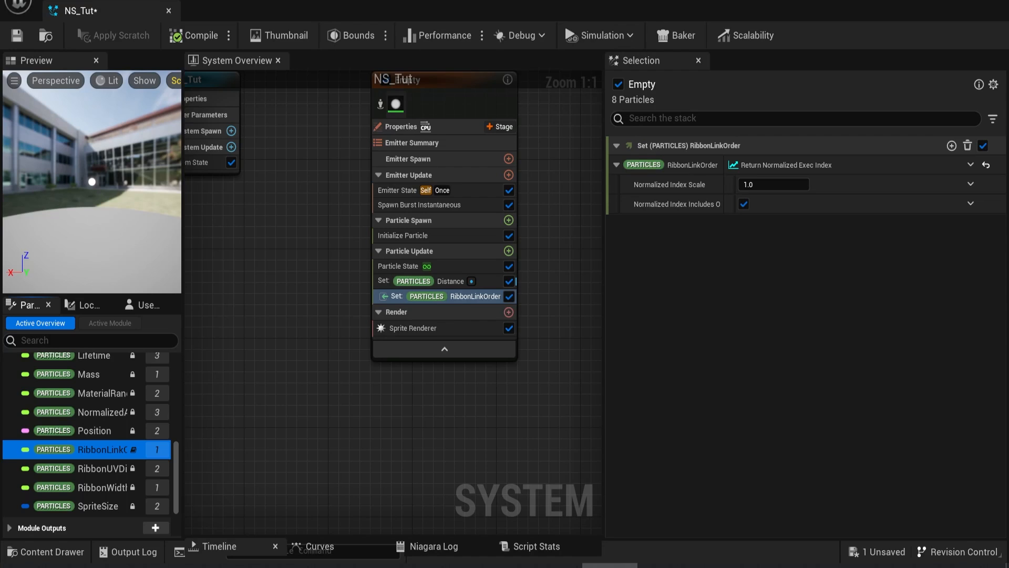
- Add a Set RibbonWidth module after RibbonLinkOrder in Particle Update and drive it with Float from Curve
{"action": "left_click_drag", "start_coordinate": [113, 486], "coordinate": [419, 311]}
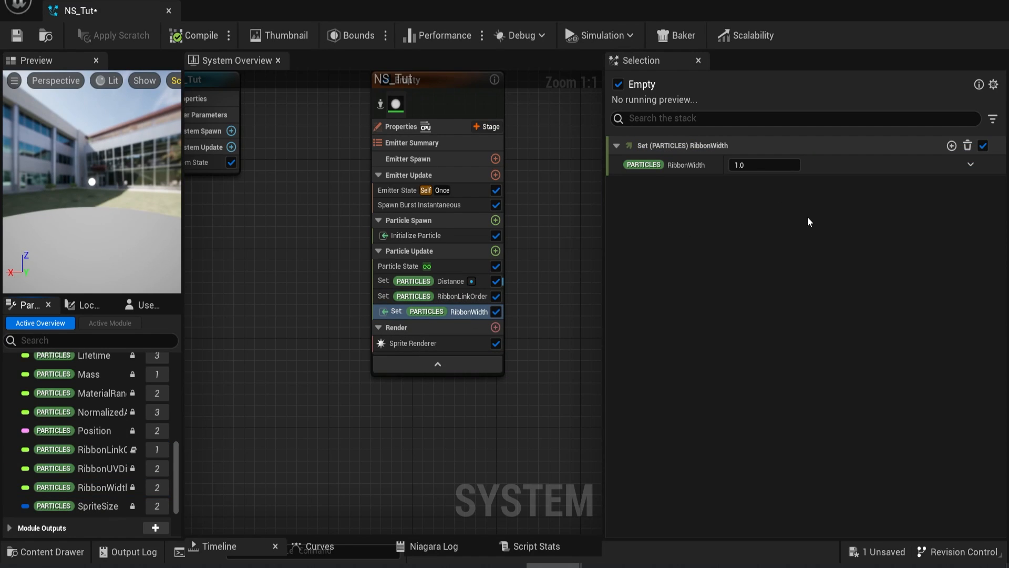
{"action": "left_click", "coordinate": [970, 165]}
{"action": "type", "text": "flo"}
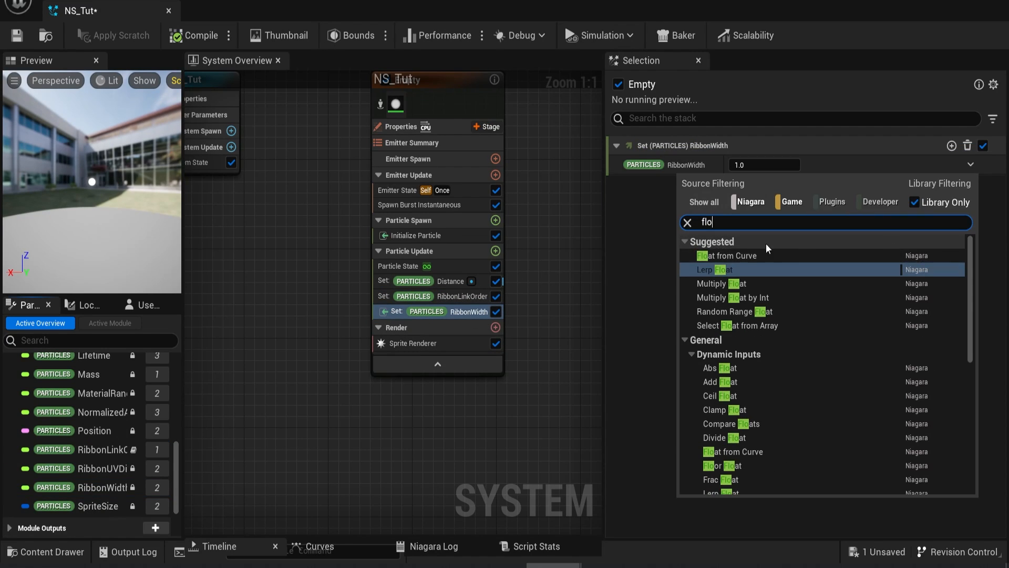
{"action": "left_click", "coordinate": [756, 254]}
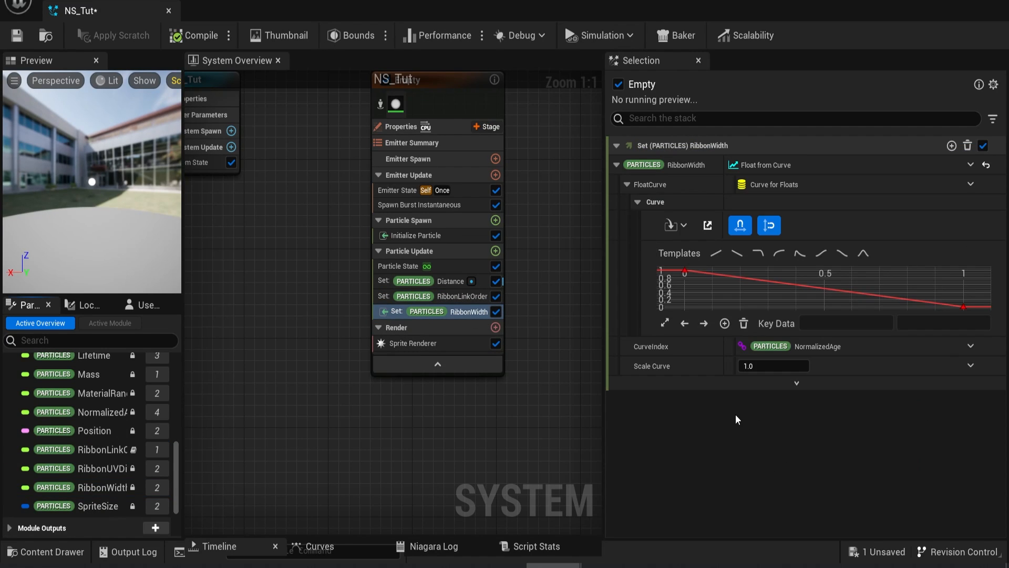
- Replace the RibbonWidth curve's CurveIndex with Add Float and link its A input to Particles RibbonLinkOrder
{"action": "left_click", "coordinate": [970, 346]}
{"action": "type", "text": "add"}
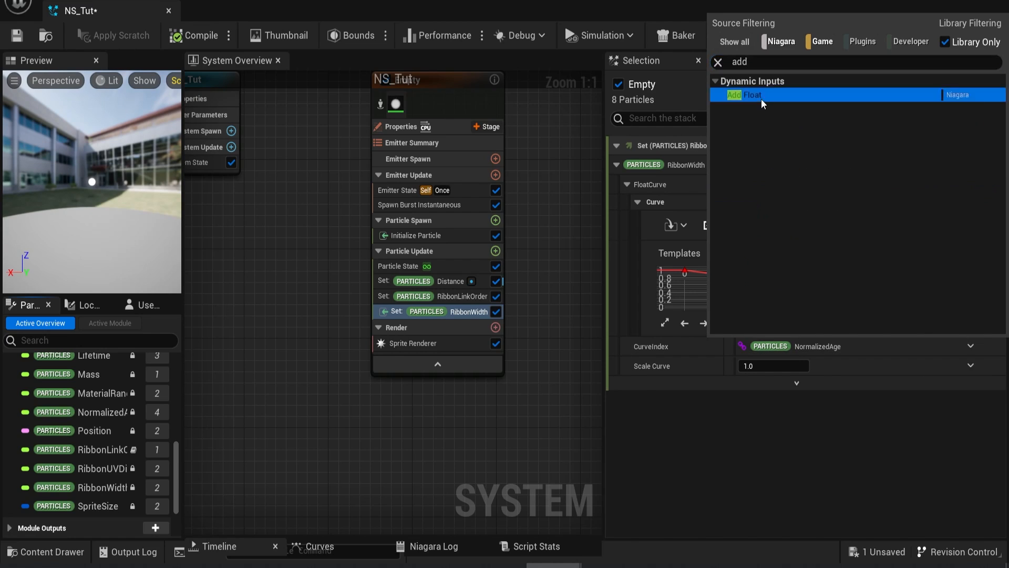
{"action": "key", "text": "Return"}
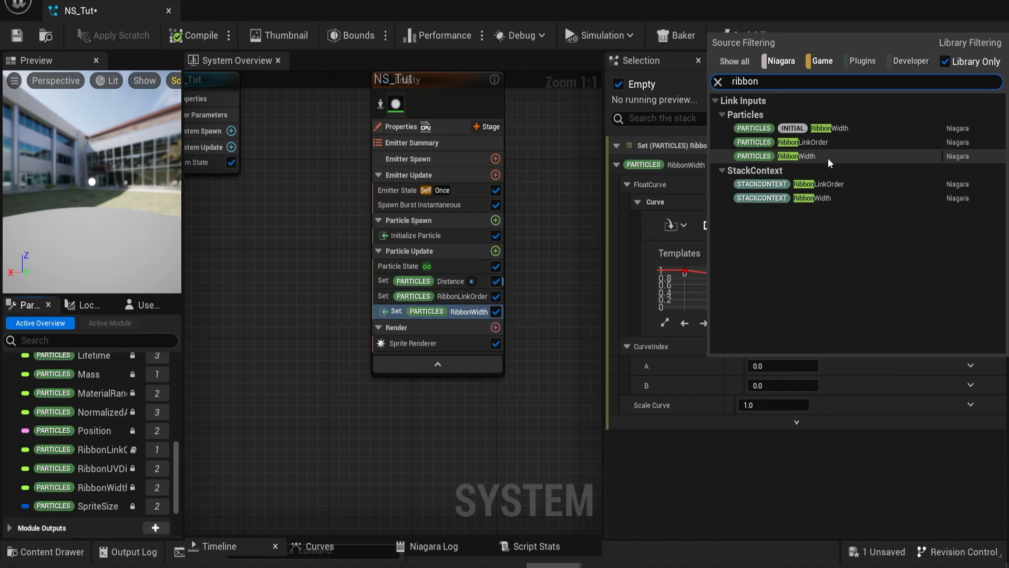
{"action": "left_click", "coordinate": [828, 143]}
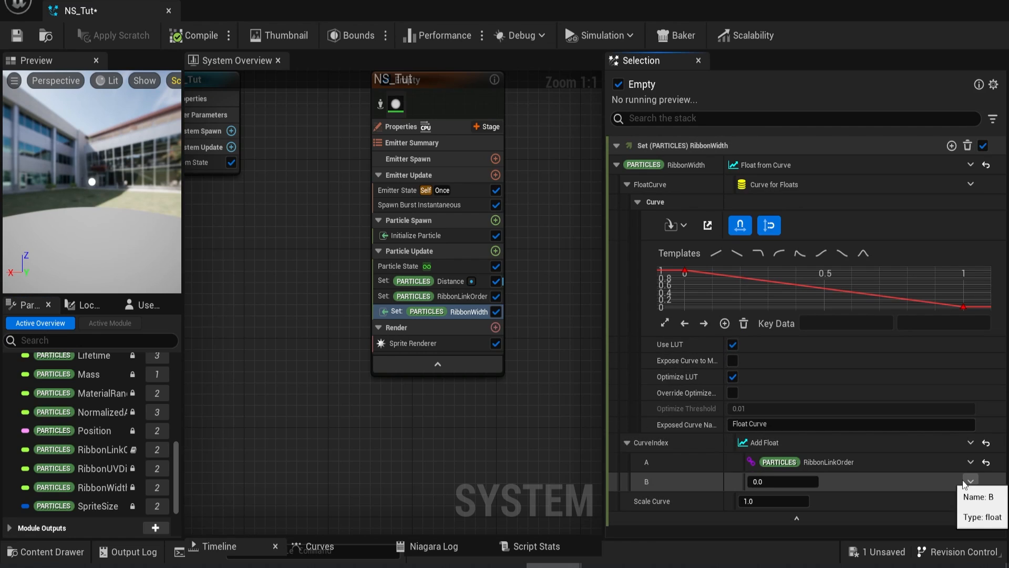
{"action": "left_click", "coordinate": [802, 520]}
- Set the CurveIndex's B input to a nested Add Float with Float from Curve on both its A and B
{"action": "left_click", "coordinate": [970, 384]}
{"action": "type", "text": "add"}
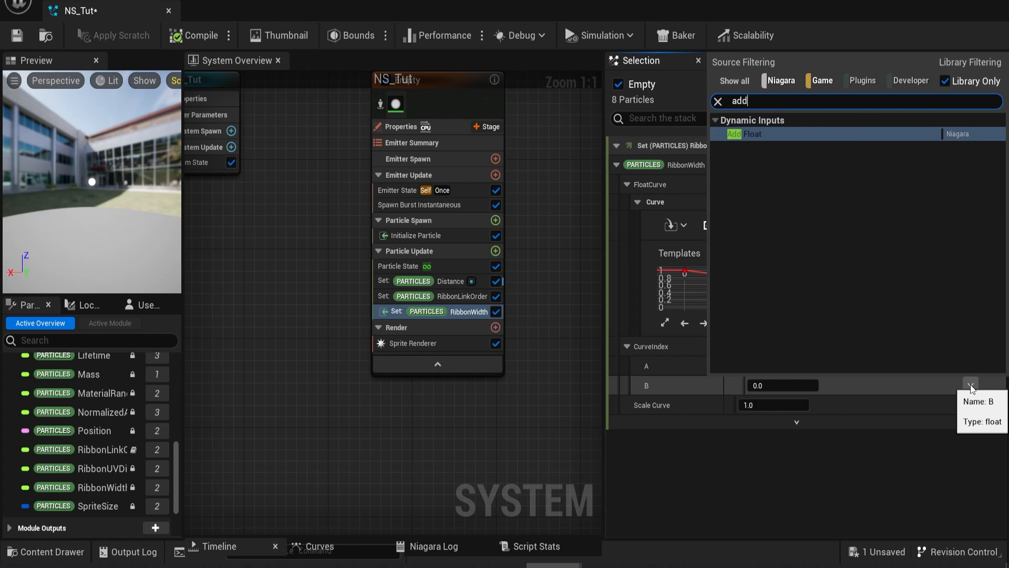
{"action": "key", "text": "Return"}
{"action": "left_click", "coordinate": [970, 405]}
{"action": "type", "text": "float"}
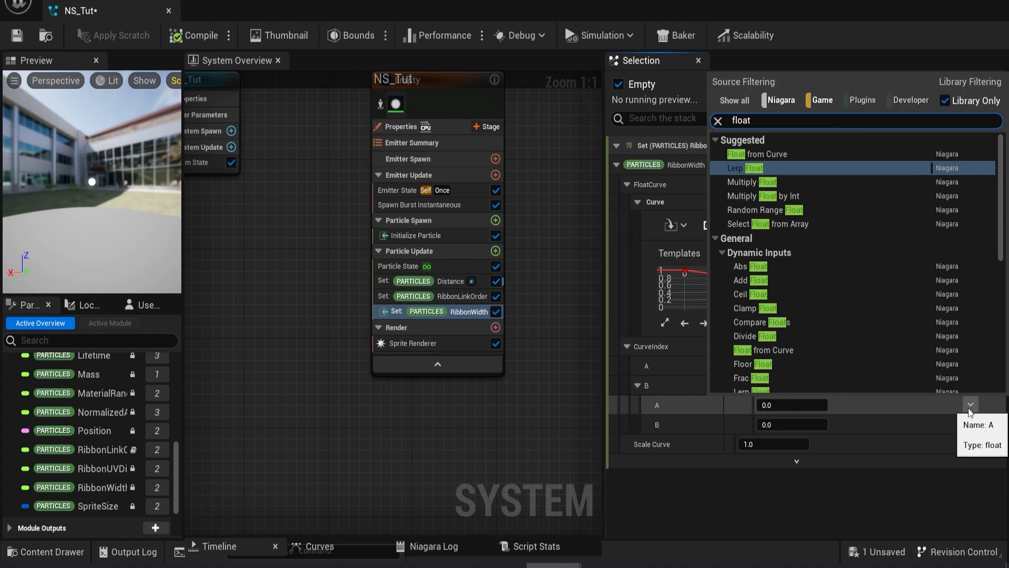
{"action": "key", "text": "Return"}
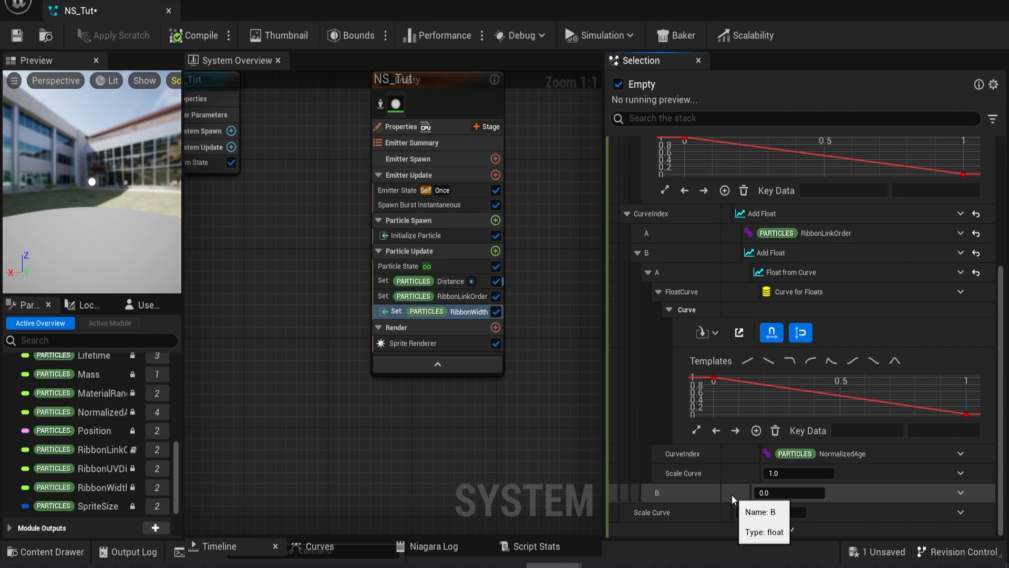
{"action": "left_click", "coordinate": [960, 492]}
{"action": "left_click", "coordinate": [759, 243]}
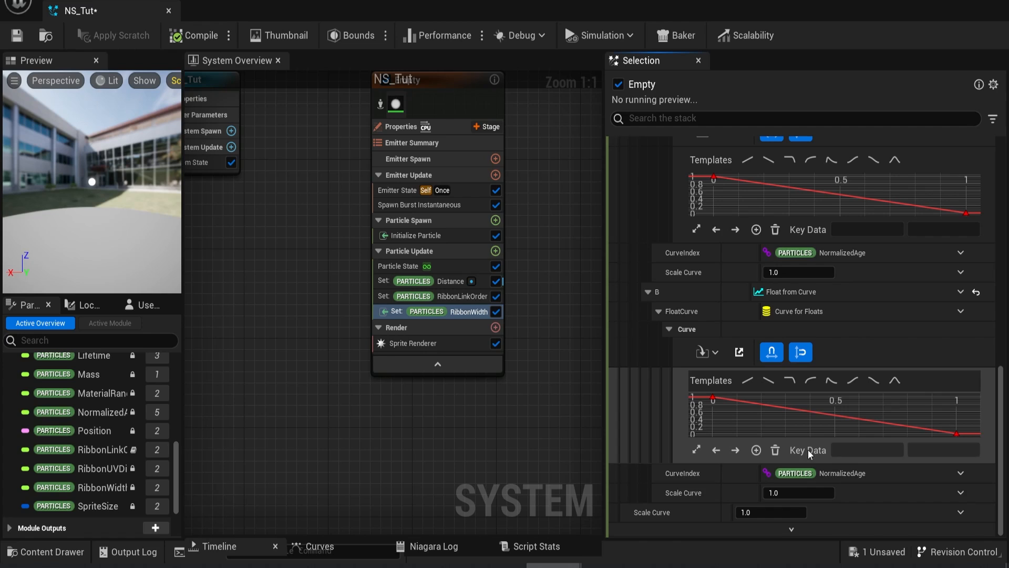
- Drive the nested B curve's CurveIndex with Divide Float, Particles Distance over 300.0, and set the outermost Scale Curve to 6.0
{"action": "left_click", "coordinate": [961, 474]}
{"action": "type", "text": "divi"}
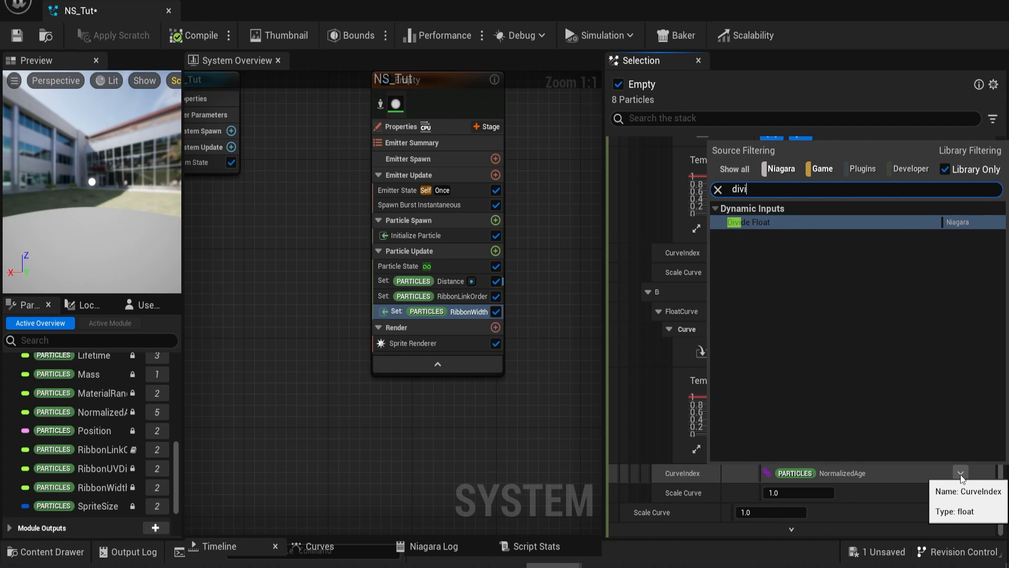
{"action": "key", "text": "Return"}
{"action": "scroll", "coordinate": [105, 436], "scroll_direction": "up", "scroll_amount": 3}
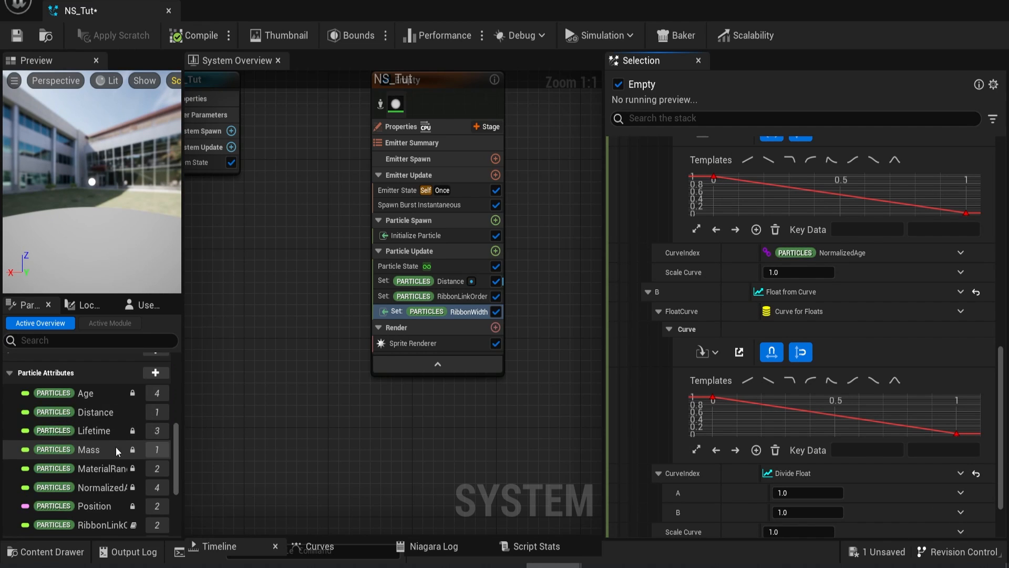
{"action": "left_click_drag", "start_coordinate": [96, 412], "coordinate": [800, 494]}
{"action": "left_click", "coordinate": [801, 512]}
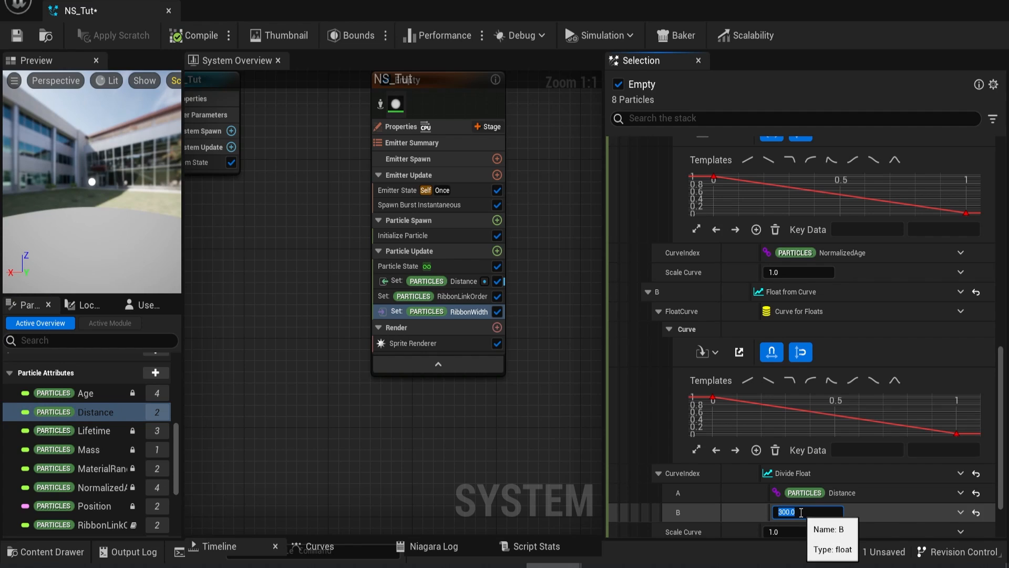
{"action": "scroll", "coordinate": [762, 505], "scroll_direction": "down", "scroll_amount": 1}
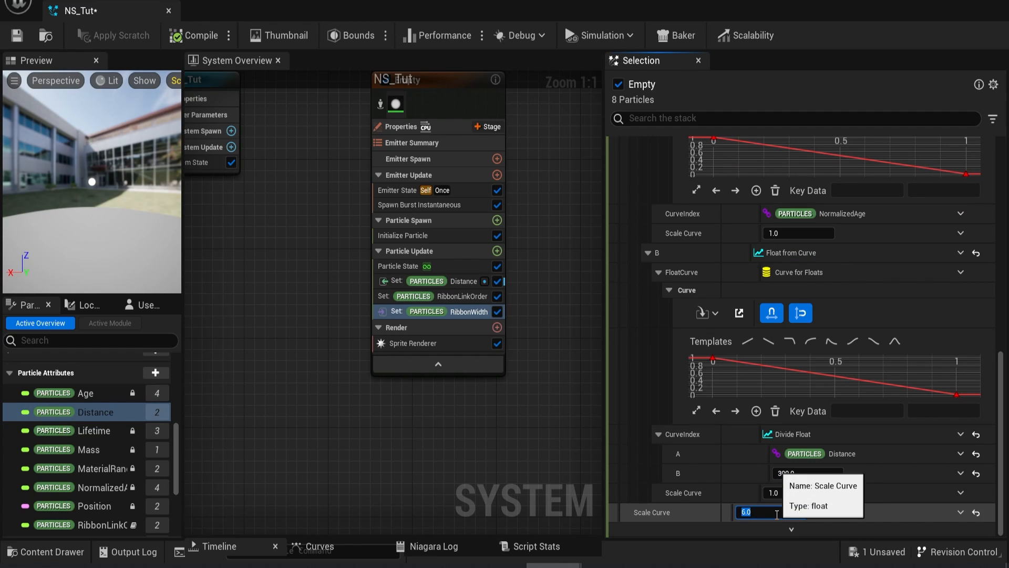
- Add a key at time 0.7 to the main RibbonWidth curve, smooth the tangents of all keys, and raise the new key
{"action": "scroll", "coordinate": [678, 321], "scroll_direction": "up", "scroll_amount": 8}
{"action": "key", "text": "f"}
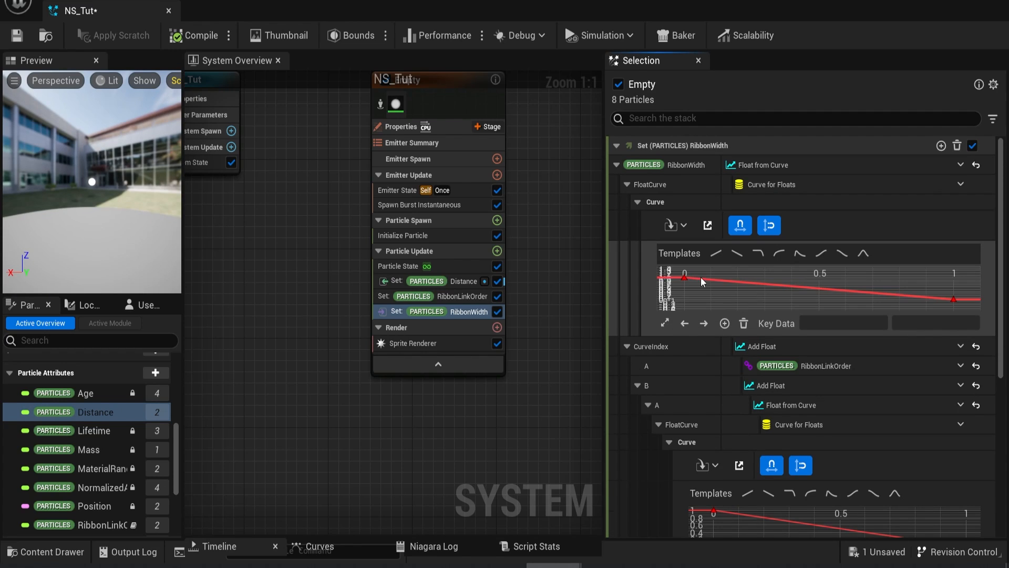
{"action": "key", "text": "ctrl+a"}
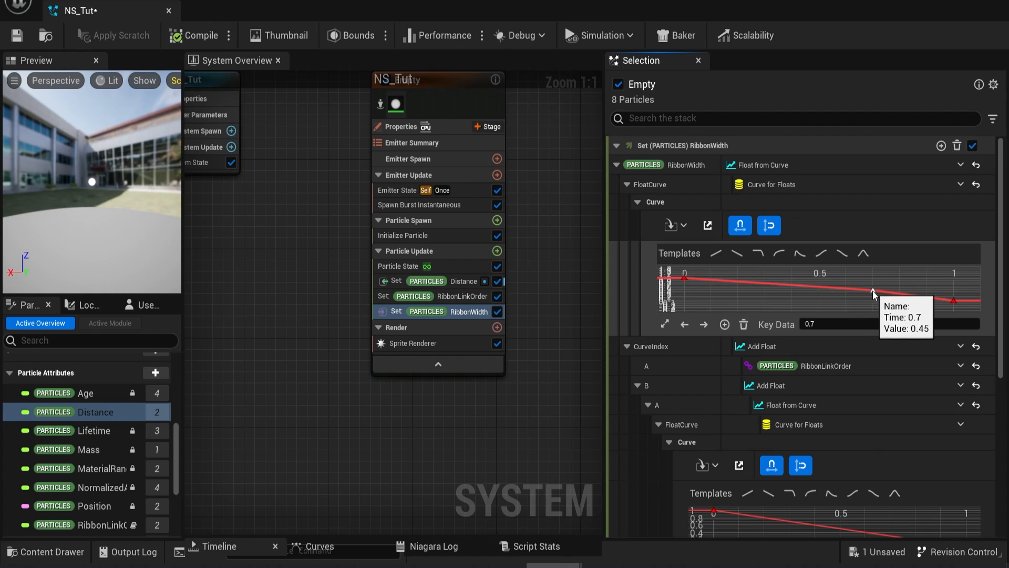
{"action": "right_click", "coordinate": [873, 292]}
{"action": "left_click", "coordinate": [705, 345]}
{"action": "left_click", "coordinate": [873, 278]}
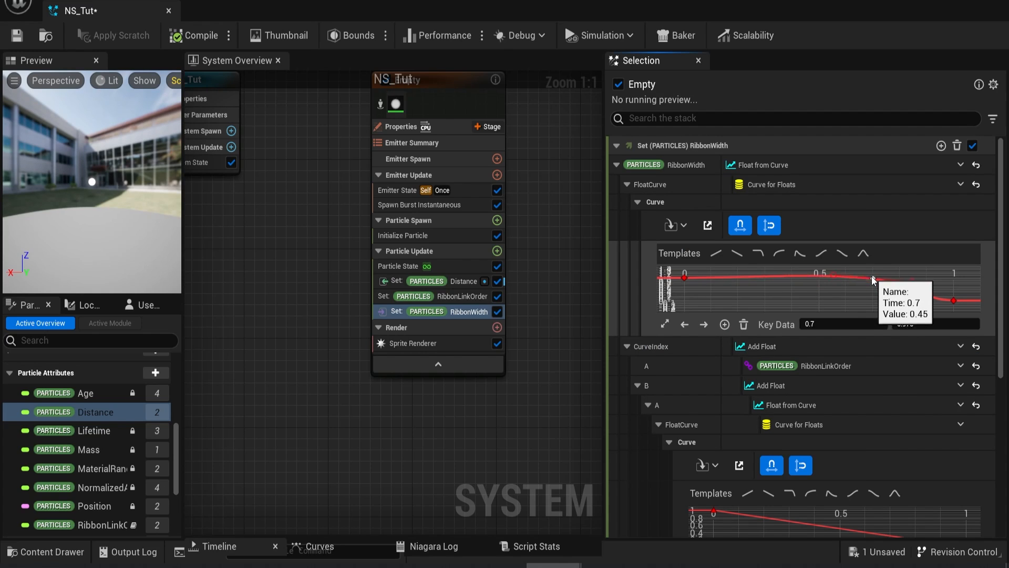
- Flatten the main RibbonWidth curve before its last key, set the nested A curve's 0.2 key to 0.0, and bend its first tangent downward
{"action": "left_click", "coordinate": [954, 306]}
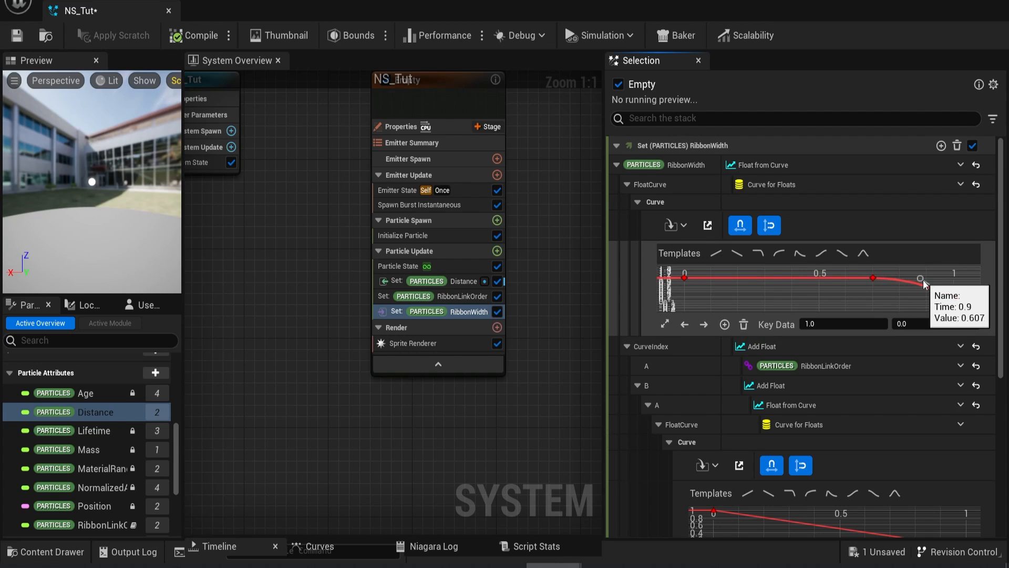
{"action": "scroll", "coordinate": [841, 336], "scroll_direction": "down", "scroll_amount": 4}
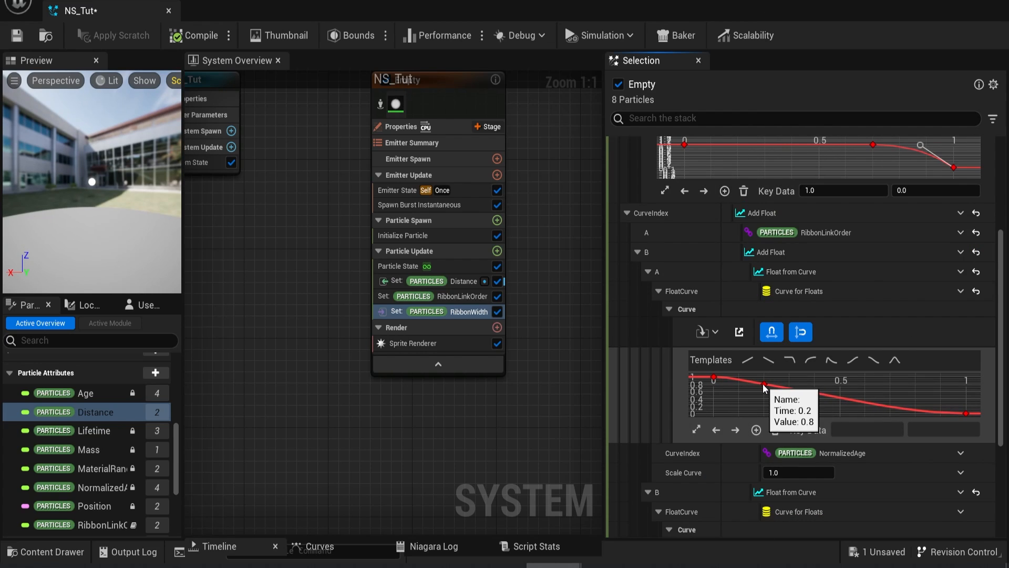
{"action": "left_click_drag", "start_coordinate": [764, 384], "coordinate": [765, 409]}
{"action": "left_click", "coordinate": [714, 377]}
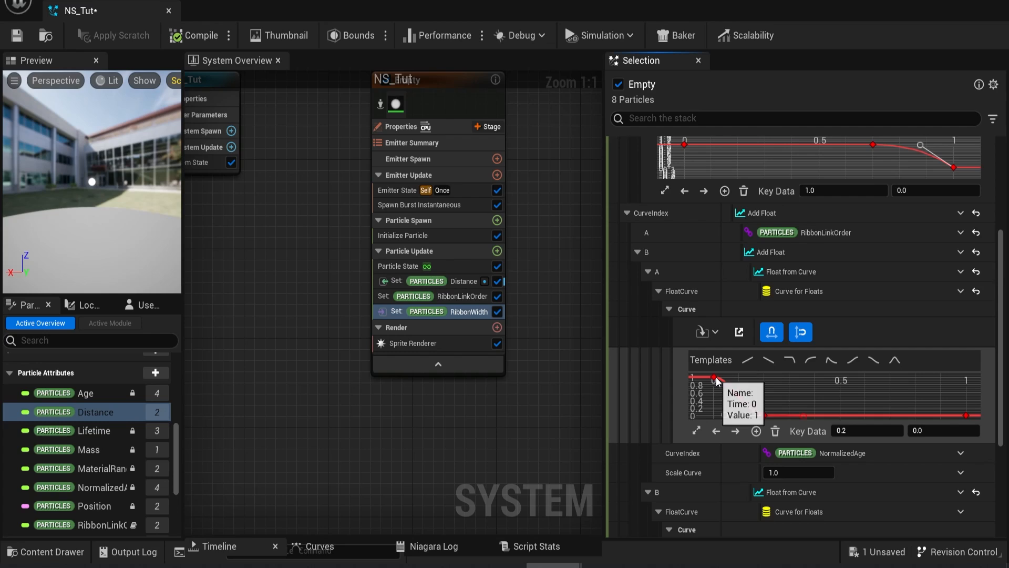
{"action": "left_click_drag", "start_coordinate": [735, 377], "coordinate": [746, 395]}
- Shape the nested B curve to rise after about 0.7, with its key at time 1.0 set to 1.0, and save NS_Tut
{"action": "scroll", "coordinate": [688, 399], "scroll_direction": "down", "scroll_amount": 5}
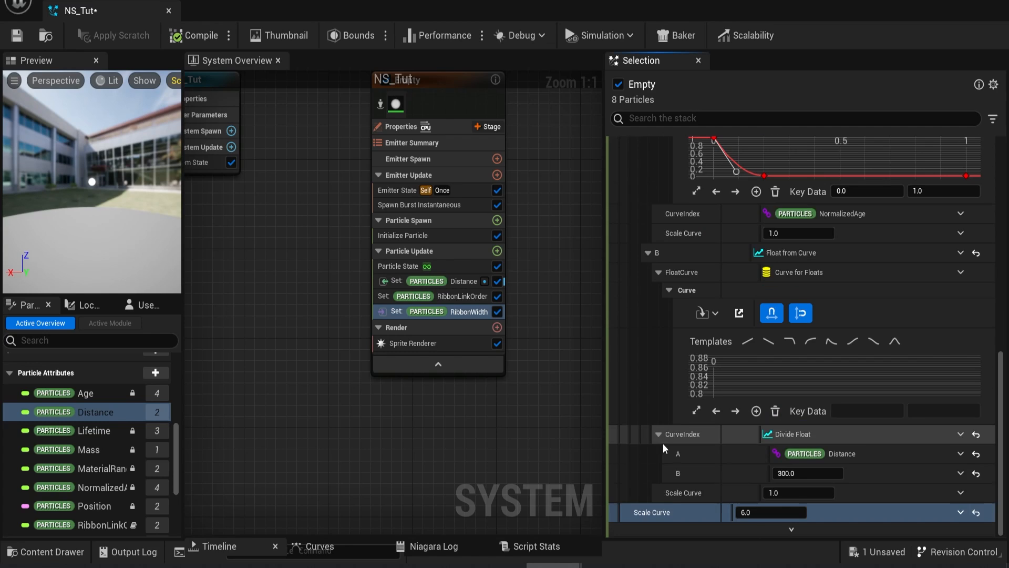
{"action": "left_click", "coordinate": [932, 411]}
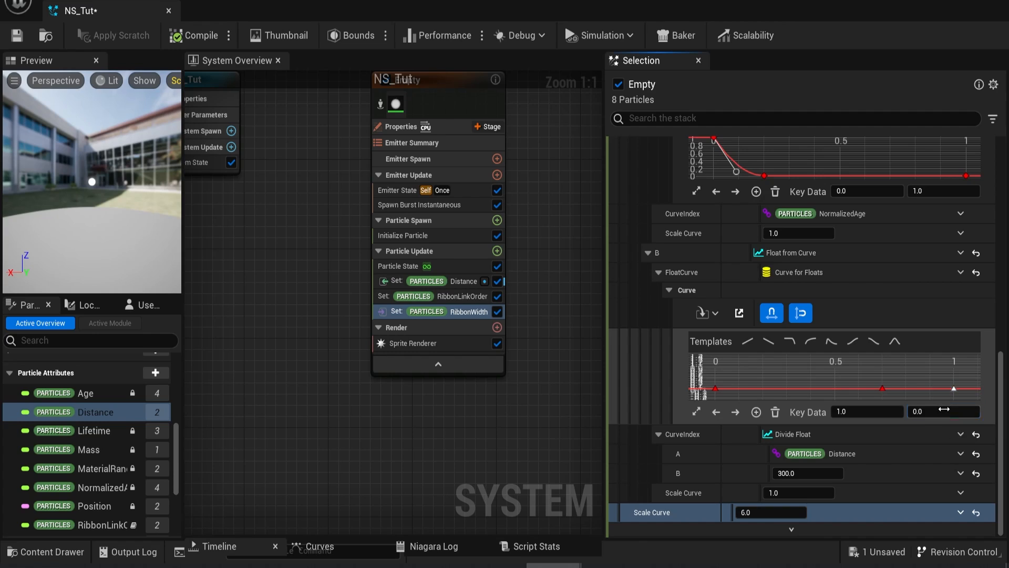
{"action": "left_click", "coordinate": [678, 453]}
{"action": "key", "text": "ctrl+s"}
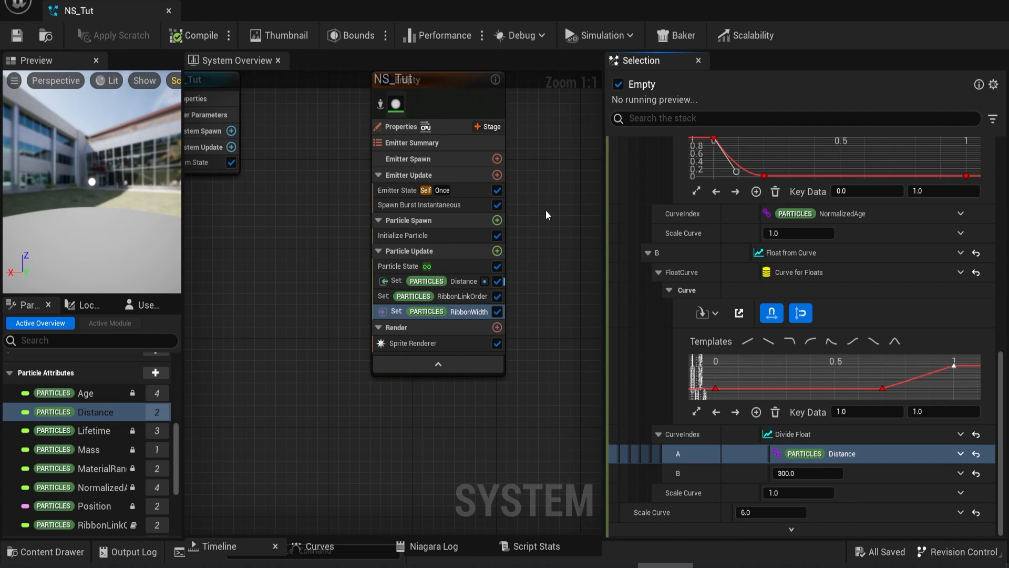
- Add a Shape Location module to Particle Spawn and set its Shape Primitive to Ring / Disc
{"action": "left_click", "coordinate": [496, 221]}
{"action": "type", "text": "shape"}
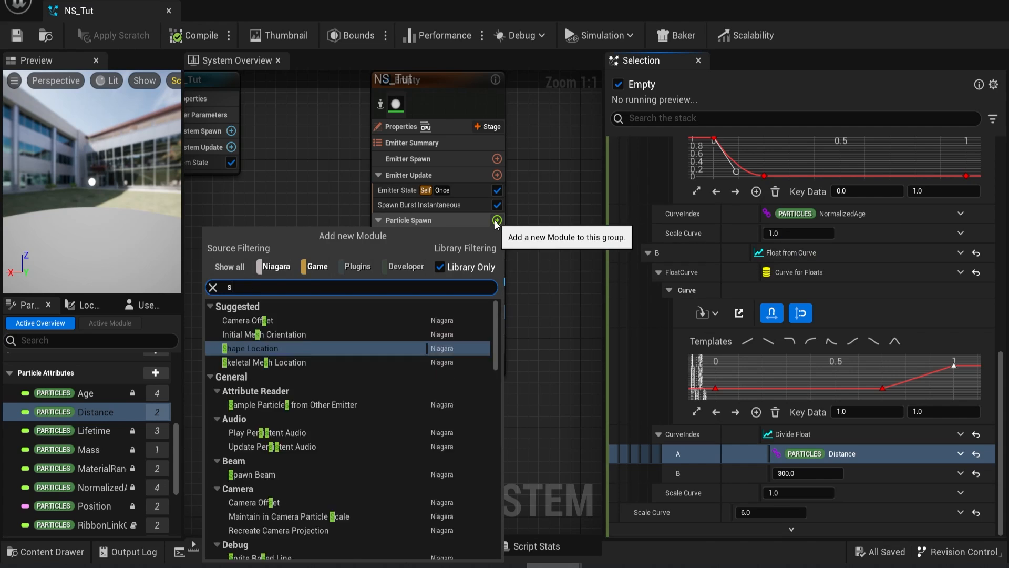
{"action": "key", "text": "Return"}
{"action": "left_click", "coordinate": [764, 199]}
{"action": "left_click", "coordinate": [746, 354]}
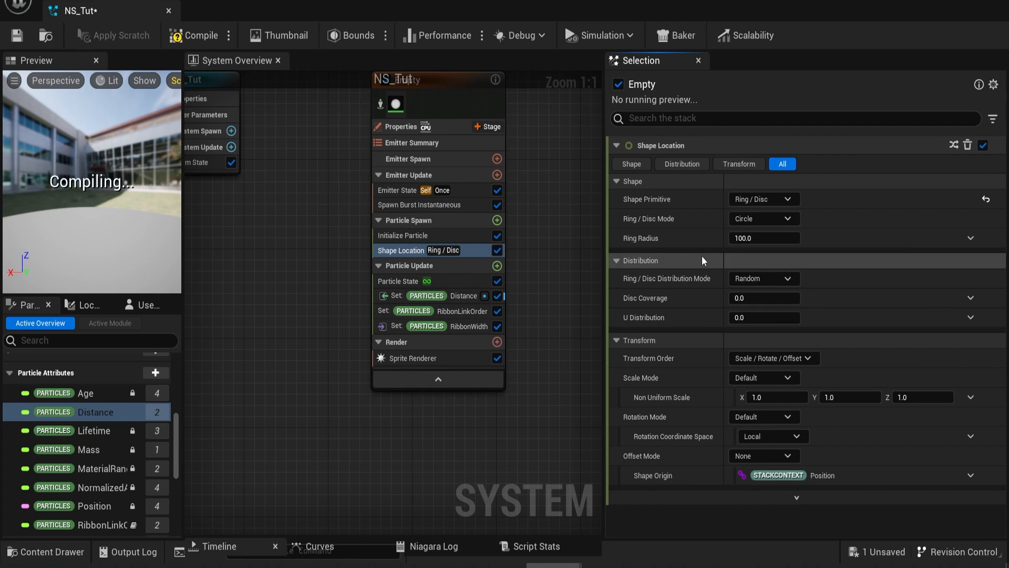
- Set the Shape Location's Ring Radius to 50.0 and its U Distribution to 1.0
{"action": "left_click", "coordinate": [771, 241]}
{"action": "type", "text": "50"}
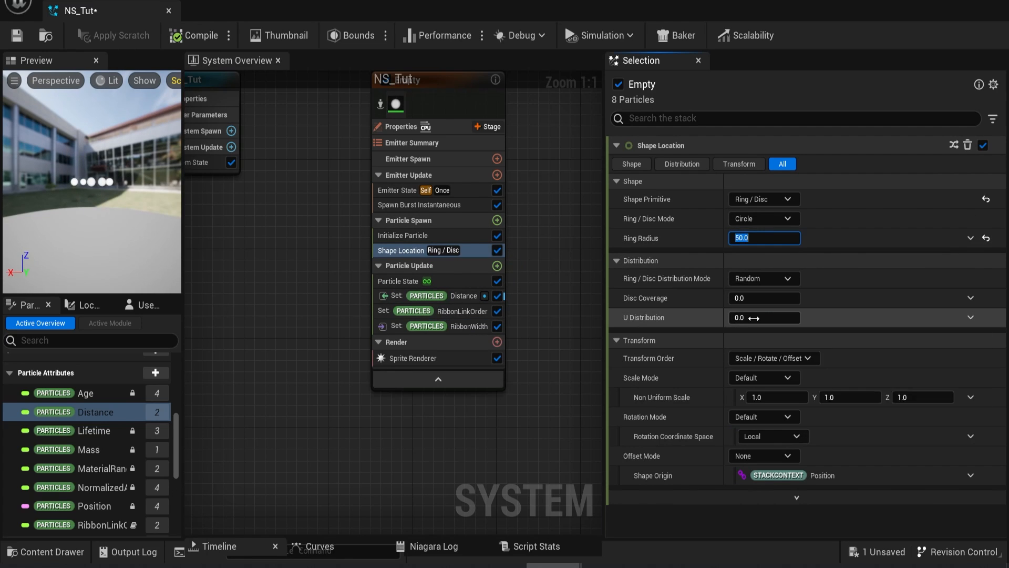
{"action": "left_click", "coordinate": [736, 318]}
{"action": "type", "text": "1"}
{"action": "key", "text": "Return"}
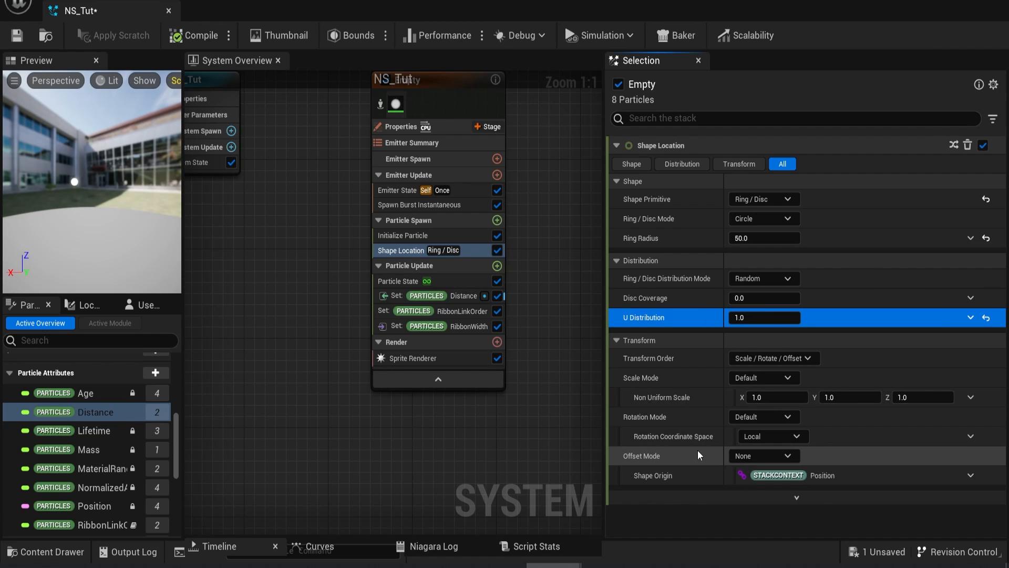
- Set the Rotation Mode to Axis Angle, with User ImpactNormal as the Rotation Axis and Random Range Float as the Rotation Angle
{"action": "left_click", "coordinate": [763, 416]}
{"action": "left_click", "coordinate": [747, 447]}
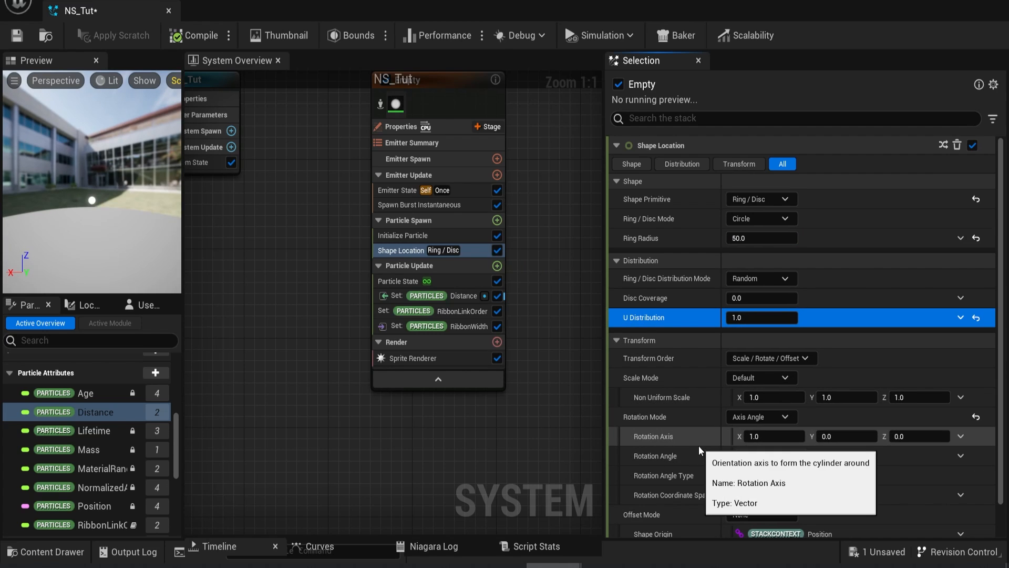
{"action": "scroll", "coordinate": [89, 420], "scroll_direction": "up", "scroll_amount": 5}
{"action": "left_click_drag", "start_coordinate": [90, 403], "coordinate": [699, 437]}
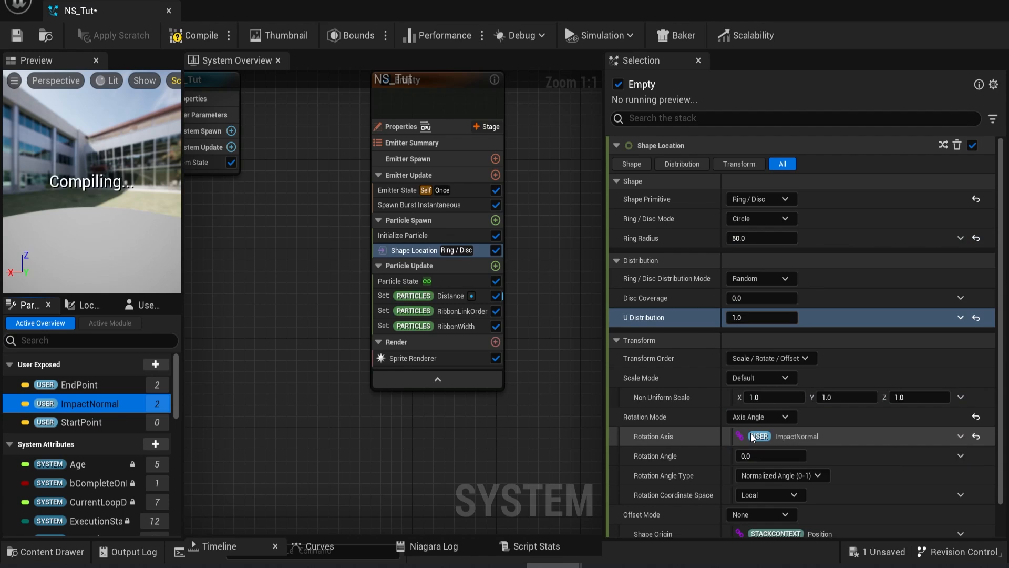
{"action": "left_click", "coordinate": [960, 455]}
{"action": "type", "text": "rand"}
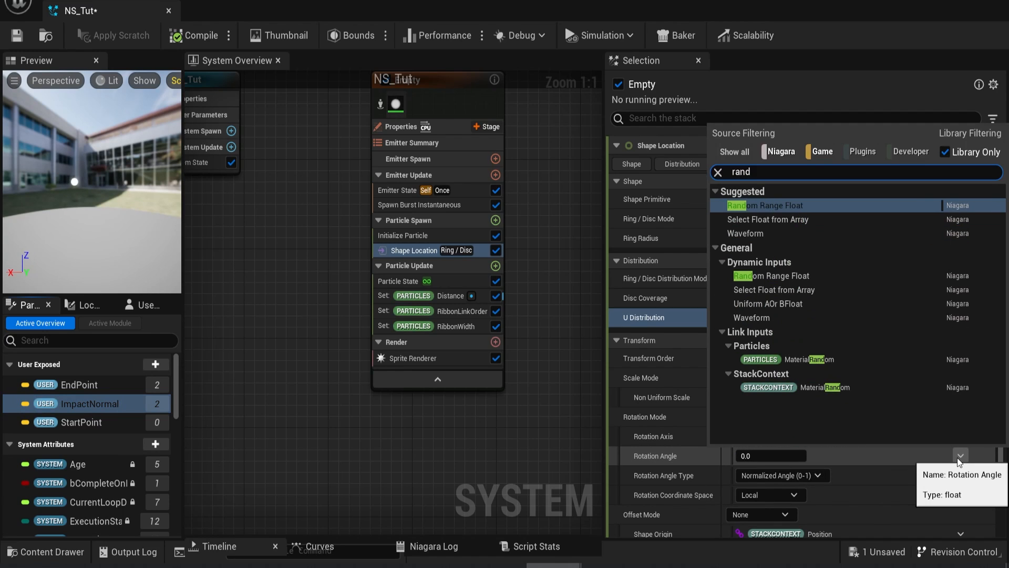
{"action": "key", "text": "Return"}
- Link the Shape Location's Shape Origin to the User EndPoint parameter
{"action": "scroll", "coordinate": [666, 490], "scroll_direction": "down", "scroll_amount": 3}
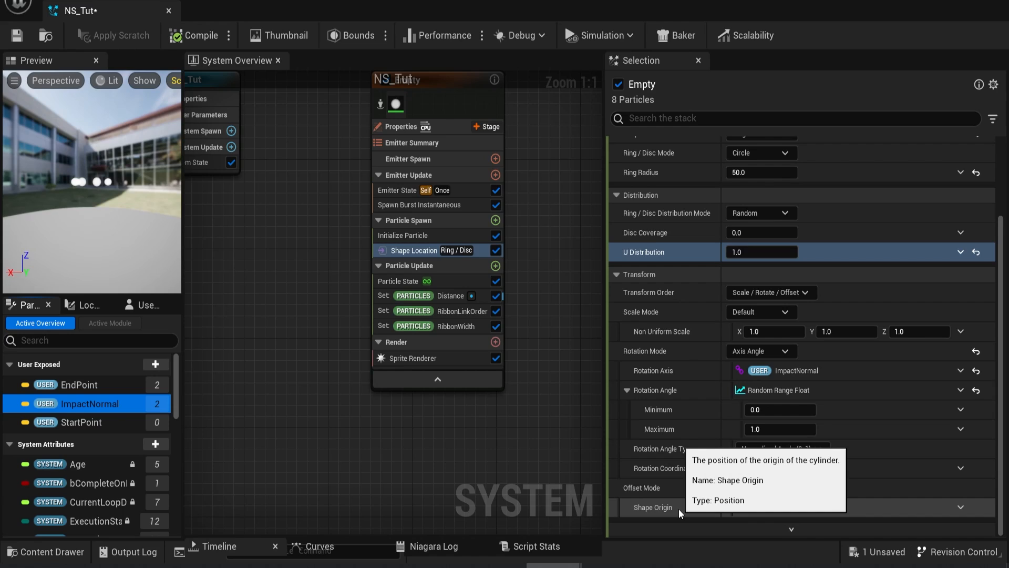
{"action": "left_click_drag", "start_coordinate": [84, 389], "coordinate": [810, 507]}
{"action": "scroll", "coordinate": [682, 495], "scroll_direction": "down", "scroll_amount": 3}
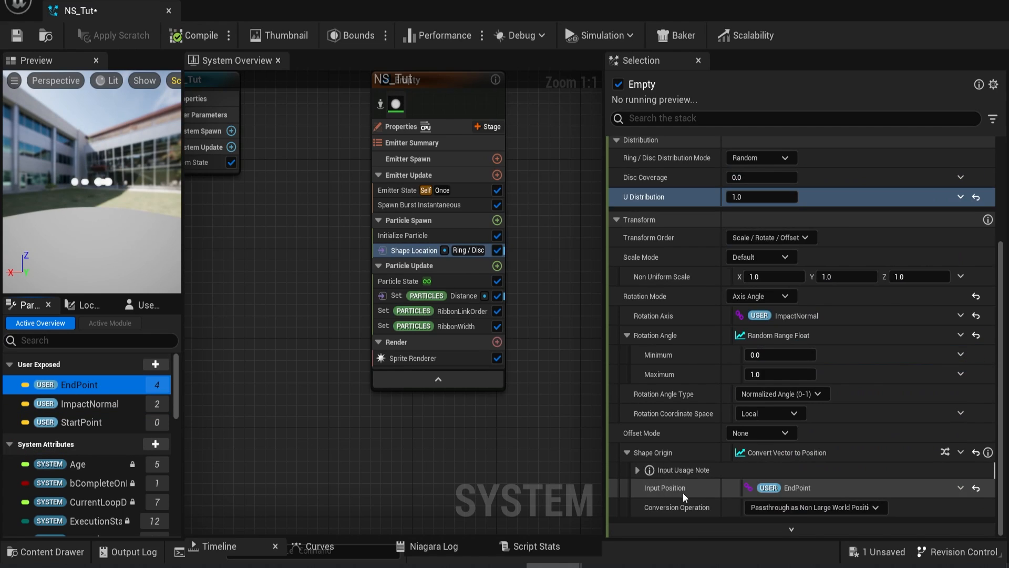
- Set Particles Position in Particle Update with a new scratch dynamic input, and remove the Default pin from its Map Get node
{"action": "left_click_drag", "start_coordinate": [95, 505], "coordinate": [440, 332]}
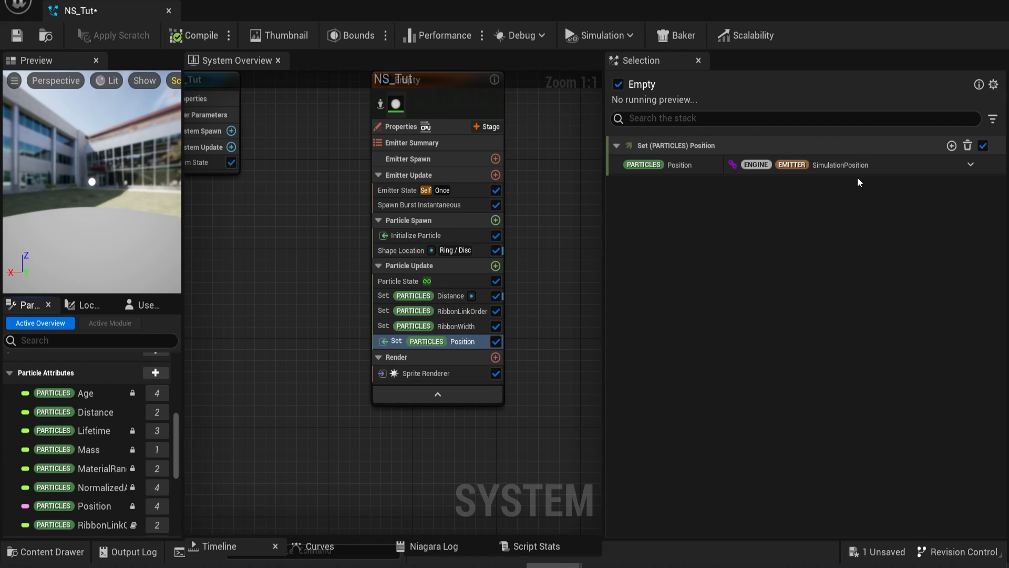
{"action": "left_click", "coordinate": [970, 165]}
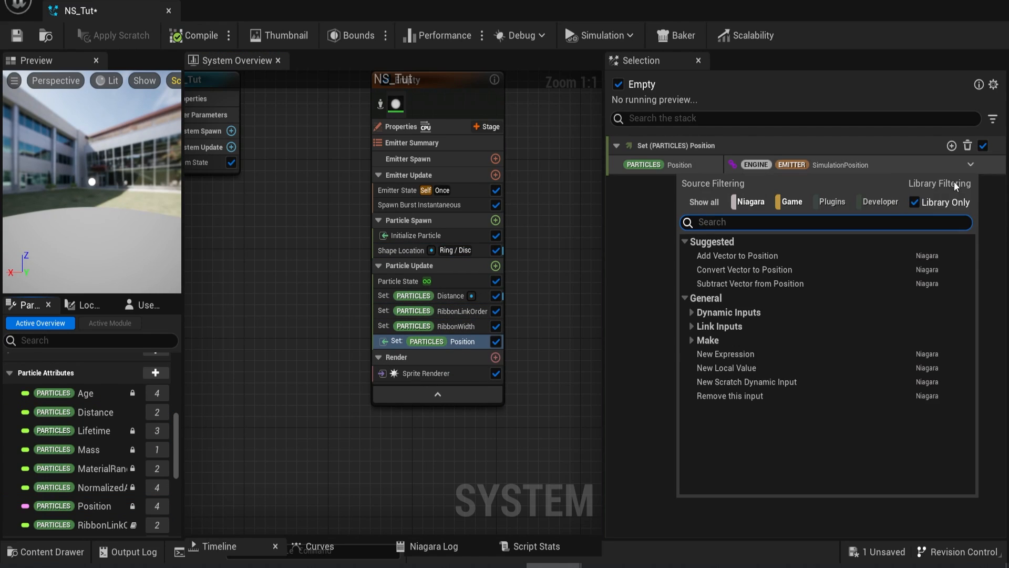
{"action": "key", "text": "Escape"}
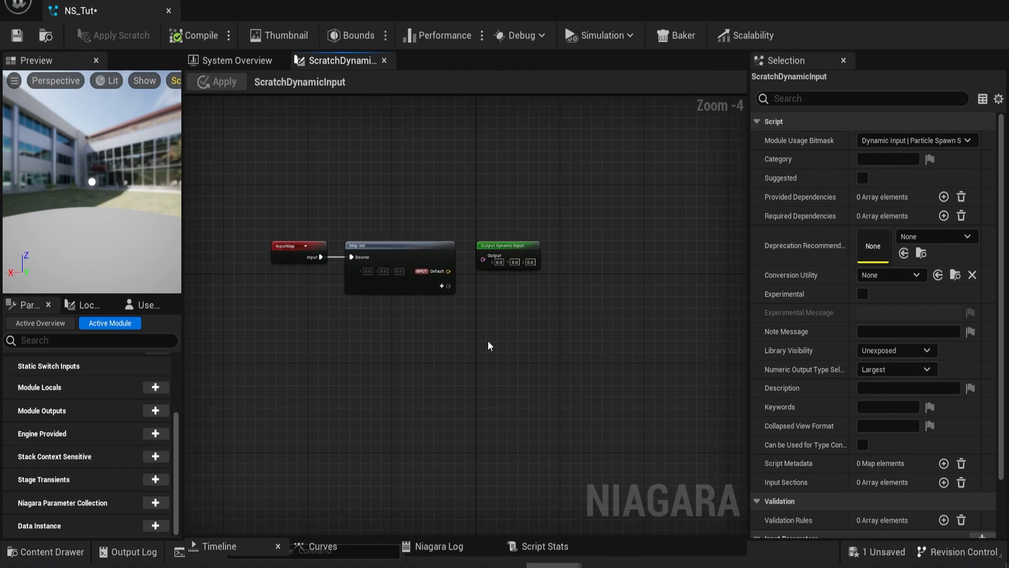
{"action": "right_click", "coordinate": [501, 218]}
{"action": "left_click", "coordinate": [541, 294]}
{"action": "left_click", "coordinate": [364, 219]}
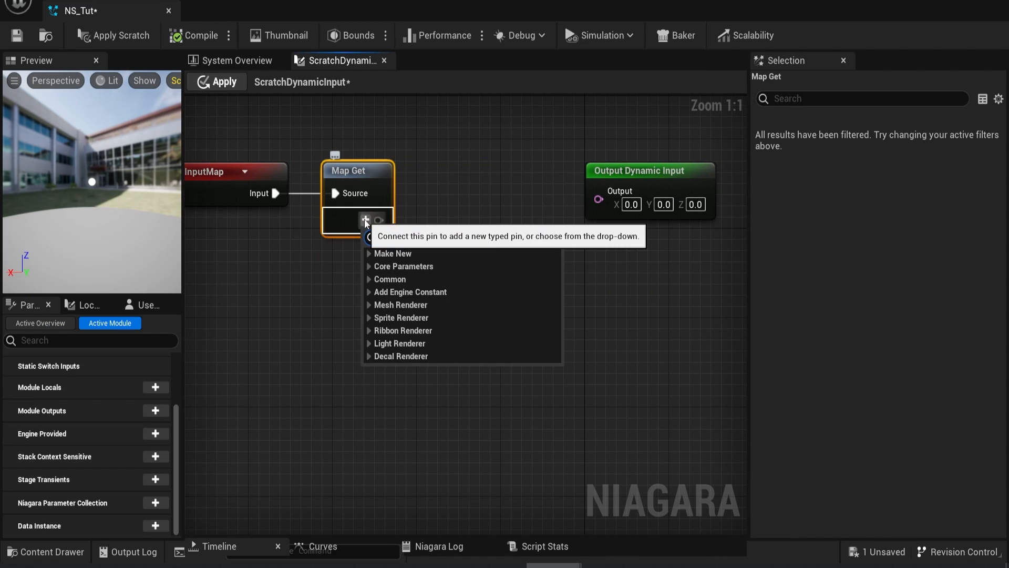
{"action": "left_click", "coordinate": [326, 313]}
{"action": "scroll", "coordinate": [111, 386], "scroll_direction": "up", "scroll_amount": 3}
{"action": "left_click", "coordinate": [79, 306]}
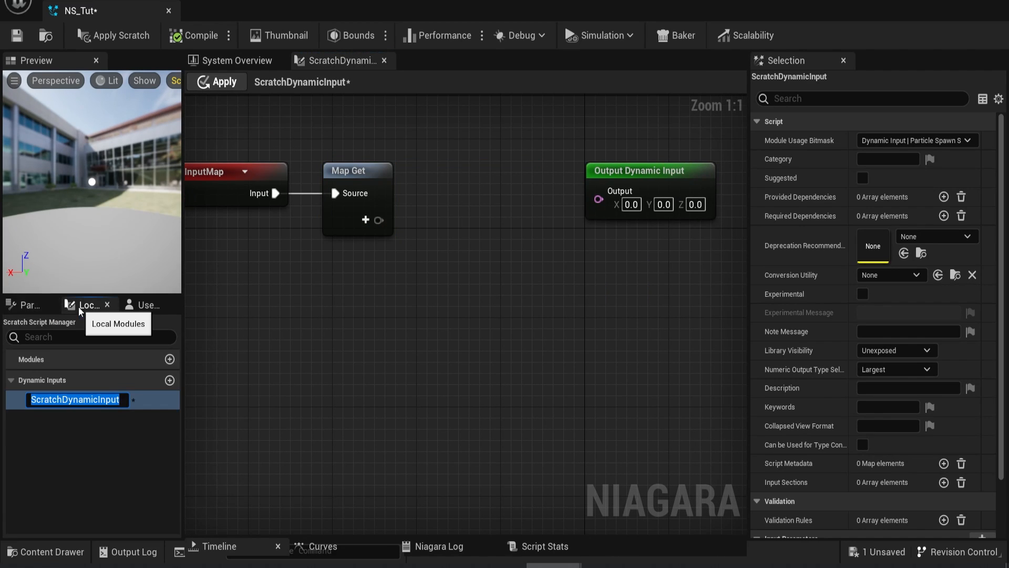
{"action": "left_click", "coordinate": [26, 304]}
{"action": "left_click", "coordinate": [82, 305]}
{"action": "left_click", "coordinate": [138, 304]}
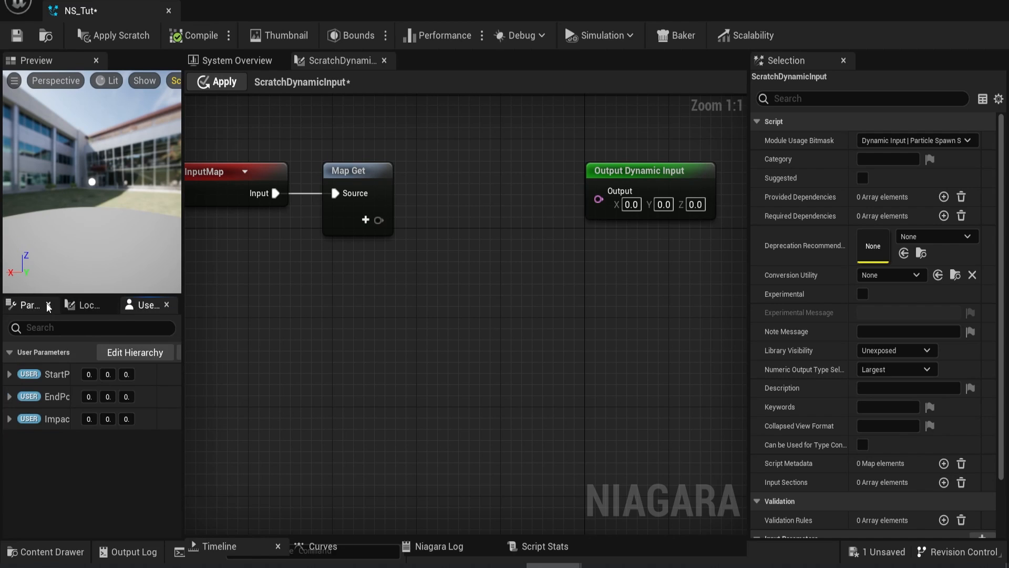
{"action": "left_click", "coordinate": [26, 305]}
- Add Particles Position, Particles ID and Engine Emitter NumParticles as pins on the Map Get node
{"action": "left_click", "coordinate": [365, 219]}
{"action": "type", "text": "positio"}
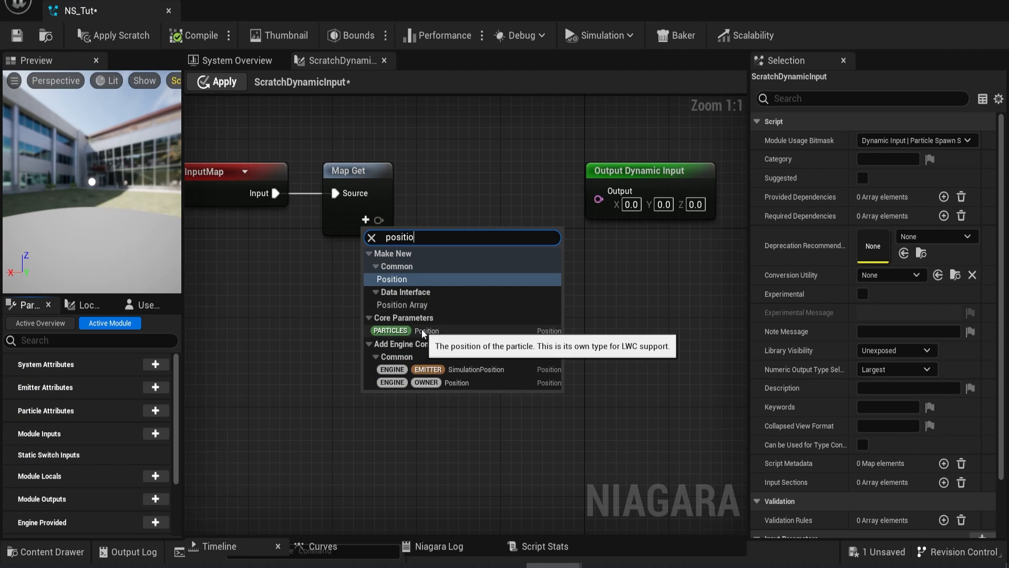
{"action": "left_click", "coordinate": [421, 329]}
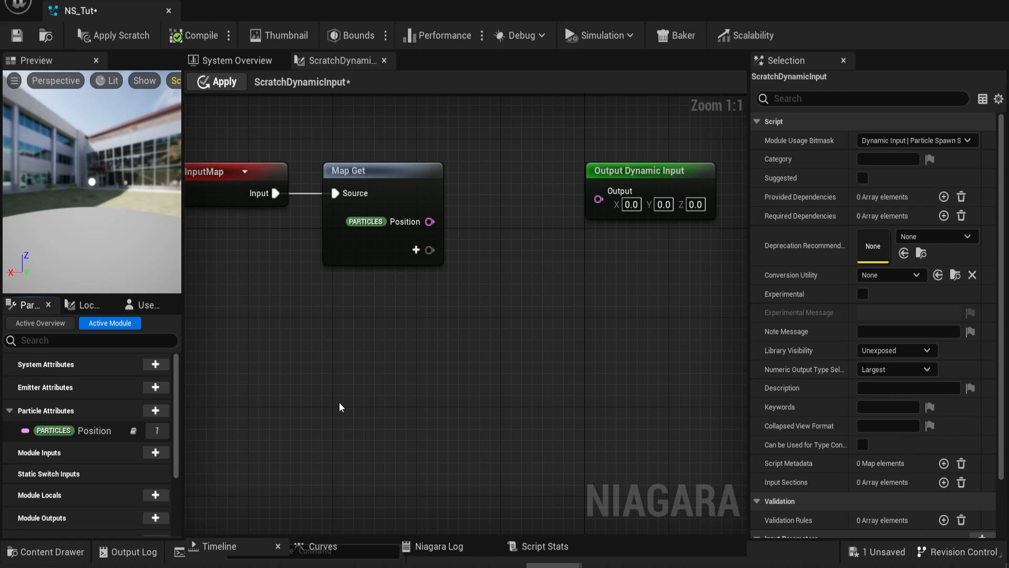
{"action": "left_click", "coordinate": [416, 249]}
{"action": "type", "text": "id"}
{"action": "left_click", "coordinate": [436, 400]}
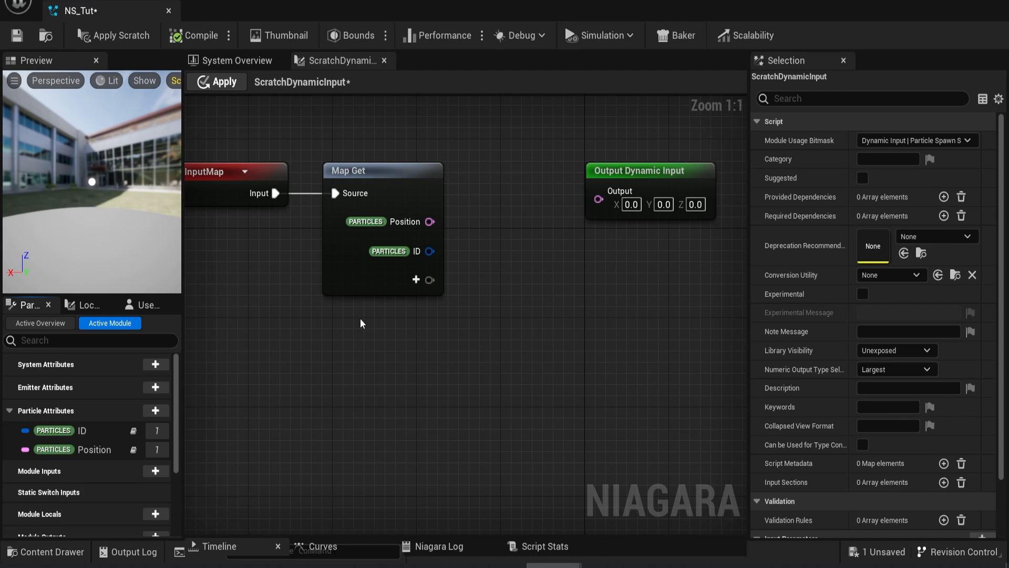
{"action": "left_click", "coordinate": [418, 283]}
{"action": "type", "text": "num"}
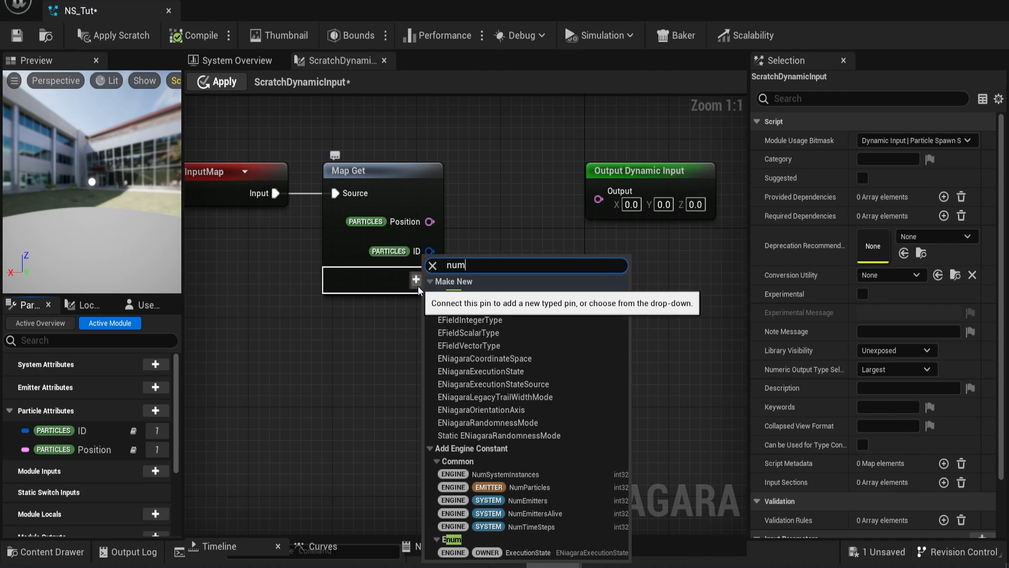
{"action": "left_click", "coordinate": [514, 342]}
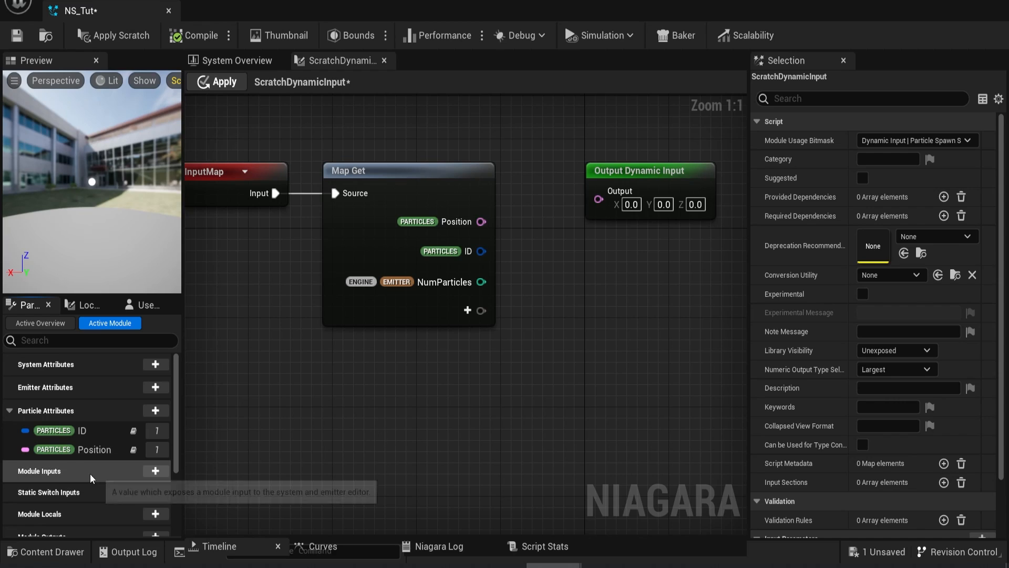
- Create a module input of type Position named End
{"action": "left_click", "coordinate": [155, 471]}
{"action": "left_click", "coordinate": [155, 504]}
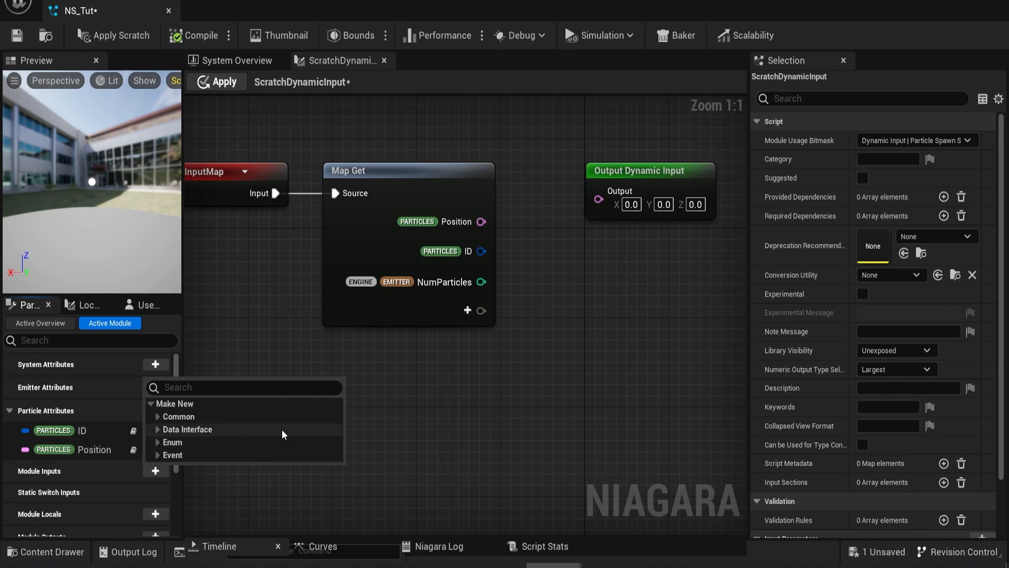
{"action": "type", "text": "posi"}
{"action": "key", "text": "Return"}
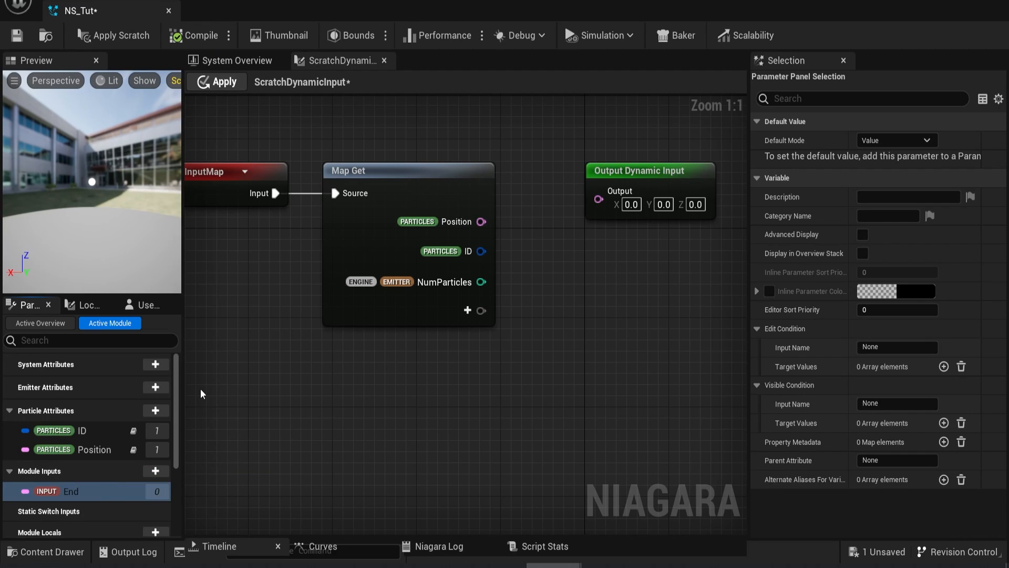
- Create two float module inputs named LerpCurve and Shape
{"action": "left_click", "coordinate": [151, 471]}
{"action": "type", "text": "float"}
{"action": "key", "text": "Return"}
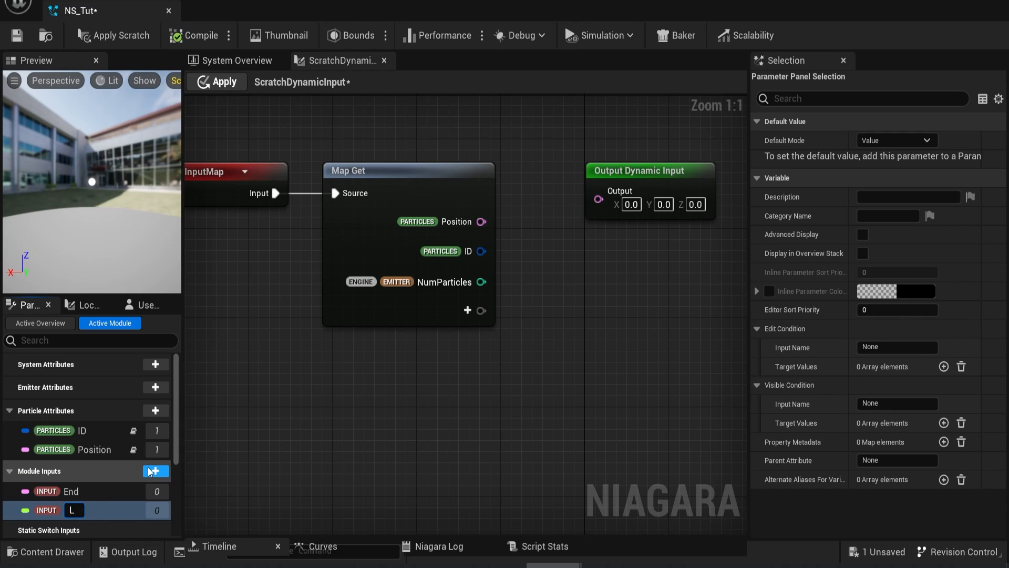
{"action": "left_click", "coordinate": [159, 473]}
{"action": "type", "text": "float"}
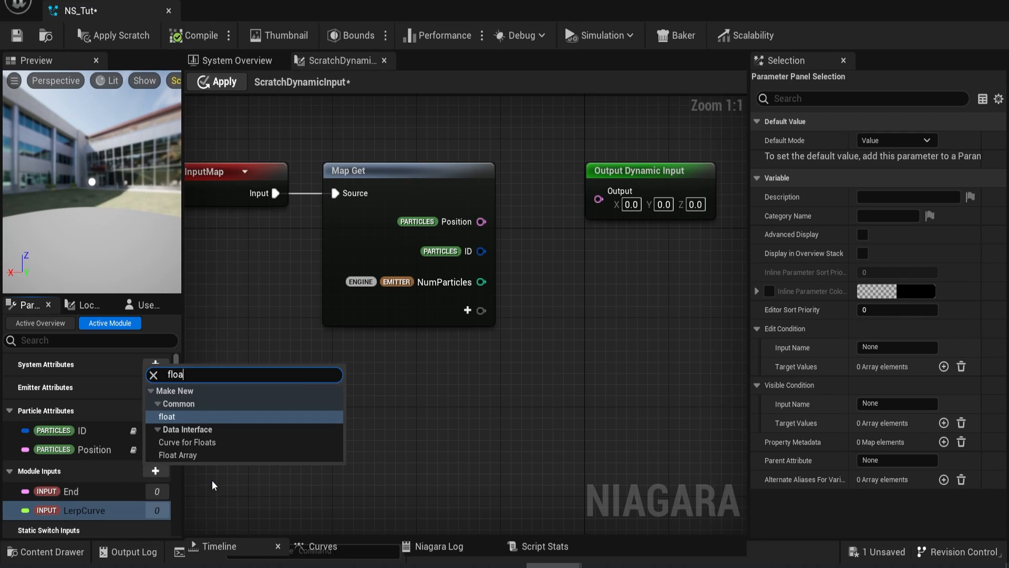
{"action": "key", "text": "Return"}
{"action": "type", "text": "Shape"}
{"action": "key", "text": "Return"}
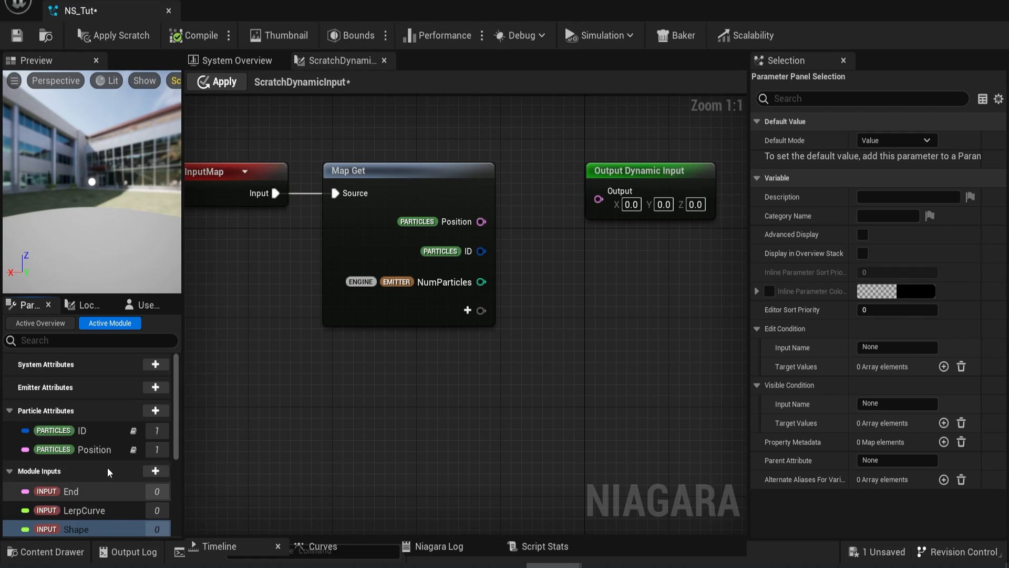
- Add the End, LerpCurve and Shape module inputs as pins on the Map Get node
{"action": "scroll", "coordinate": [107, 467], "scroll_direction": "down", "scroll_amount": 2}
{"action": "left_click_drag", "start_coordinate": [71, 424], "coordinate": [396, 340]}
{"action": "left_click_drag", "start_coordinate": [517, 313], "coordinate": [494, 218]}
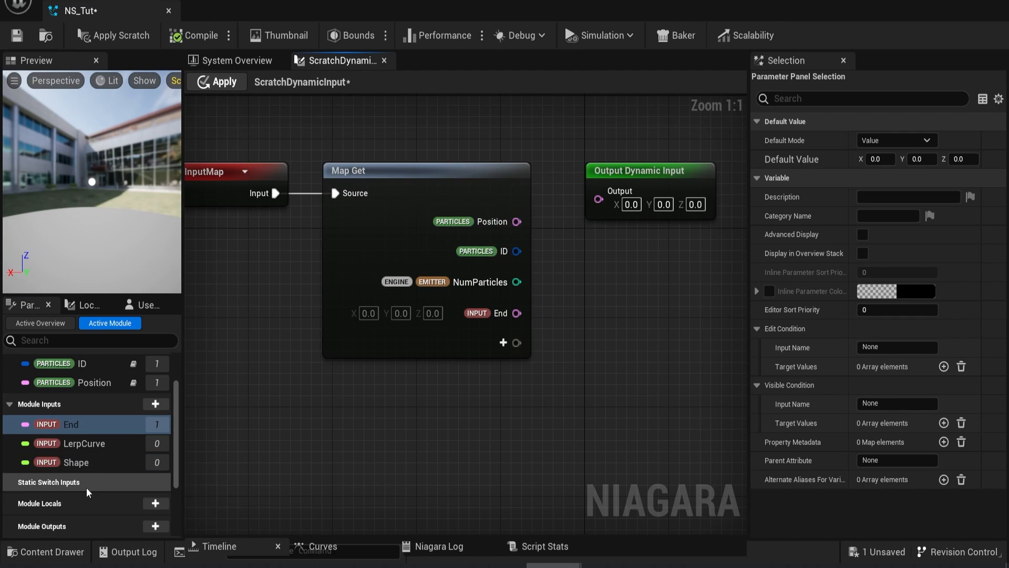
{"action": "left_click_drag", "start_coordinate": [84, 443], "coordinate": [452, 337]}
{"action": "left_click_drag", "start_coordinate": [76, 466], "coordinate": [447, 362]}
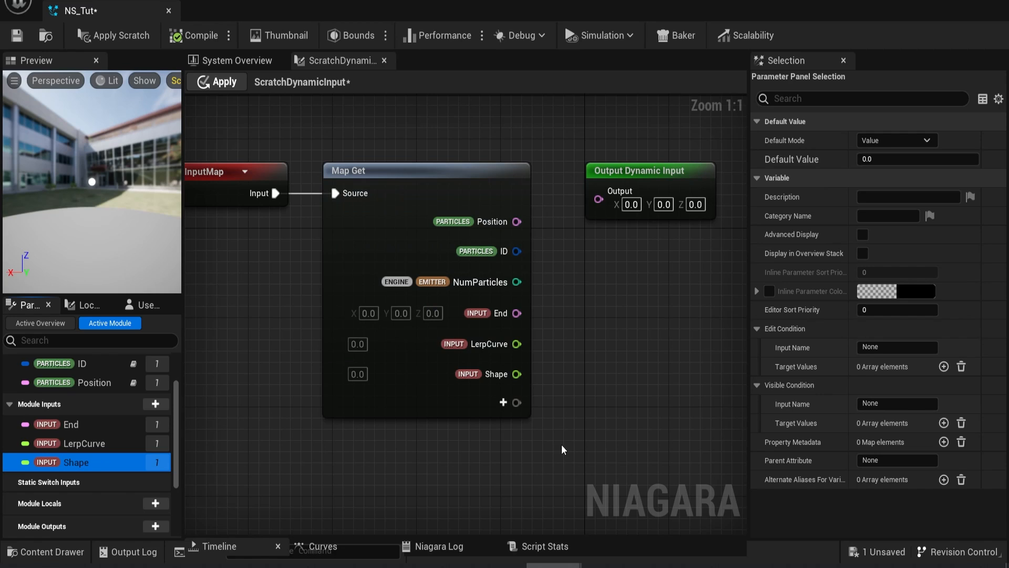
- Move the Output Dynamic Input node well away from Map Get to make room for more nodes
{"action": "right_click_drag", "start_coordinate": [573, 289], "coordinate": [336, 290]}
{"action": "left_click_drag", "start_coordinate": [417, 166], "coordinate": [638, 183]}
{"action": "scroll", "coordinate": [646, 226], "scroll_direction": "down", "scroll_amount": 4}
{"action": "right_click_drag", "start_coordinate": [610, 220], "coordinate": [401, 236]}
{"action": "left_click_drag", "start_coordinate": [445, 231], "coordinate": [719, 231]}
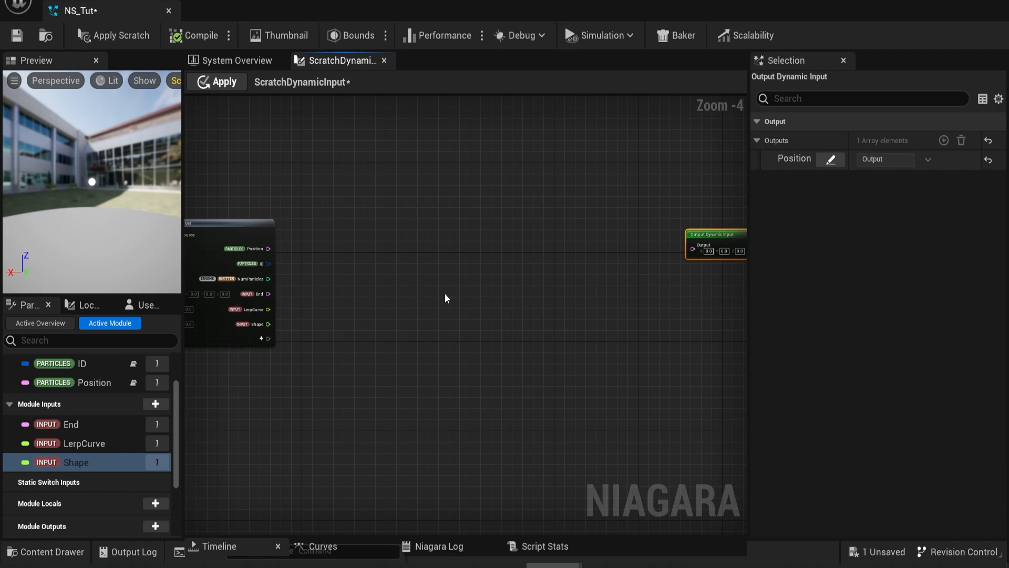
- Add a Simulation Position node to the scratch graph and place it below the Map Get node
{"action": "scroll", "coordinate": [294, 263], "scroll_direction": "up", "scroll_amount": 4}
{"action": "right_click_drag", "start_coordinate": [310, 279], "coordinate": [433, 263]}
{"action": "right_click", "coordinate": [351, 501]}
{"action": "type", "text": "simul"}
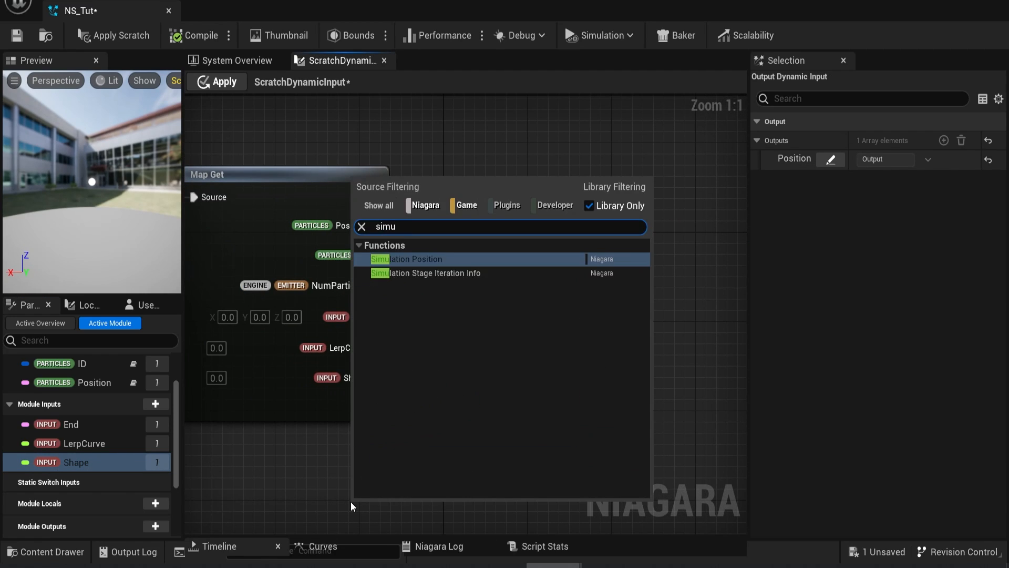
{"action": "key", "text": "Return"}
{"action": "left_click_drag", "start_coordinate": [377, 510], "coordinate": [282, 477]}
- Create a Subtract node from the End pin and connect Simulation Position to its B input
{"action": "right_click_drag", "start_coordinate": [463, 357], "coordinate": [481, 323]}
{"action": "left_click_drag", "start_coordinate": [393, 284], "coordinate": [476, 286]}
{"action": "type", "text": "sub"}
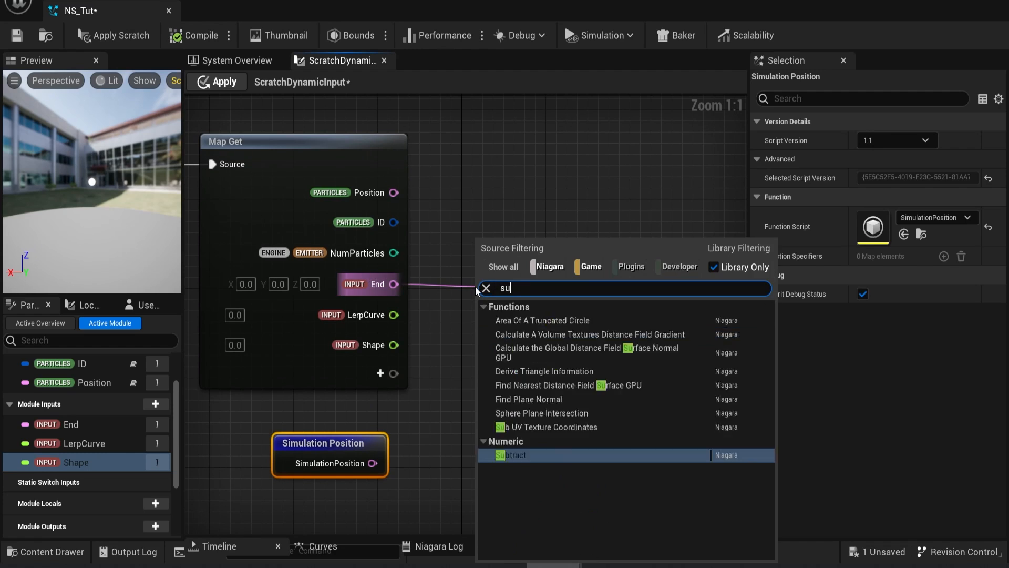
{"action": "key", "text": "Return"}
{"action": "left_click_drag", "start_coordinate": [372, 464], "coordinate": [496, 306]}
- Divide the Subtract result by the emitter's NumParticles using a Divide node
{"action": "left_click_drag", "start_coordinate": [565, 284], "coordinate": [607, 350]}
{"action": "type", "text": "divi"}
{"action": "key", "text": "Return"}
{"action": "left_click_drag", "start_coordinate": [395, 252], "coordinate": [655, 395]}
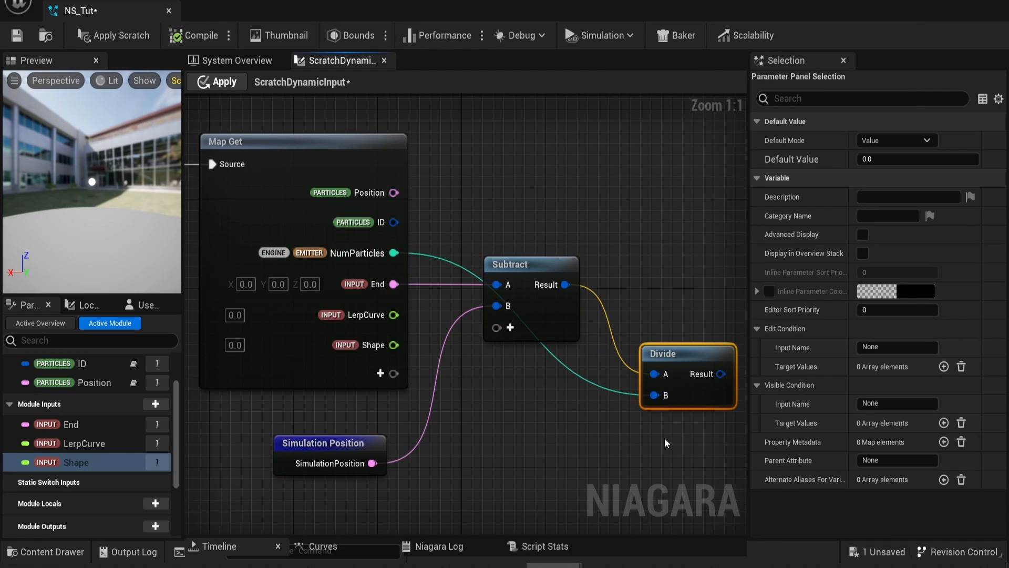
- Add a Multiply node that takes the Divide result as its A input
{"action": "right_click_drag", "start_coordinate": [664, 437], "coordinate": [360, 398]}
{"action": "left_click_drag", "start_coordinate": [416, 334], "coordinate": [538, 318]}
{"action": "type", "text": "mul"}
{"action": "left_click", "coordinate": [530, 264]}
- Break the particles' ID with a Break Niagara ID node and connect its Index to the Multiply node's B input
{"action": "right_click_drag", "start_coordinate": [311, 401], "coordinate": [500, 365]}
{"action": "left_click_drag", "start_coordinate": [279, 147], "coordinate": [439, 406]}
{"action": "type", "text": "bre"}
{"action": "key", "text": "Return"}
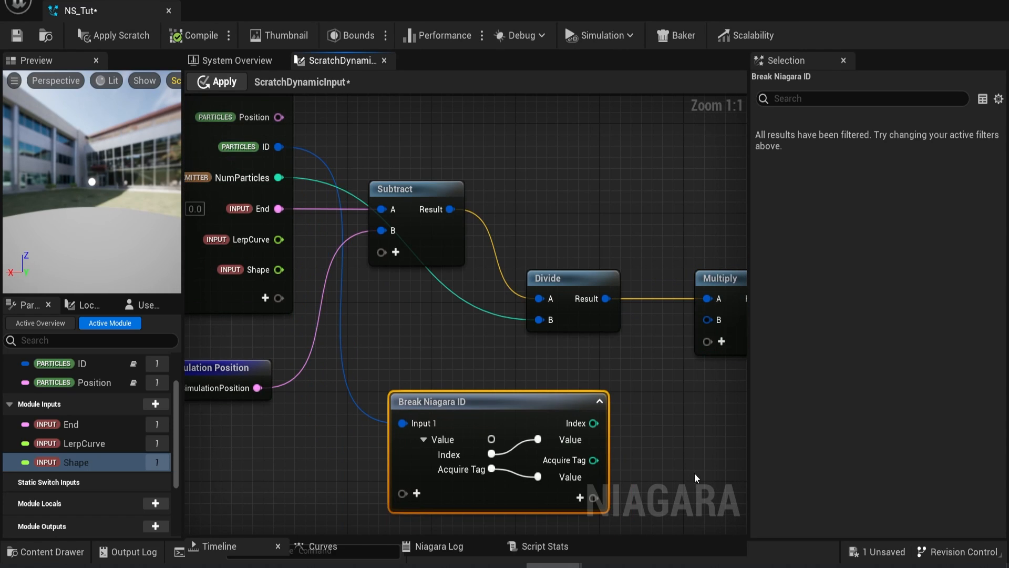
{"action": "right_click_drag", "start_coordinate": [653, 450], "coordinate": [513, 430]}
{"action": "left_click_drag", "start_coordinate": [457, 402], "coordinate": [567, 298]}
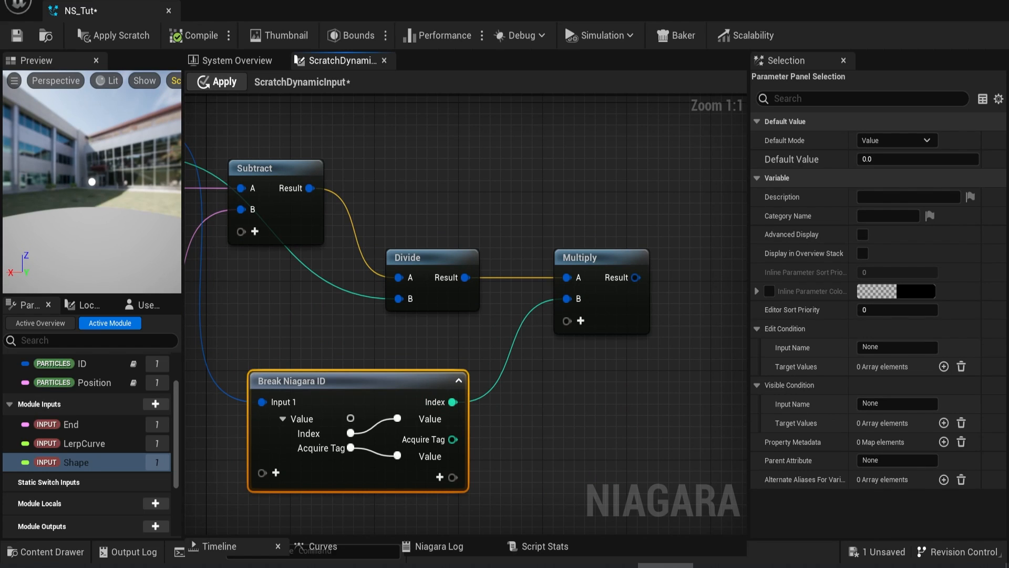
- Create an Add node from the Multiply result
{"action": "right_click_drag", "start_coordinate": [590, 371], "coordinate": [393, 339]}
{"action": "left_click_drag", "start_coordinate": [415, 252], "coordinate": [470, 310]}
{"action": "type", "text": "add"}
{"action": "key", "text": "Return"}
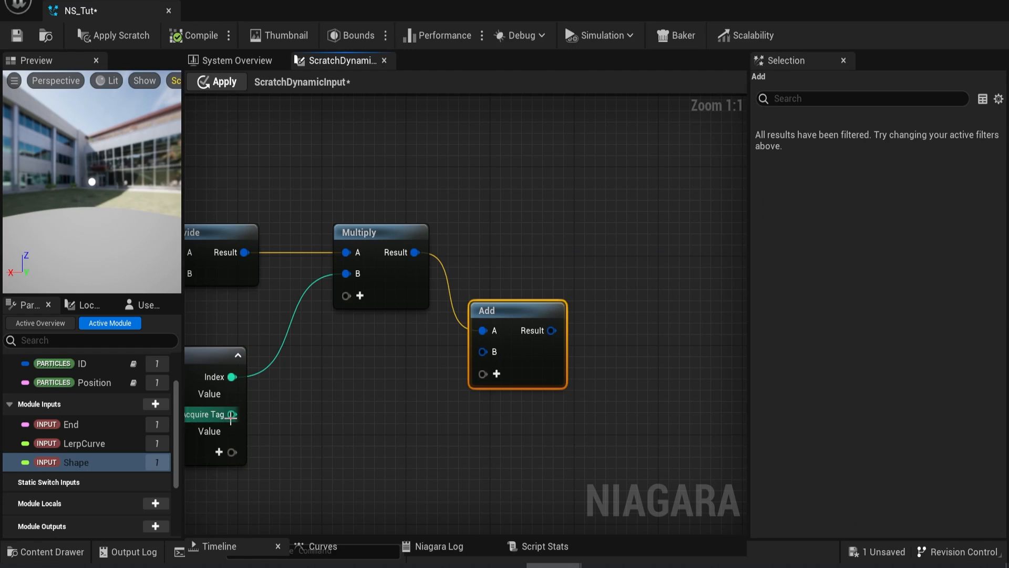
- Create a Make Vector node with Shape as its Z component and connect its output to the Add node's B input
{"action": "right_click_drag", "start_coordinate": [305, 399], "coordinate": [648, 429]}
{"action": "scroll", "coordinate": [648, 429], "scroll_direction": "up", "scroll_amount": 1}
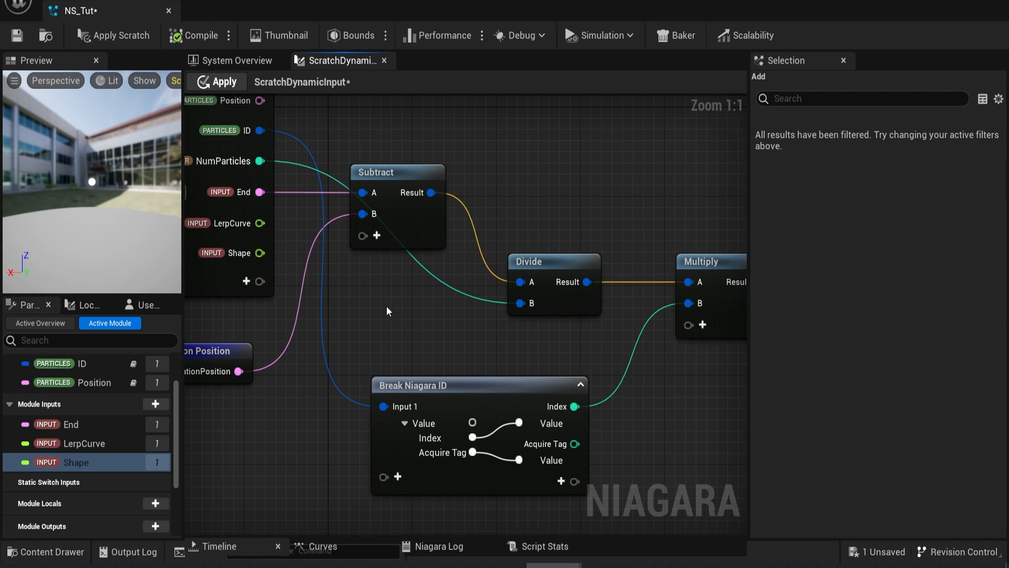
{"action": "left_click_drag", "start_coordinate": [259, 253], "coordinate": [634, 425]}
{"action": "type", "text": "makeve"}
{"action": "key", "text": "BackSpace"}
{"action": "key", "text": "BackSpace"}
{"action": "key", "text": "BackSpace"}
{"action": "key", "text": "BackSpace"}
{"action": "key", "text": "BackSpace"}
{"action": "key", "text": "BackSpace"}
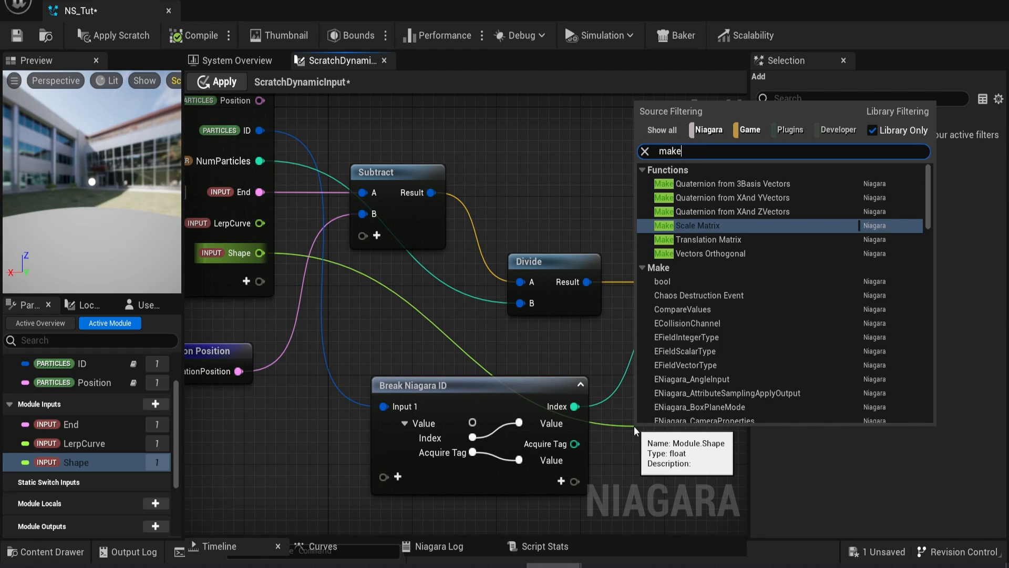
{"action": "type", "text": "vector"}
{"action": "key", "text": "Return"}
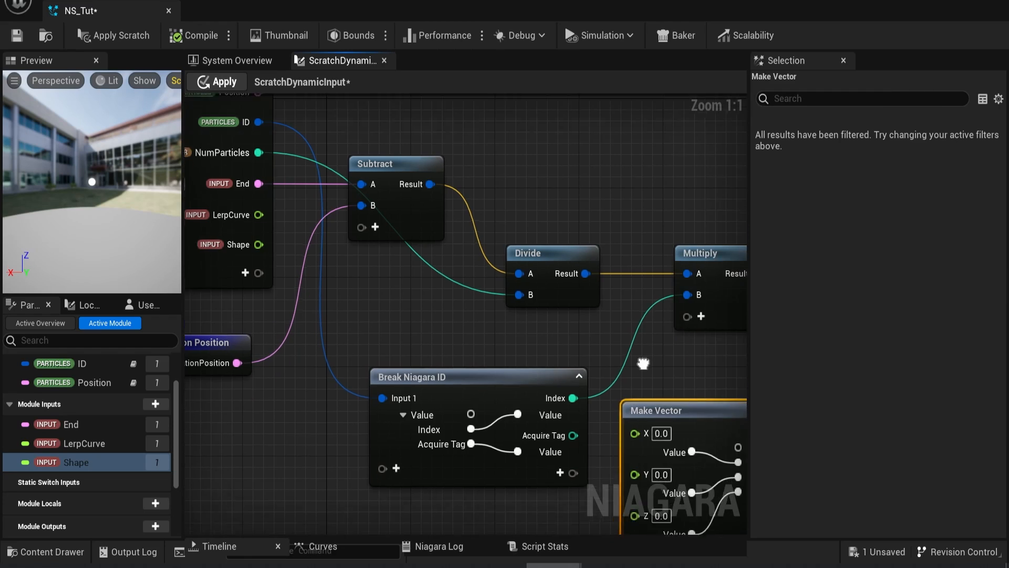
{"action": "right_click_drag", "start_coordinate": [718, 411], "coordinate": [420, 343]}
{"action": "left_click_drag", "start_coordinate": [549, 255], "coordinate": [605, 276]}
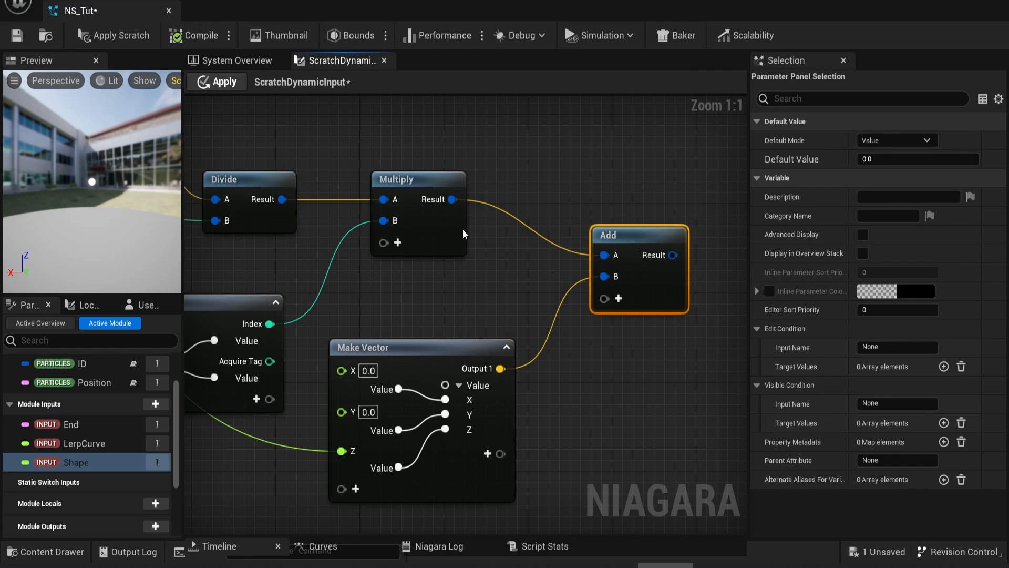
- Add a second Add node that sums Simulation Position and the first Add node's result
{"action": "right_click_drag", "start_coordinate": [662, 257], "coordinate": [473, 377]}
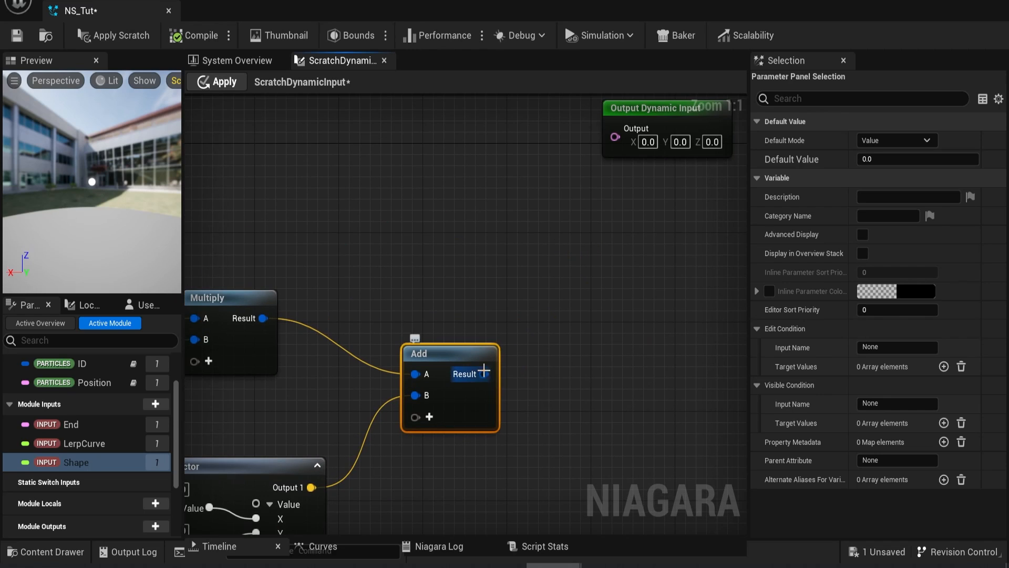
{"action": "left_click_drag", "start_coordinate": [484, 371], "coordinate": [588, 218]}
{"action": "type", "text": "add"}
{"action": "key", "text": "Return"}
{"action": "scroll", "coordinate": [554, 239], "scroll_direction": "down", "scroll_amount": 4}
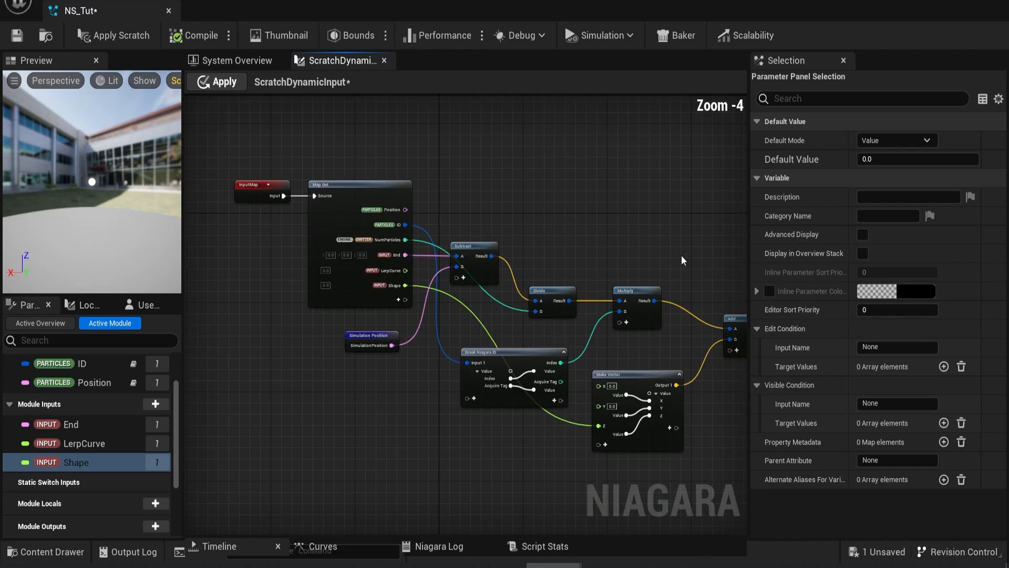
- Create a Lerp node with the second Add result as A, the particles' Position as B and LerpCurve as C
{"action": "left_click_drag", "start_coordinate": [672, 213], "coordinate": [704, 242]}
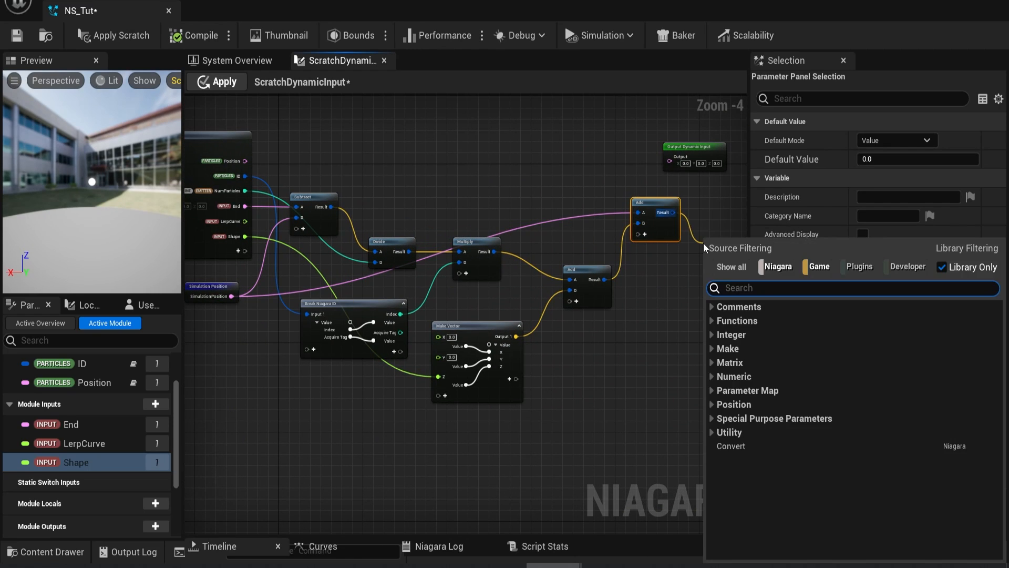
{"action": "type", "text": "lerp"}
{"action": "key", "text": "Return"}
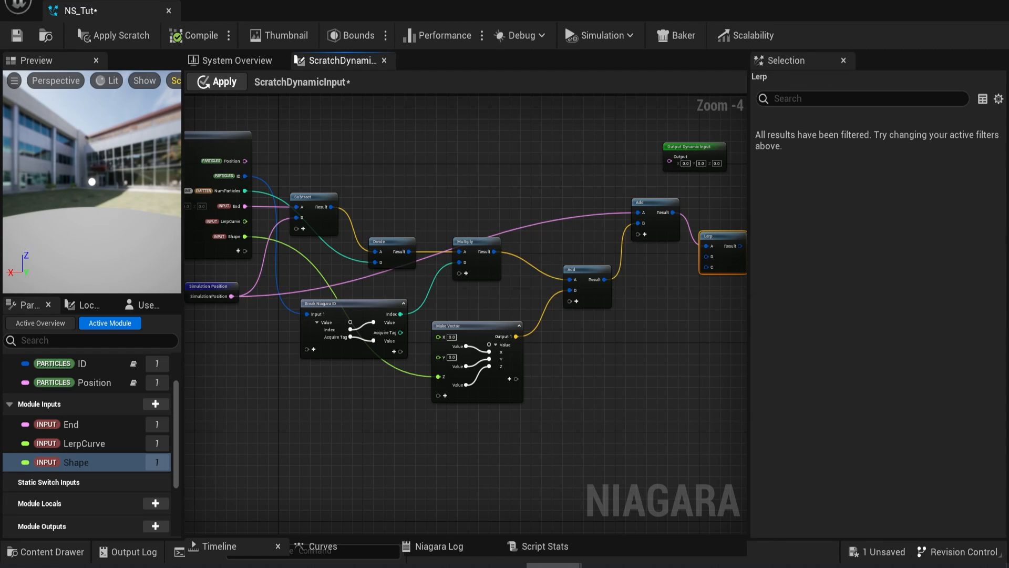
{"action": "left_click_drag", "start_coordinate": [706, 255], "coordinate": [706, 256]}
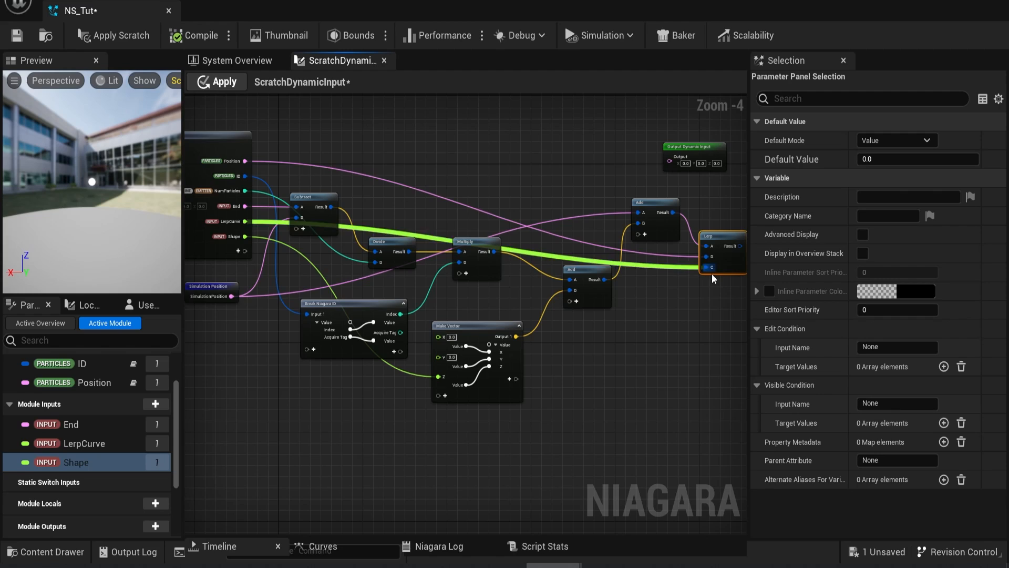
- Convert the Lerp result with a Position to Vector node and split it with a Break Vector node
{"action": "right_click_drag", "start_coordinate": [713, 279], "coordinate": [436, 316]}
{"action": "scroll", "coordinate": [499, 301], "scroll_direction": "up", "scroll_amount": 4}
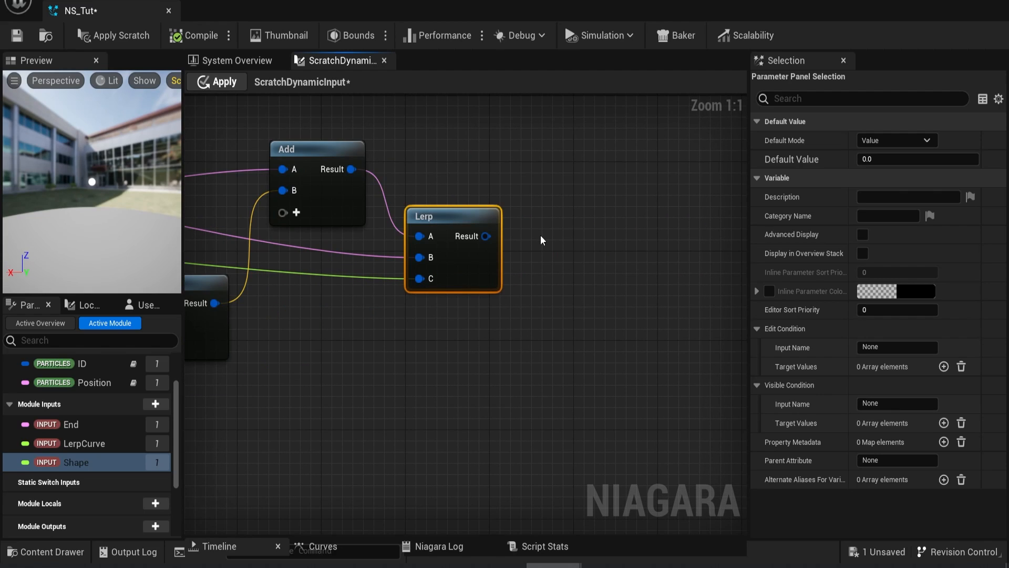
{"action": "left_click_drag", "start_coordinate": [487, 236], "coordinate": [497, 371]}
{"action": "type", "text": "position to"}
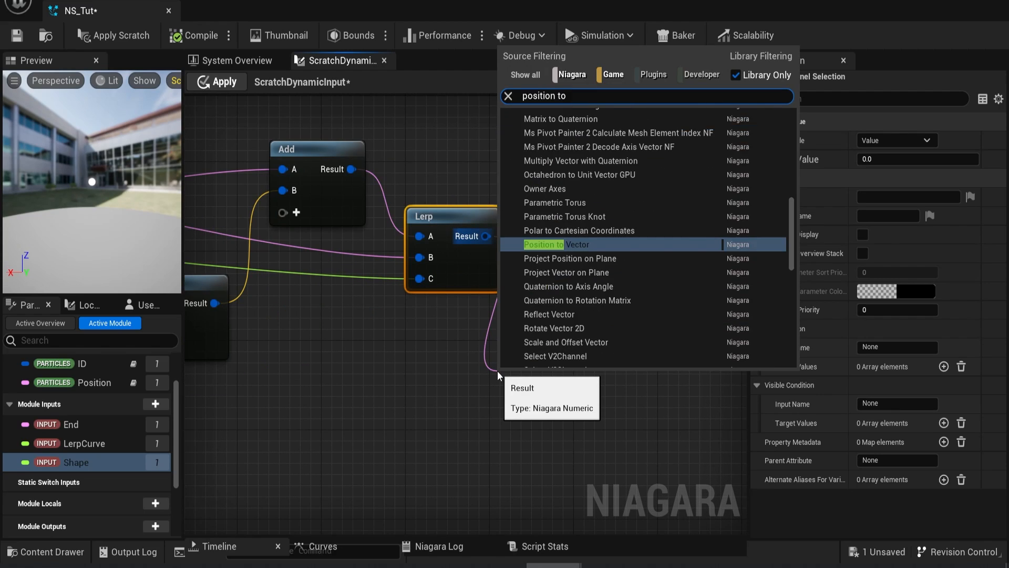
{"action": "key", "text": "Return"}
{"action": "left_click_drag", "start_coordinate": [595, 381], "coordinate": [639, 381]}
{"action": "type", "text": "break"}
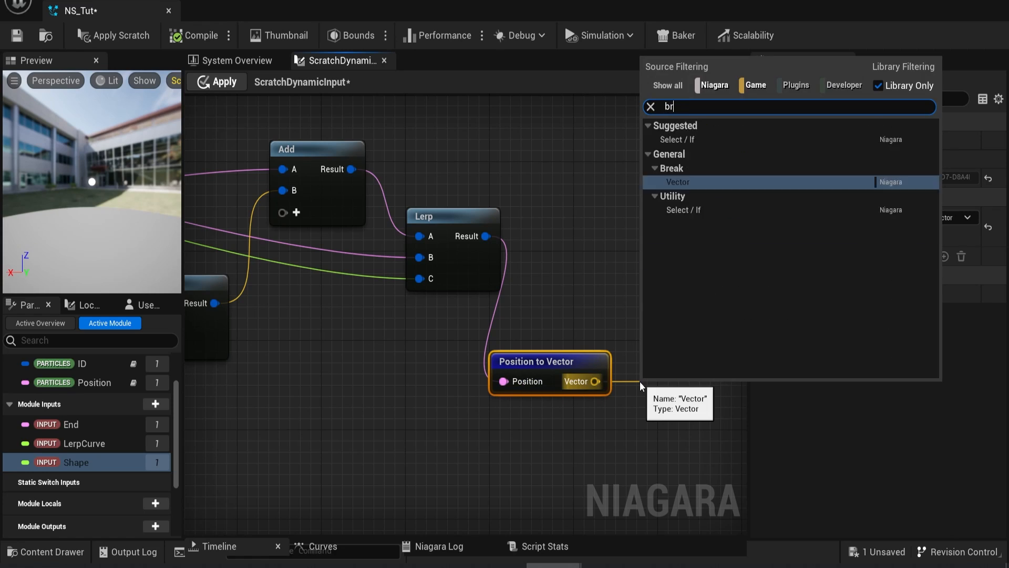
{"action": "key", "text": "Return"}
{"action": "left_click", "coordinate": [692, 341]}
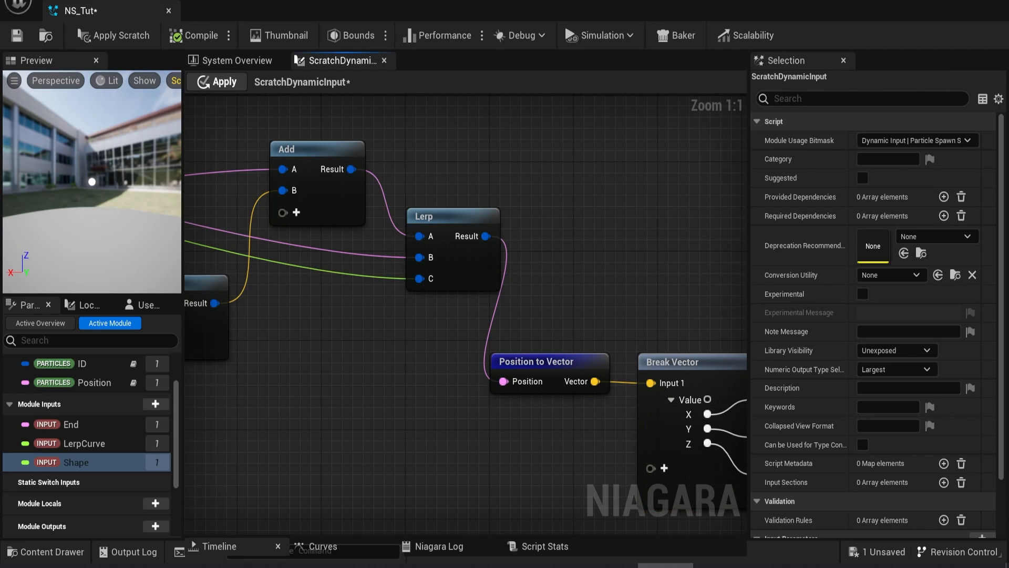
- Duplicate the Position to Vector and Break Vector nodes, place the copies below, and feed Simulation Position into the copied pair
{"action": "left_click_drag", "start_coordinate": [452, 339], "coordinate": [646, 434]}
{"action": "right_click_drag", "start_coordinate": [647, 434], "coordinate": [507, 180]}
{"action": "key", "text": "ctrl+d"}
{"action": "left_click_drag", "start_coordinate": [442, 217], "coordinate": [381, 363]}
{"action": "left_click", "coordinate": [226, 339]}
{"action": "right_click_drag", "start_coordinate": [226, 339], "coordinate": [529, 329]}
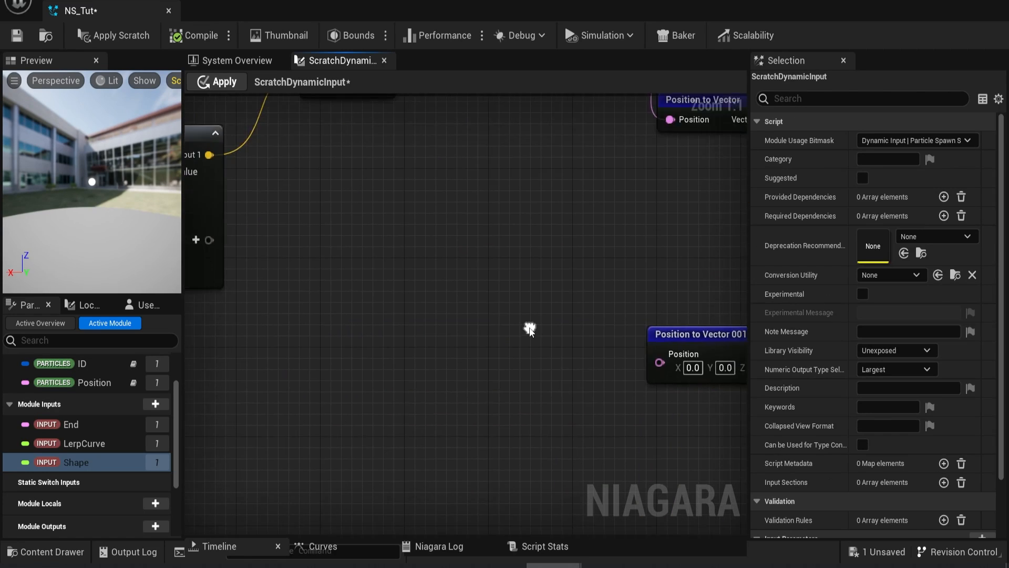
{"action": "scroll", "coordinate": [273, 295], "scroll_direction": "down", "scroll_amount": 3}
{"action": "right_click_drag", "start_coordinate": [237, 273], "coordinate": [314, 315]}
{"action": "left_click_drag", "start_coordinate": [274, 247], "coordinate": [594, 451]}
- Compare the two Break Vector Z values with a Greater Than node, using the Lerp branch as A and the duplicated branch as B
{"action": "right_click_drag", "start_coordinate": [605, 493], "coordinate": [301, 364]}
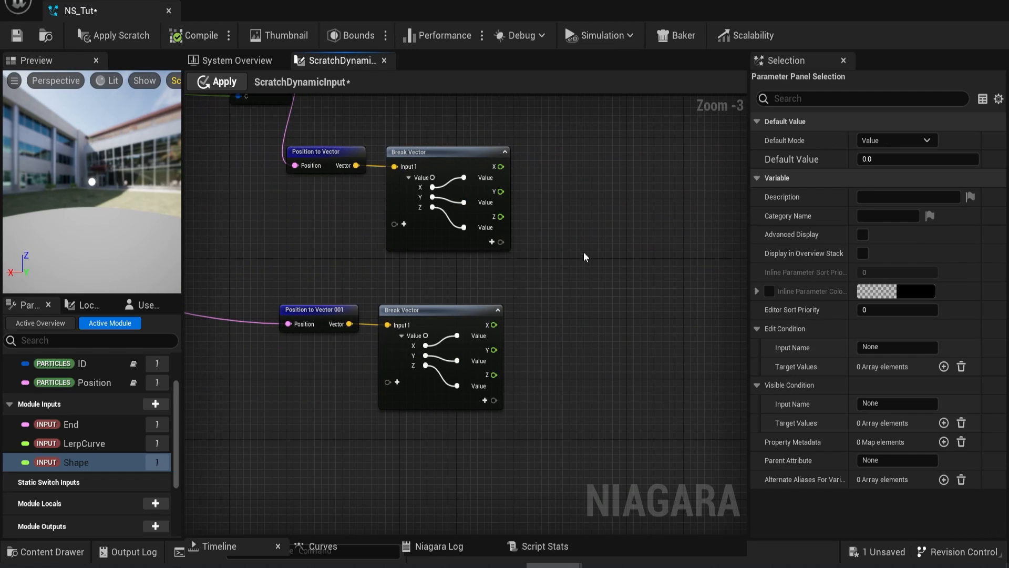
{"action": "right_click_drag", "start_coordinate": [620, 239], "coordinate": [588, 238]}
{"action": "left_click_drag", "start_coordinate": [516, 288], "coordinate": [517, 295]}
{"action": "type", "text": "gre"}
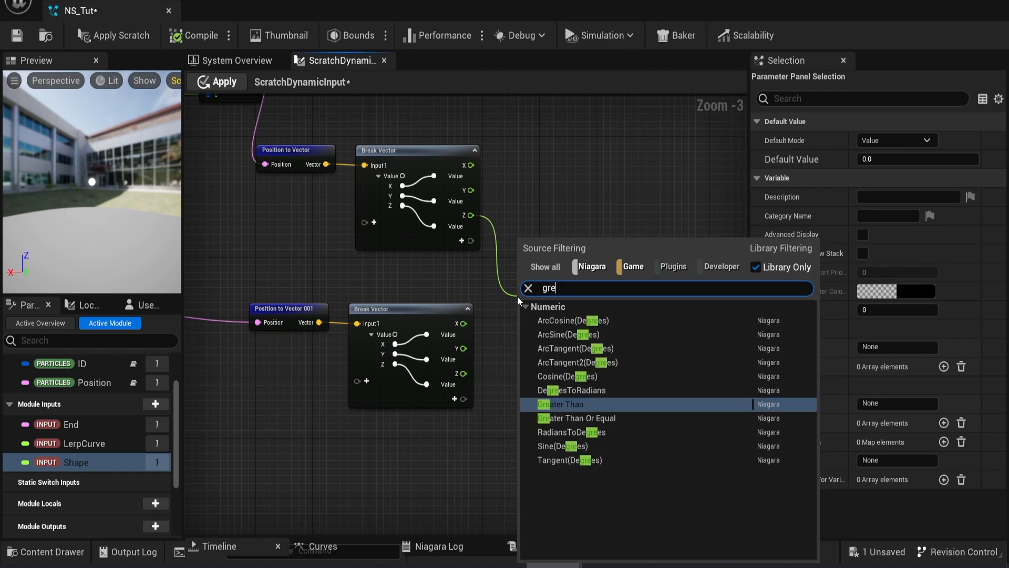
{"action": "key", "text": "Return"}
{"action": "left_click_drag", "start_coordinate": [464, 373], "coordinate": [521, 329]}
- Add a Select node driven by Greater Than, with the duplicated branch's Z for true and the Lerp branch's Z for false
{"action": "right_click", "coordinate": [617, 342]}
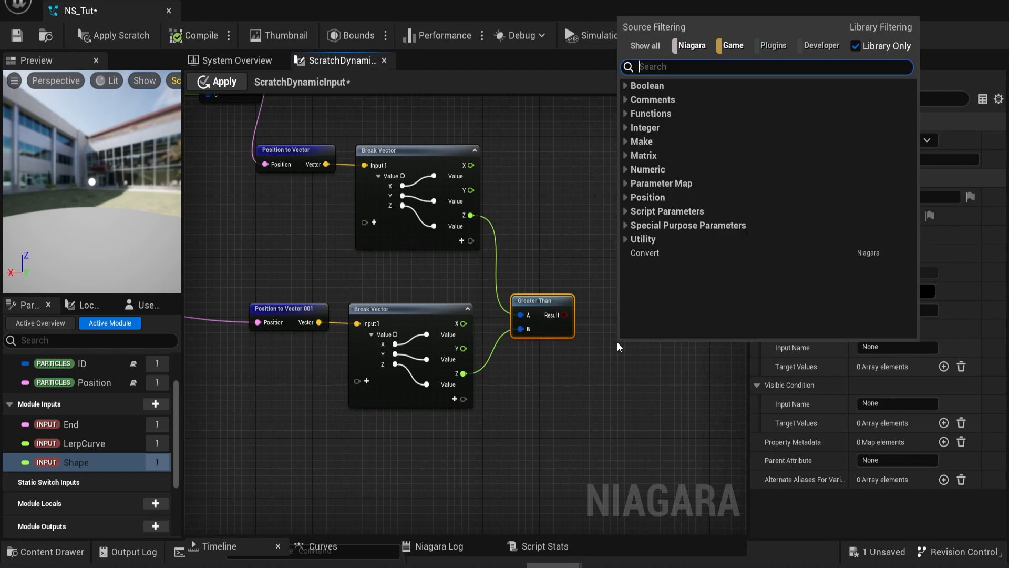
{"action": "type", "text": "select"}
{"action": "key", "text": "Return"}
{"action": "left_click", "coordinate": [531, 226]}
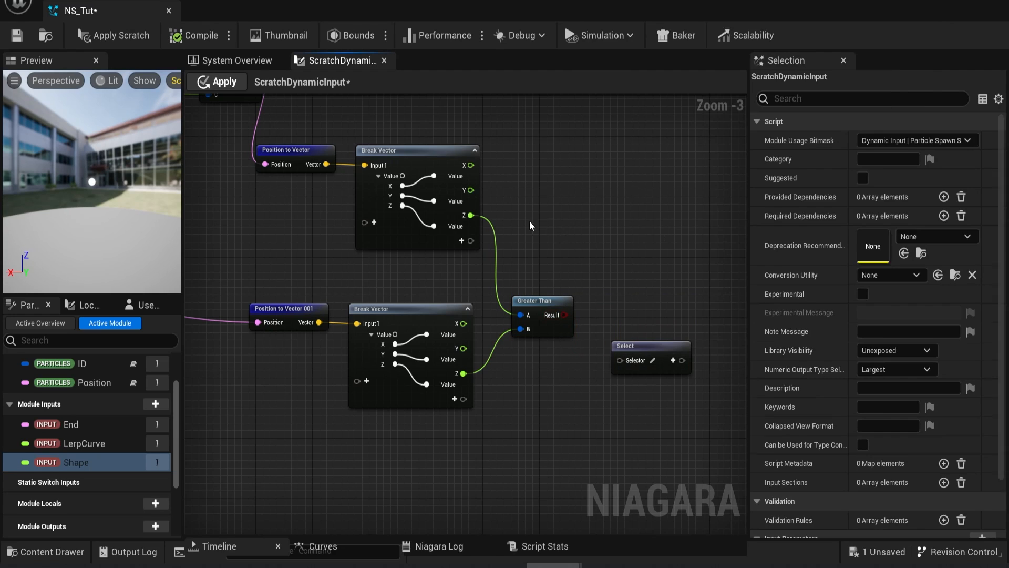
{"action": "left_click_drag", "start_coordinate": [474, 216], "coordinate": [620, 360]}
{"action": "left_click", "coordinate": [647, 327]}
{"action": "left_click_drag", "start_coordinate": [562, 315], "coordinate": [631, 390]}
{"action": "left_click_drag", "start_coordinate": [463, 373], "coordinate": [629, 365]}
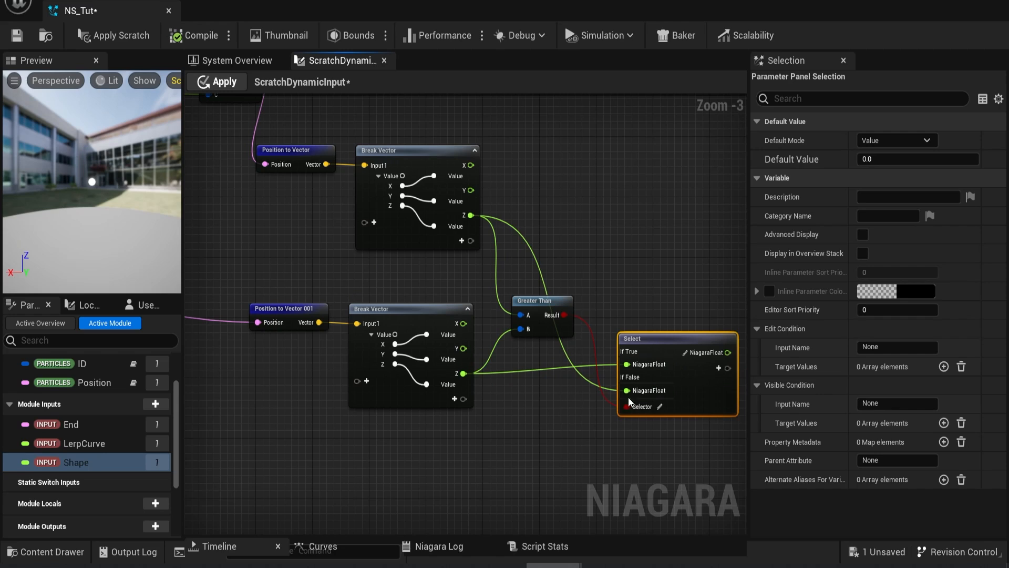
- Create a Make Vector node from the Lerp branch's X and Y and the Select node's output as Z
{"action": "right_click_drag", "start_coordinate": [600, 400], "coordinate": [457, 399]}
{"action": "right_click", "coordinate": [610, 217]}
{"action": "type", "text": "make vector"}
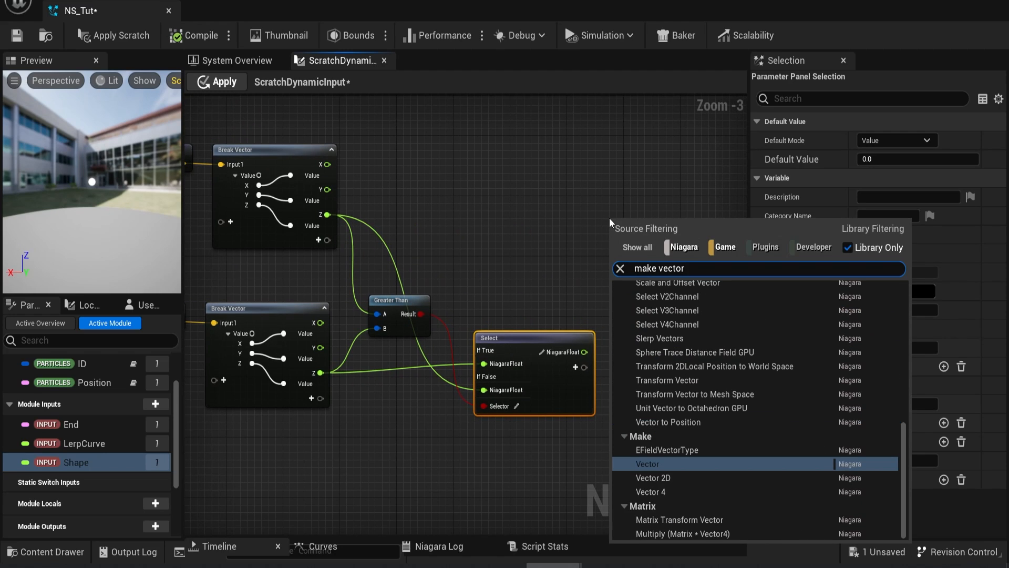
{"action": "key", "text": "Return"}
{"action": "left_click_drag", "start_coordinate": [627, 211], "coordinate": [629, 176]}
{"action": "left_click_drag", "start_coordinate": [327, 190], "coordinate": [630, 226]}
- Convert the new Make Vector output with a Vector to Position node
{"action": "right_click_drag", "start_coordinate": [697, 318], "coordinate": [414, 415]}
{"action": "left_click_drag", "start_coordinate": [449, 269], "coordinate": [491, 263]}
{"action": "type", "text": "vector"}
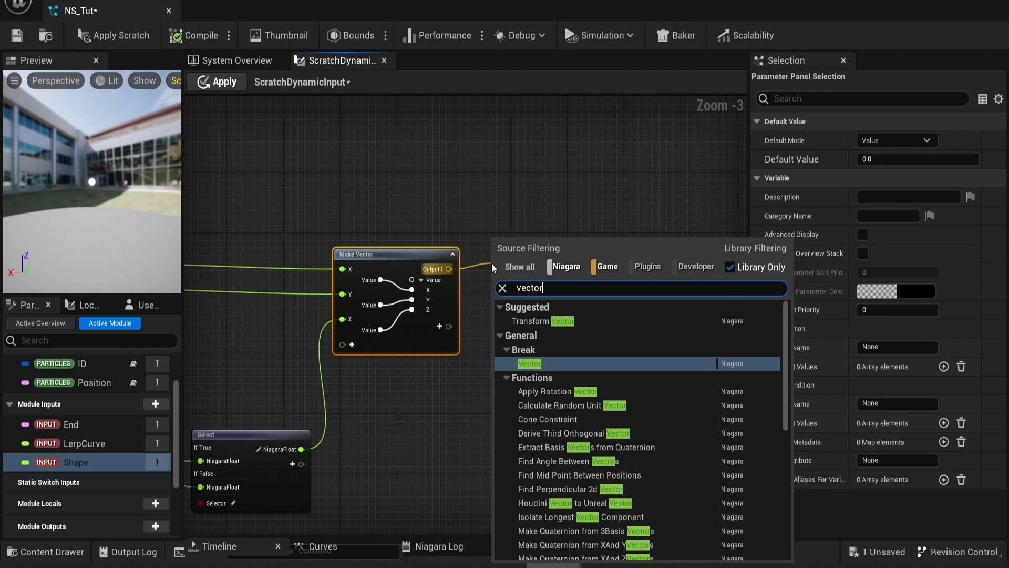
{"action": "type", "text": " to position"}
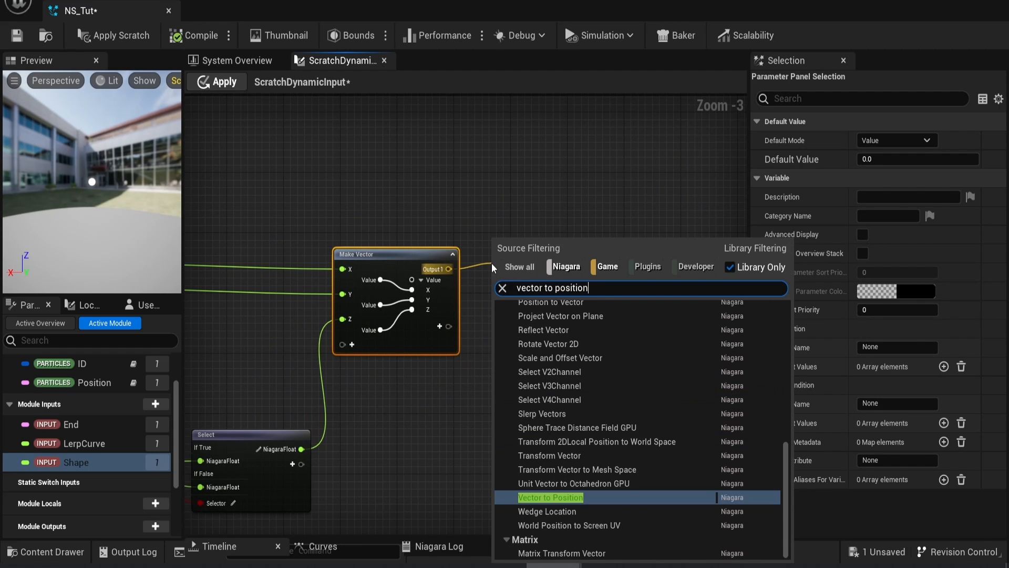
{"action": "key", "text": "Return"}
- Move the Output Dynamic Input node near Vector to Position and connect the Position result to its Output pin
{"action": "scroll", "coordinate": [622, 370], "scroll_direction": "down", "scroll_amount": 5}
{"action": "left_click_drag", "start_coordinate": [368, 273], "coordinate": [621, 297]}
{"action": "scroll", "coordinate": [627, 339], "scroll_direction": "up", "scroll_amount": 8}
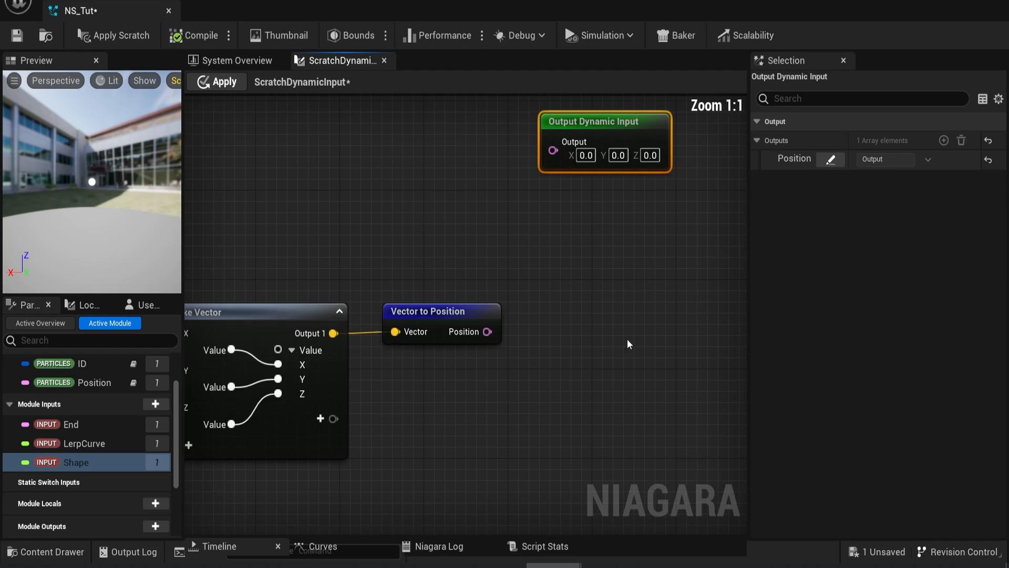
{"action": "left_click_drag", "start_coordinate": [487, 332], "coordinate": [553, 141]}
- Apply the scratch dynamic input changes and save the Niagara system
{"action": "right_click_drag", "start_coordinate": [453, 382], "coordinate": [725, 415]}
{"action": "scroll", "coordinate": [452, 386], "scroll_direction": "down", "scroll_amount": 4}
{"action": "left_click", "coordinate": [214, 85]}
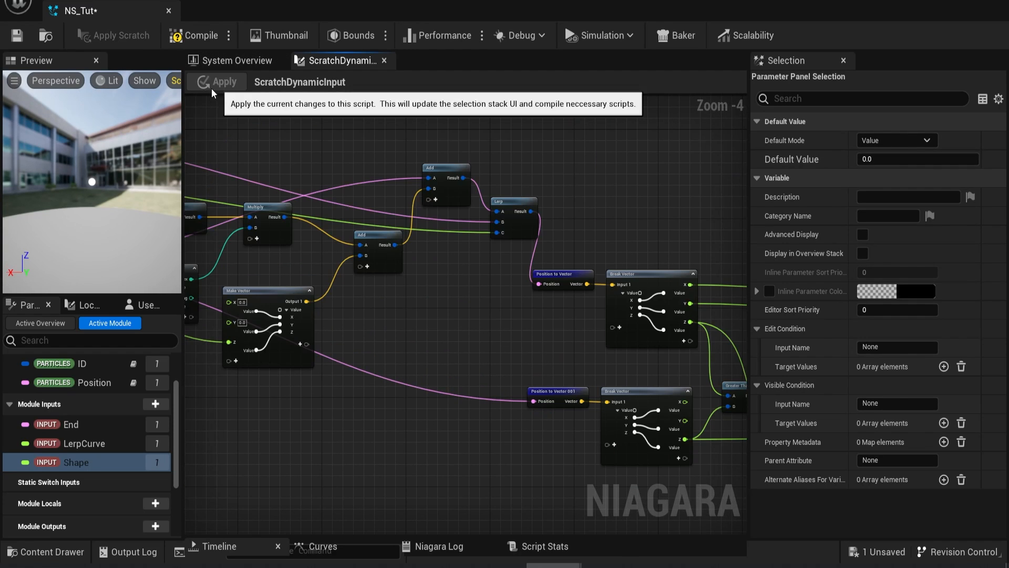
{"action": "left_click", "coordinate": [15, 38]}
- Return to the system overview and link the position module's End input to the user parameter EndPoint
{"action": "left_click", "coordinate": [236, 61]}
{"action": "scroll", "coordinate": [88, 415], "scroll_direction": "up", "scroll_amount": 5}
{"action": "left_click_drag", "start_coordinate": [79, 384], "coordinate": [868, 184]}
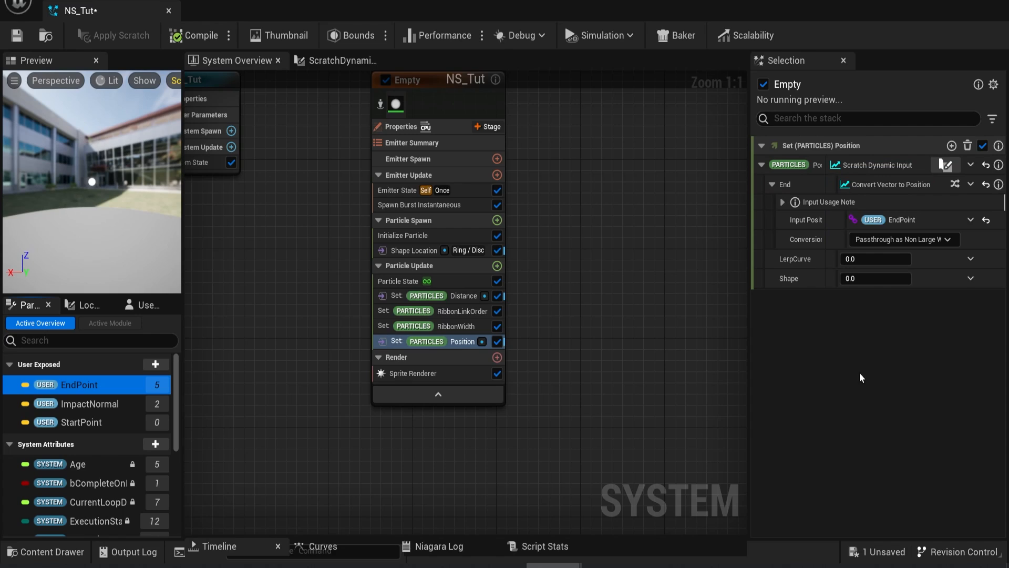
- Set LerpCurve to Float from Curve and its CurveIndex to Return Normalized Exec Index
{"action": "left_click", "coordinate": [971, 259]}
{"action": "type", "text": "float"}
{"action": "left_click", "coordinate": [727, 322]}
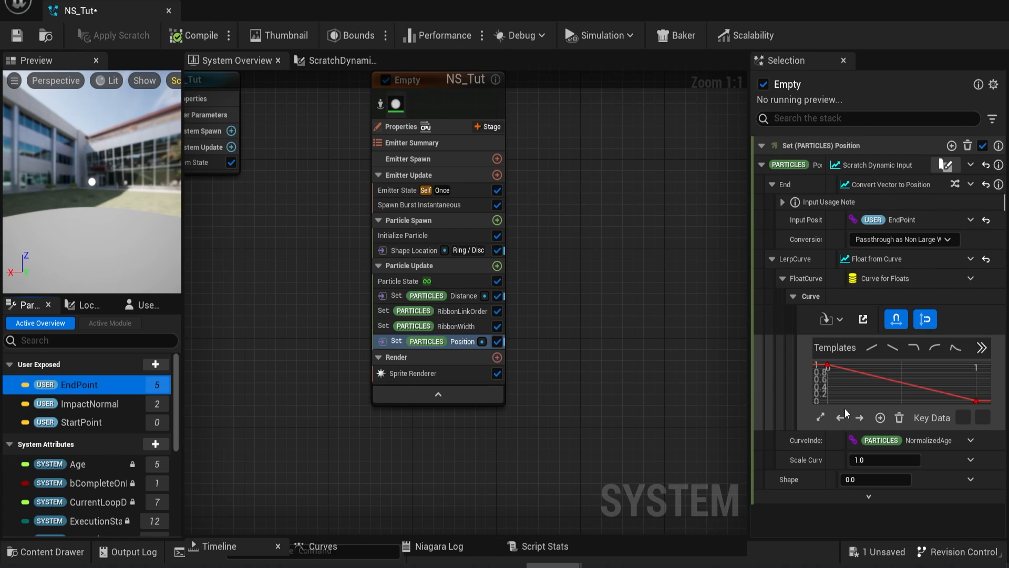
{"action": "left_click", "coordinate": [971, 440]}
{"action": "type", "text": "norm"}
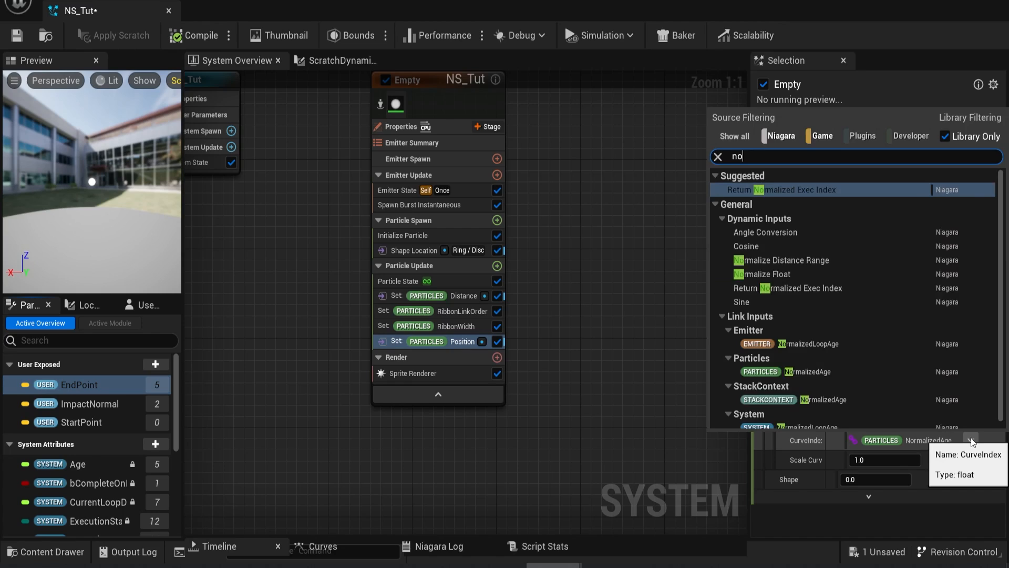
{"action": "key", "text": "Return"}
- Set the LerpCurve's first key value to 0 and add a key at 0.9 with value 0
{"action": "left_click", "coordinate": [828, 365]}
{"action": "left_click", "coordinate": [753, 344]}
{"action": "left_click_drag", "start_coordinate": [751, 345], "coordinate": [615, 320]}
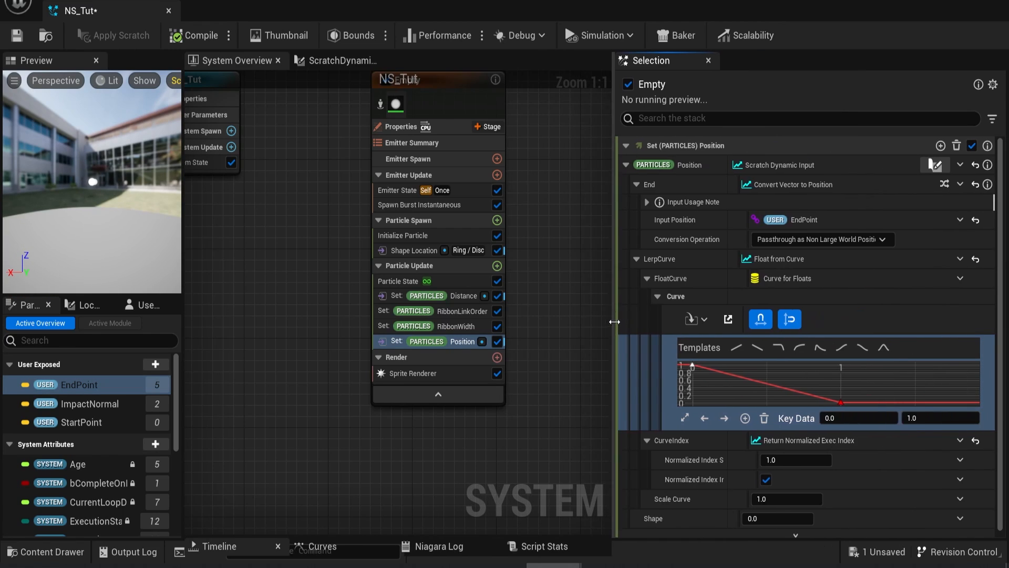
{"action": "left_click", "coordinate": [939, 419]}
{"action": "type", "text": "0"}
{"action": "key", "text": "Return"}
{"action": "left_click", "coordinate": [854, 386]}
{"action": "key", "text": "f"}
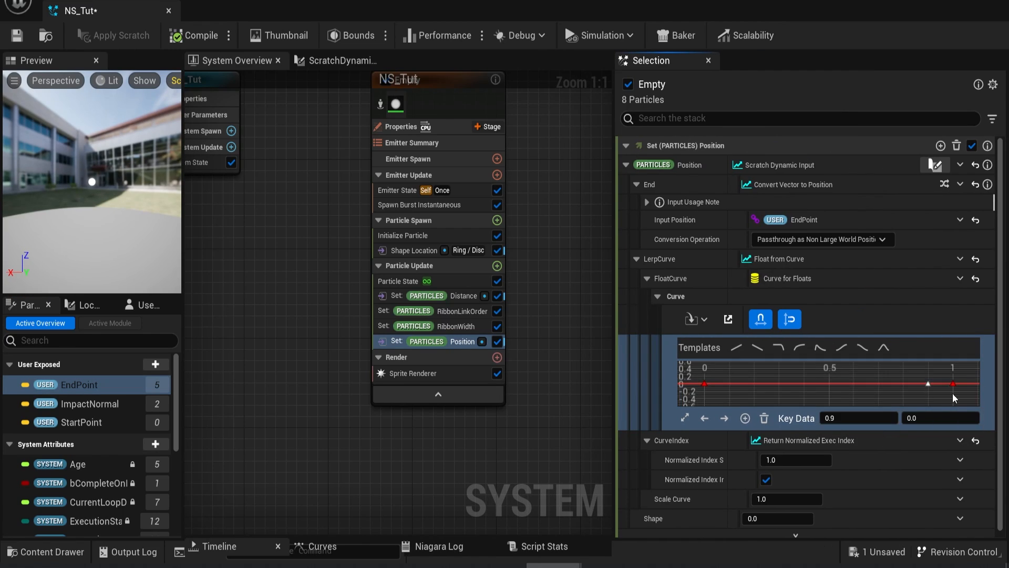
- Set the value of the LerpCurve's last key, at time 1, to 1
{"action": "left_click", "coordinate": [953, 384]}
{"action": "left_click", "coordinate": [940, 419]}
{"action": "type", "text": "1"}
{"action": "key", "text": "Return"}
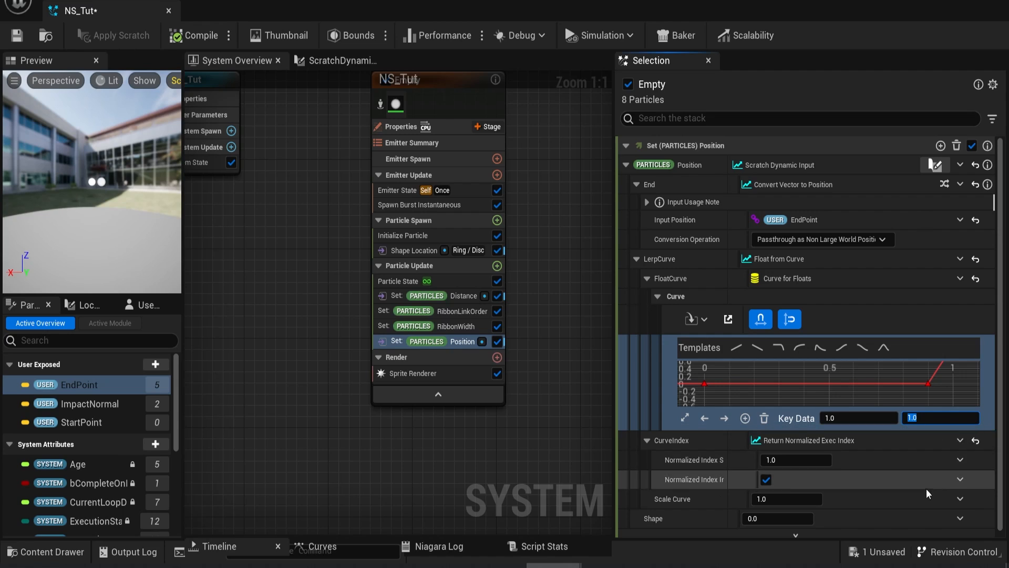
- Set the position module's Shape input to Float from Curve and link its CurveIndex to the particle attribute RibbonLinkOrder
{"action": "left_click", "coordinate": [696, 521]}
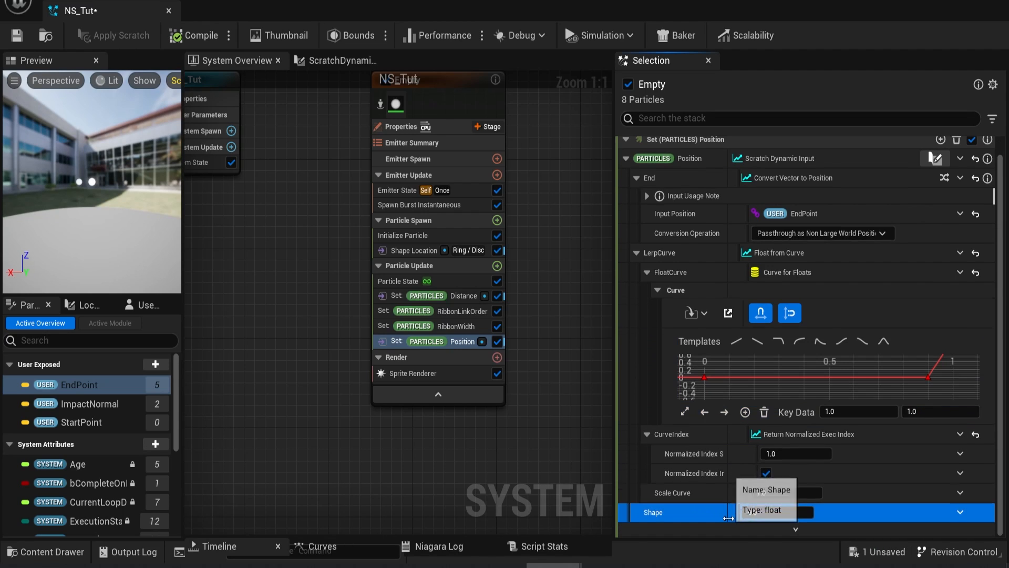
{"action": "left_click", "coordinate": [961, 510]}
{"action": "type", "text": "float"}
{"action": "left_click", "coordinate": [757, 261]}
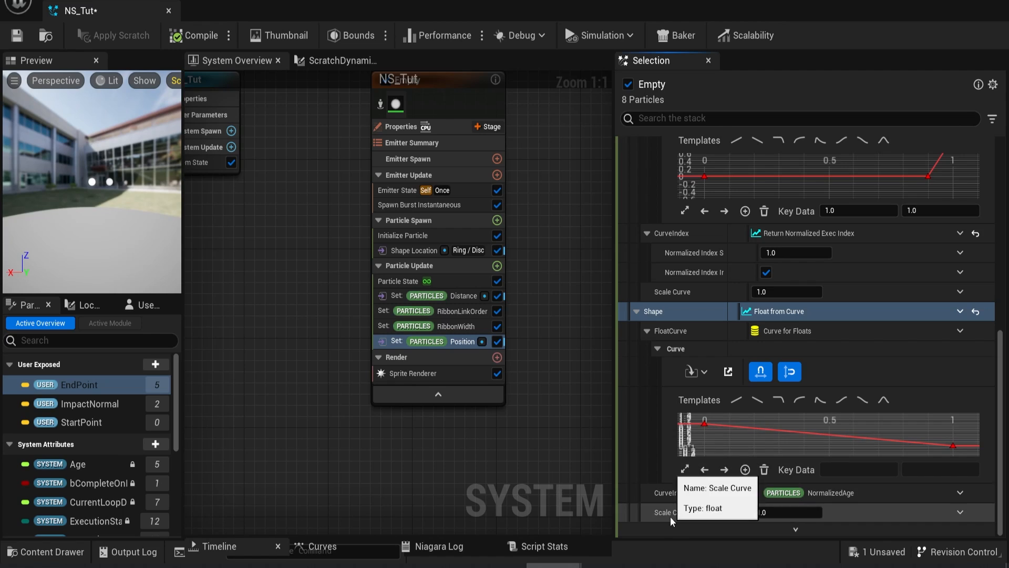
{"action": "left_click", "coordinate": [960, 492]}
{"action": "type", "text": "ribbo"}
{"action": "left_click", "coordinate": [824, 272]}
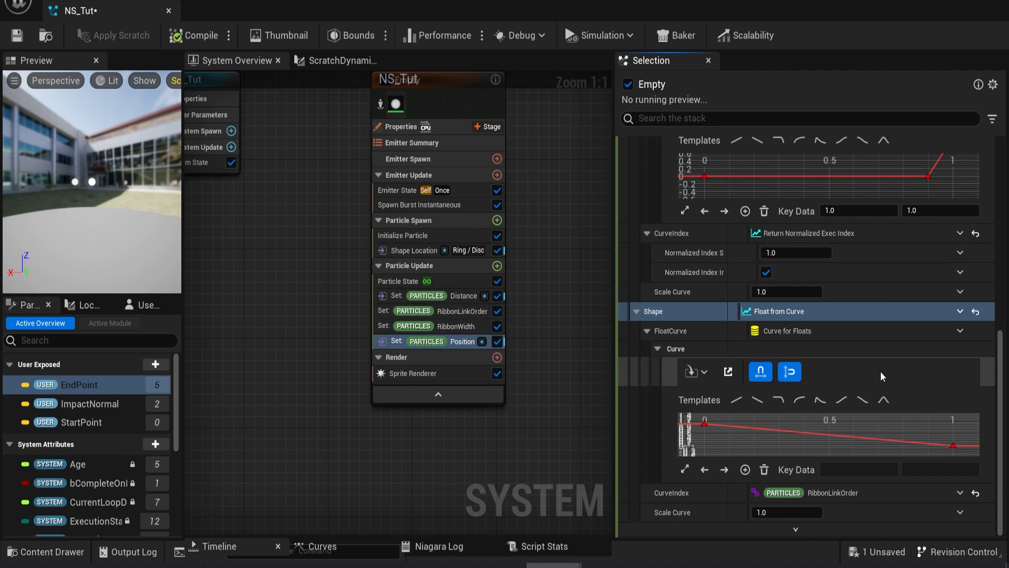
- Set the Shape curve's first key value to 0 and add a key at about 0.2 with value 1
{"action": "left_click", "coordinate": [705, 424]}
{"action": "left_click", "coordinate": [946, 469]}
{"action": "type", "text": "0"}
{"action": "key", "text": "Return"}
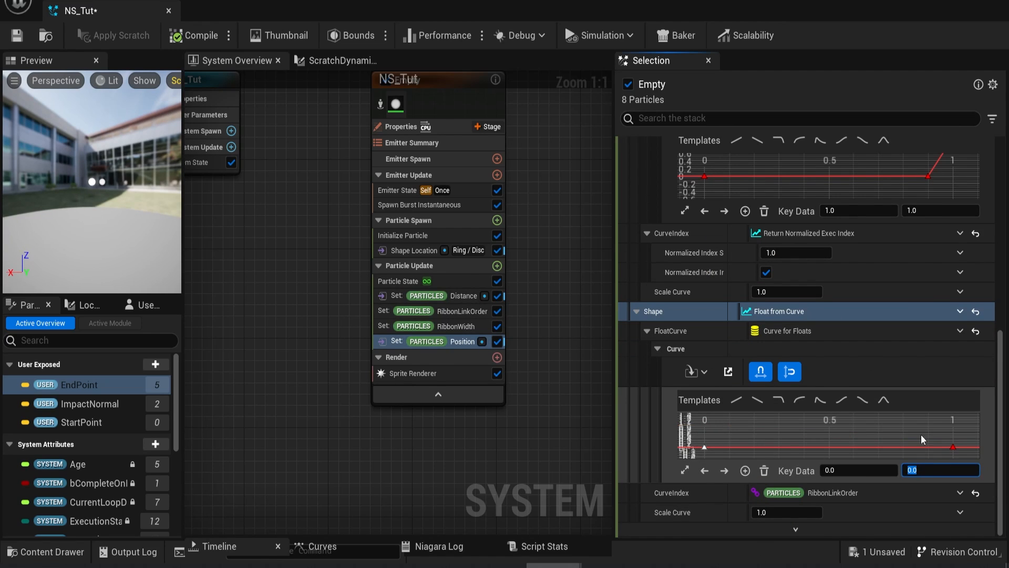
{"action": "middle_click", "coordinate": [755, 448]}
{"action": "left_click", "coordinate": [925, 470]}
{"action": "type", "text": "1"}
{"action": "key", "text": "Return"}
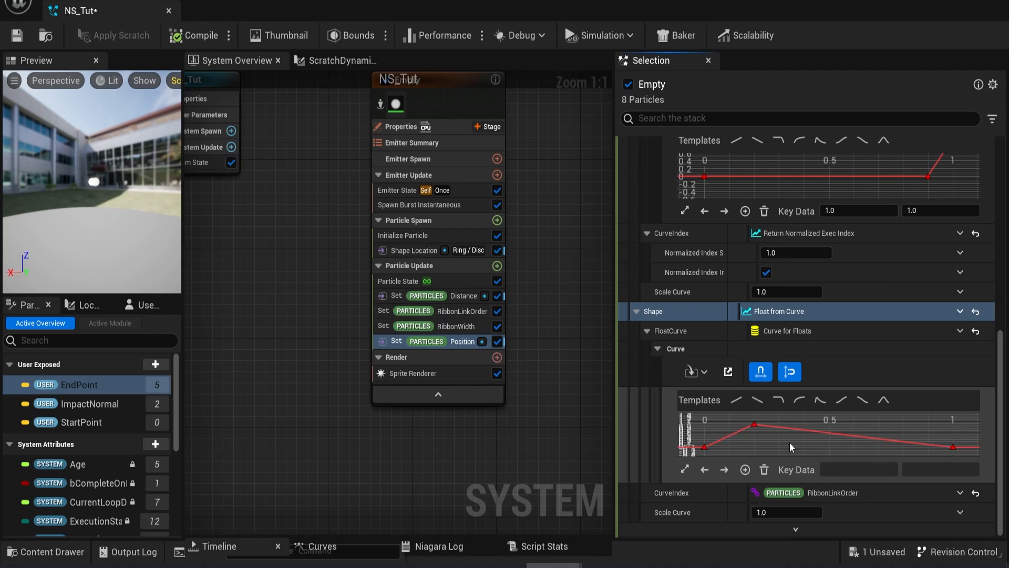
- Smooth all keys of the Shape curve, lift the tangents of its first and last keys, and save the system
{"action": "key", "text": "ctrl+a"}
{"action": "right_click", "coordinate": [754, 428]}
{"action": "left_click", "coordinate": [841, 210]}
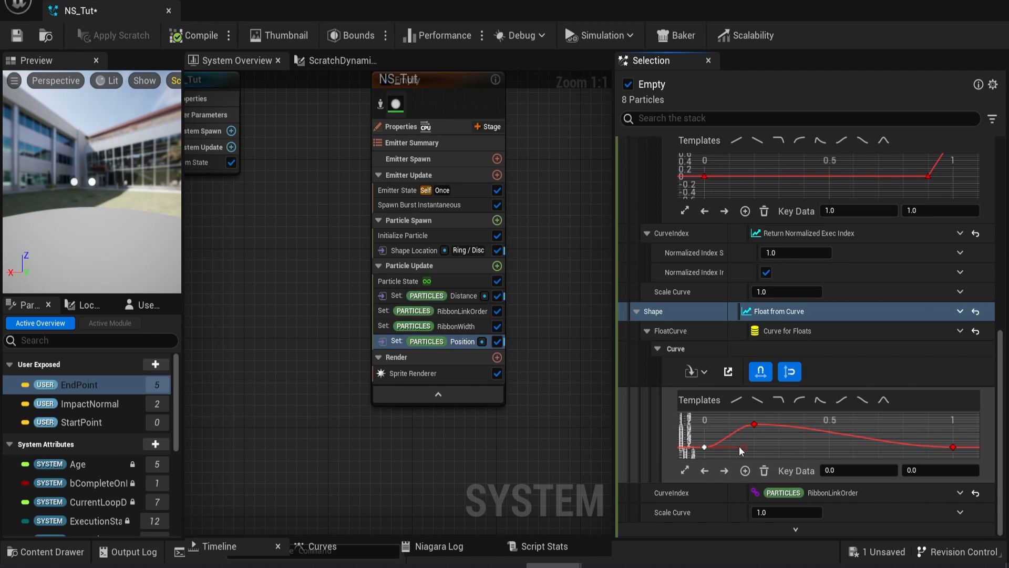
{"action": "mouse_move", "coordinate": [740, 447]}
{"action": "left_mouse_down"}
{"action": "mouse_move", "coordinate": [739, 423]}
{"action": "mouse_move", "coordinate": [742, 439]}
{"action": "left_mouse_up"}
{"action": "left_click", "coordinate": [952, 447]}
{"action": "left_click_drag", "start_coordinate": [914, 447], "coordinate": [914, 434]}
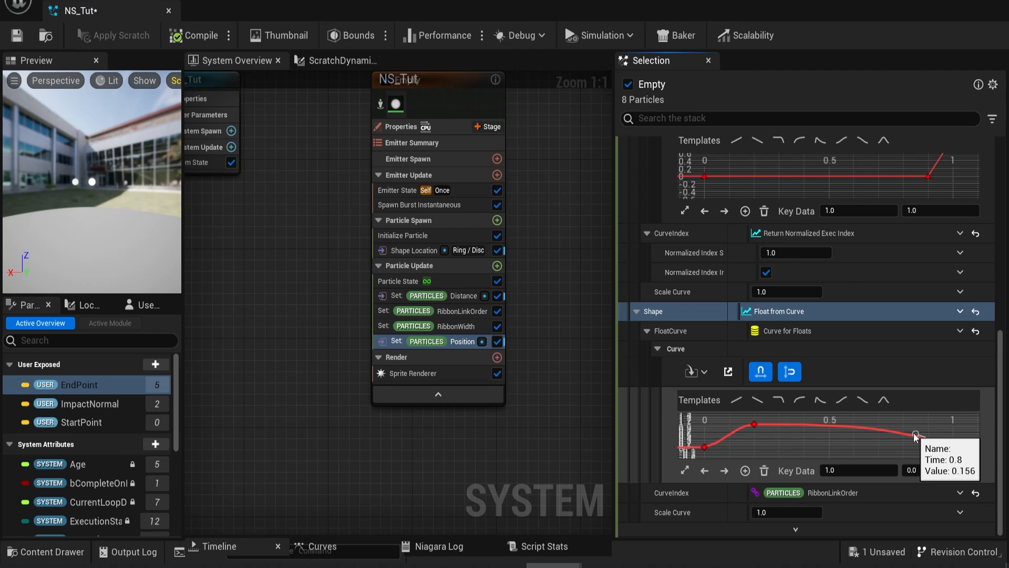
{"action": "left_click", "coordinate": [180, 41]}
{"action": "left_click", "coordinate": [19, 40]}
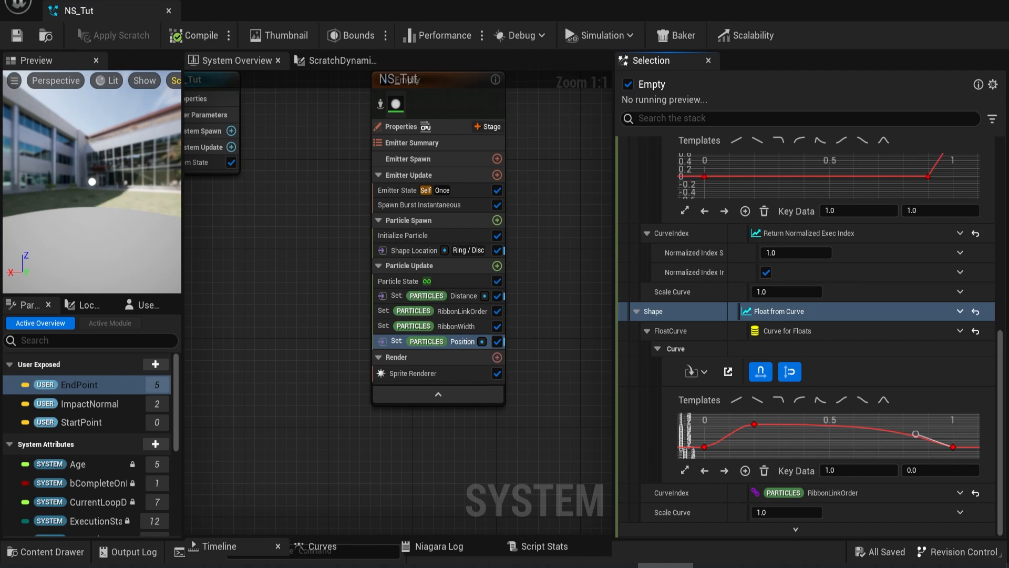
- Add a Kill Particles module to Particle Update and drive it with Set Bool by Float Comparison
{"action": "left_click", "coordinate": [497, 266]}
{"action": "type", "text": "kill"}
{"action": "key", "text": "Return"}
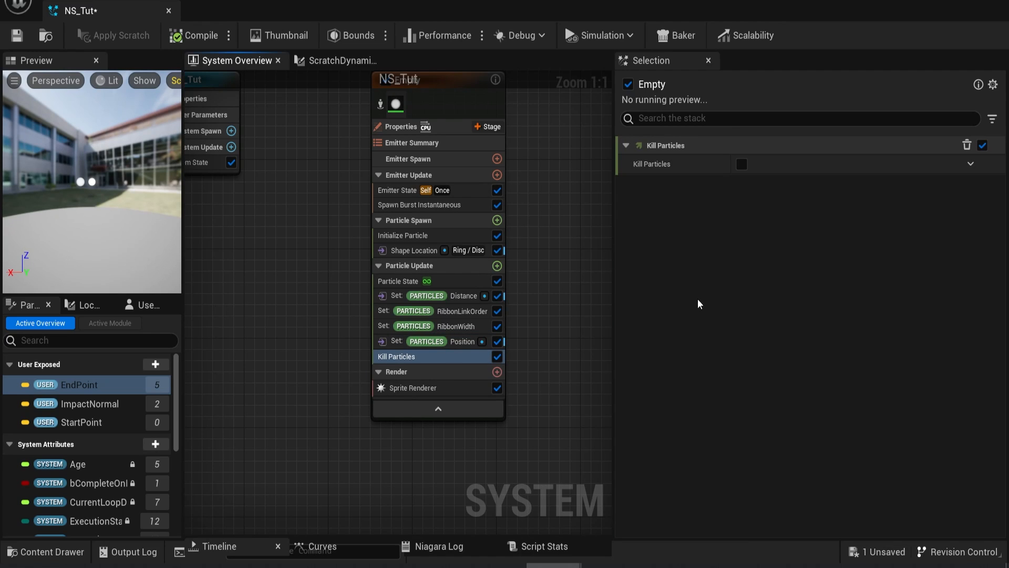
{"action": "left_click", "coordinate": [970, 164]}
{"action": "type", "text": "bool"}
{"action": "left_click", "coordinate": [758, 256]}
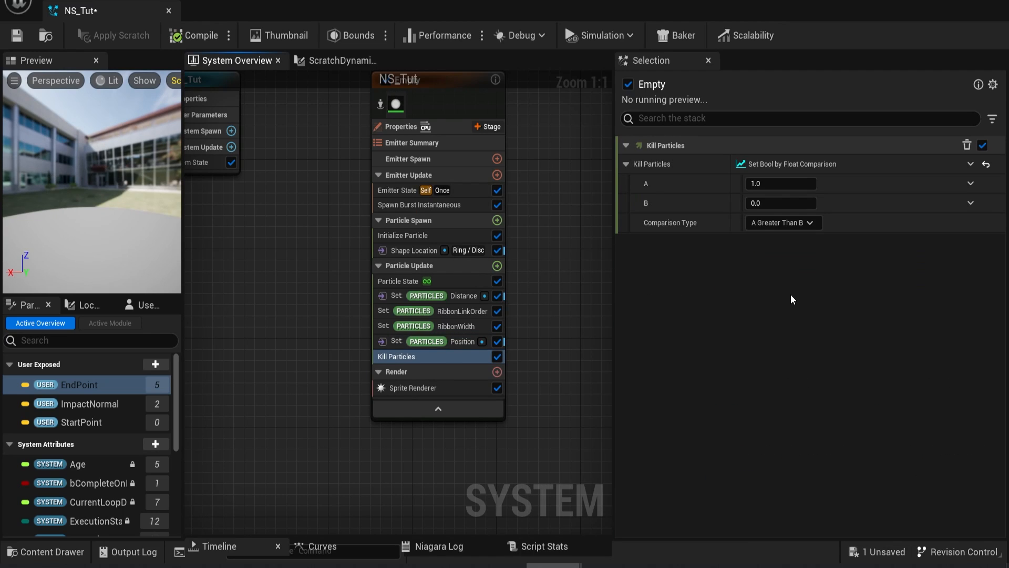
- Set the Kill Particles comparison to A 400, B linked to the particle attribute Distance, and type A Less Than B
{"action": "scroll", "coordinate": [102, 464], "scroll_direction": "down", "scroll_amount": 6}
{"action": "left_click", "coordinate": [100, 412]}
{"action": "scroll", "coordinate": [97, 468], "scroll_direction": "down", "scroll_amount": 2}
{"action": "left_click_drag", "start_coordinate": [97, 383], "coordinate": [768, 203]}
{"action": "left_click", "coordinate": [789, 226]}
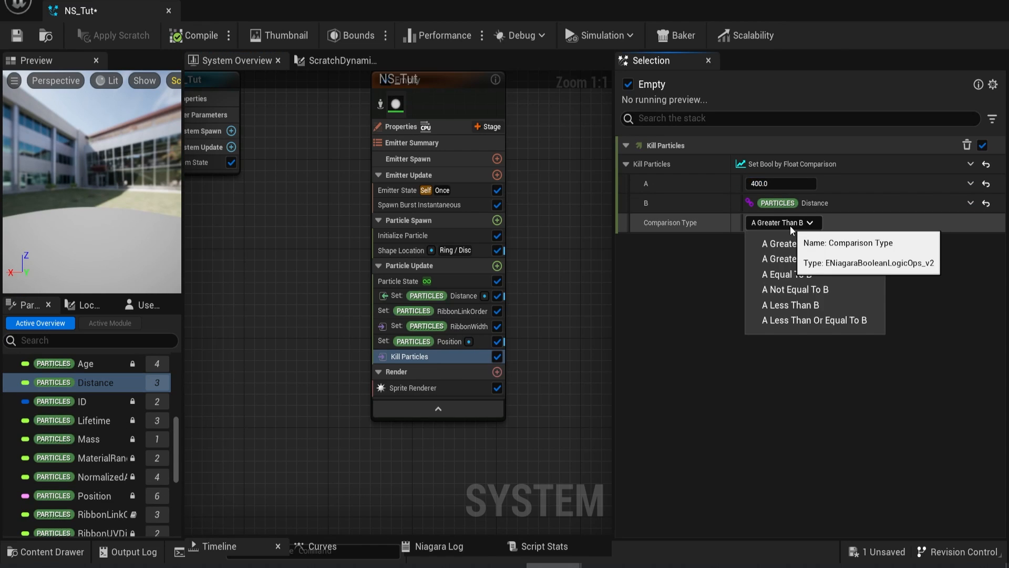
{"action": "left_click", "coordinate": [793, 310]}
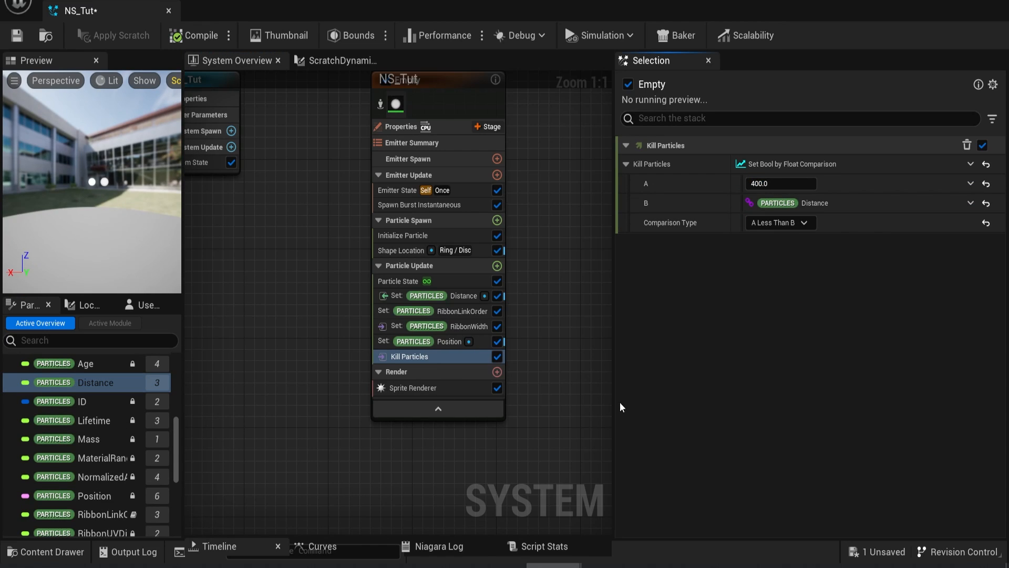
- Add a Ribbon Renderer in place of the Sprite Renderer and give it a Tube shape with 12 subdivisions
{"action": "left_click", "coordinate": [498, 372]}
{"action": "left_click", "coordinate": [547, 172]}
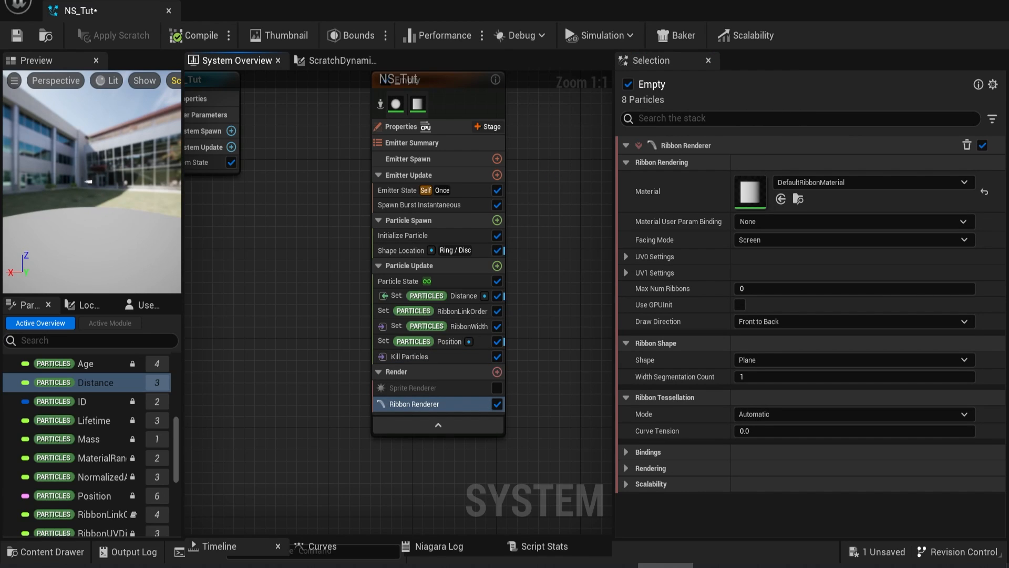
{"action": "left_click", "coordinate": [753, 361]}
{"action": "left_click", "coordinate": [753, 399]}
{"action": "left_click", "coordinate": [753, 392]}
{"action": "left_click", "coordinate": [693, 432]}
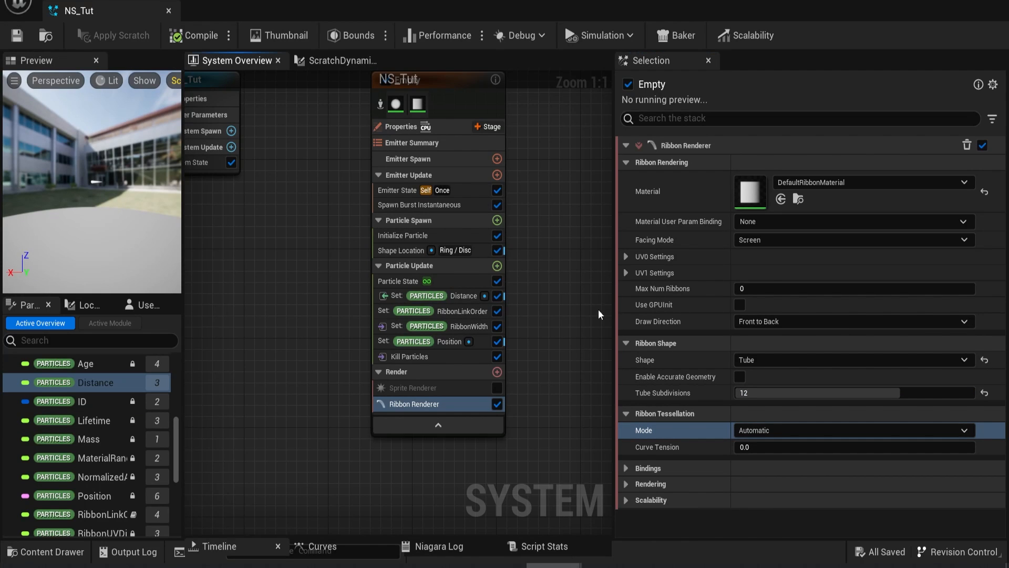
- Open the BP_Mimic blueprint and set the Spawn System Attached node's System Template to NS_Tut
{"action": "left_click", "coordinate": [45, 552]}
{"action": "double_click", "coordinate": [204, 415]}
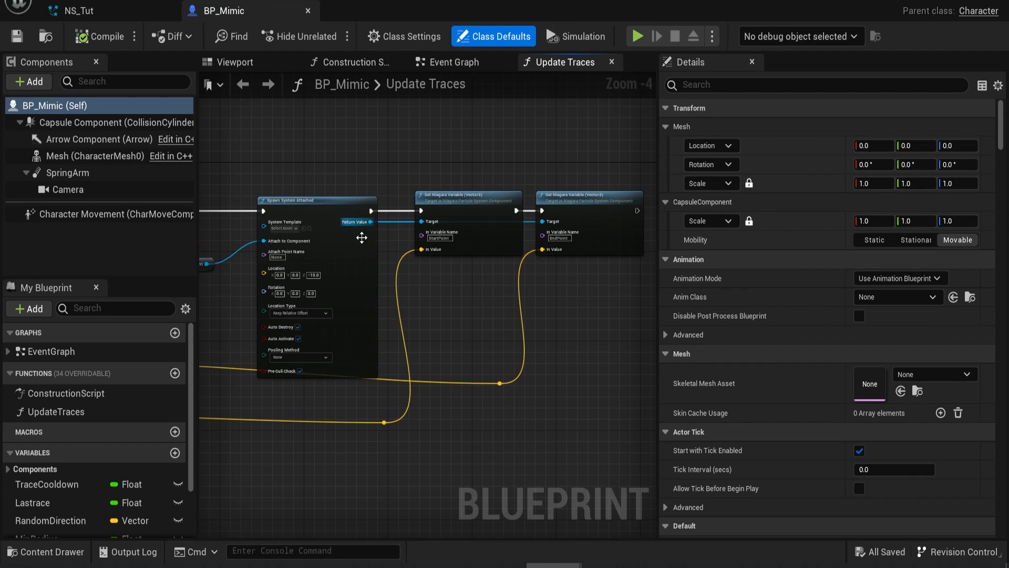
{"action": "scroll", "coordinate": [480, 268], "scroll_direction": "up", "scroll_amount": 4}
{"action": "right_click_drag", "start_coordinate": [481, 268], "coordinate": [508, 258]}
{"action": "left_click", "coordinate": [418, 220]}
{"action": "left_click", "coordinate": [537, 354]}
- Duplicate the EndPoint Set Niagara Variable node, chain it after the original and set its variable name to ImpactNormal
{"action": "right_click_drag", "start_coordinate": [596, 256], "coordinate": [331, 320]}
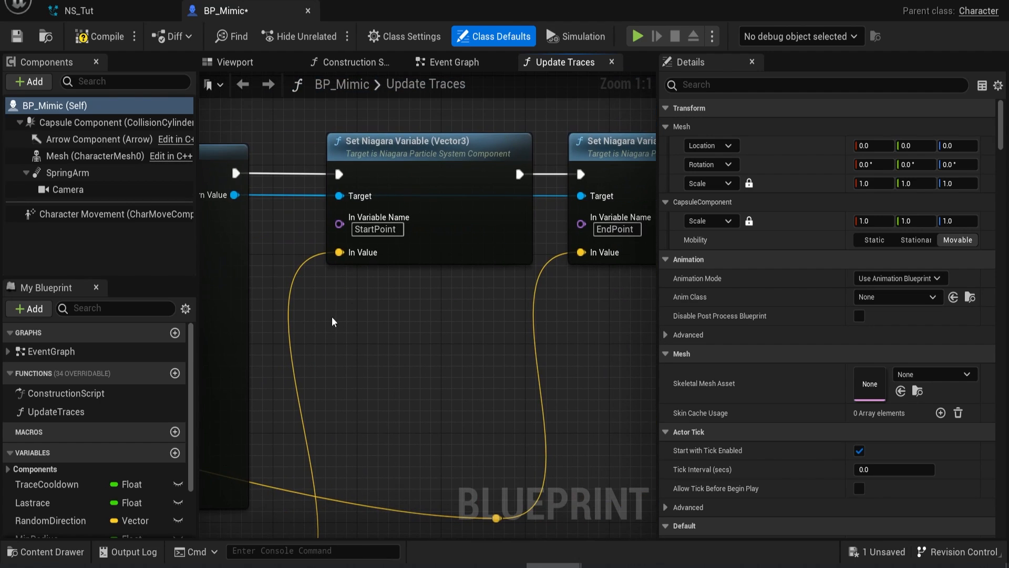
{"action": "right_click_drag", "start_coordinate": [495, 340], "coordinate": [219, 350]}
{"action": "right_click_drag", "start_coordinate": [471, 353], "coordinate": [429, 381]}
{"action": "left_click", "coordinate": [420, 284]}
{"action": "key", "text": "ctrl+d"}
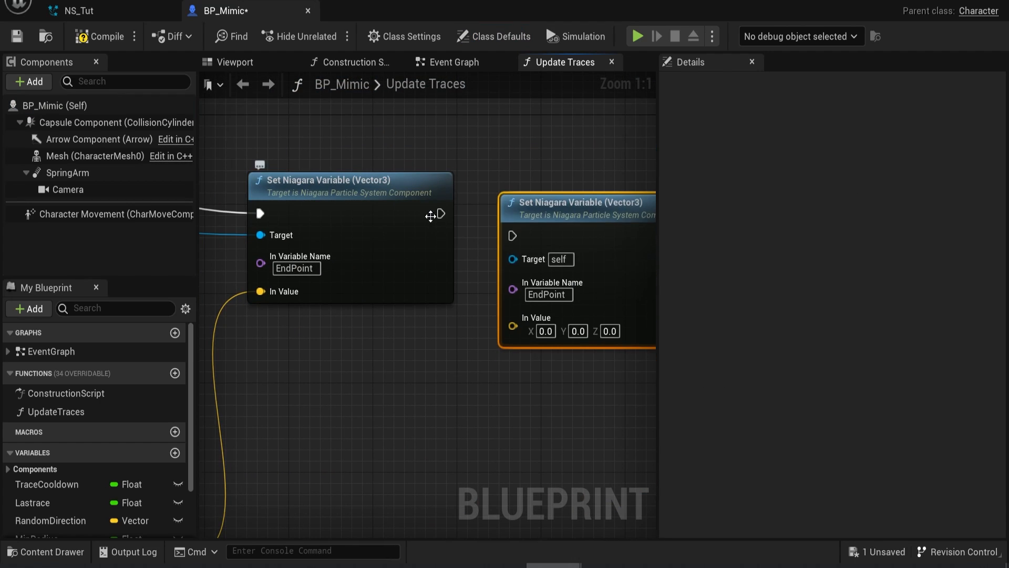
{"action": "left_click_drag", "start_coordinate": [507, 246], "coordinate": [512, 237]}
{"action": "key", "text": "q"}
{"action": "right_click_drag", "start_coordinate": [551, 377], "coordinate": [517, 374]}
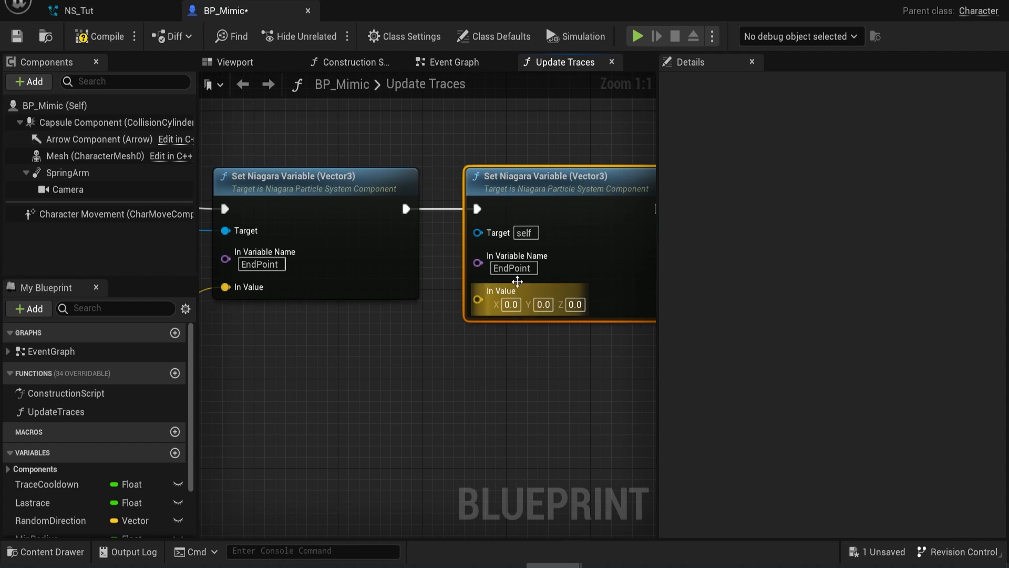
{"action": "left_click", "coordinate": [517, 270]}
{"action": "type", "text": "ImpactNormal"}
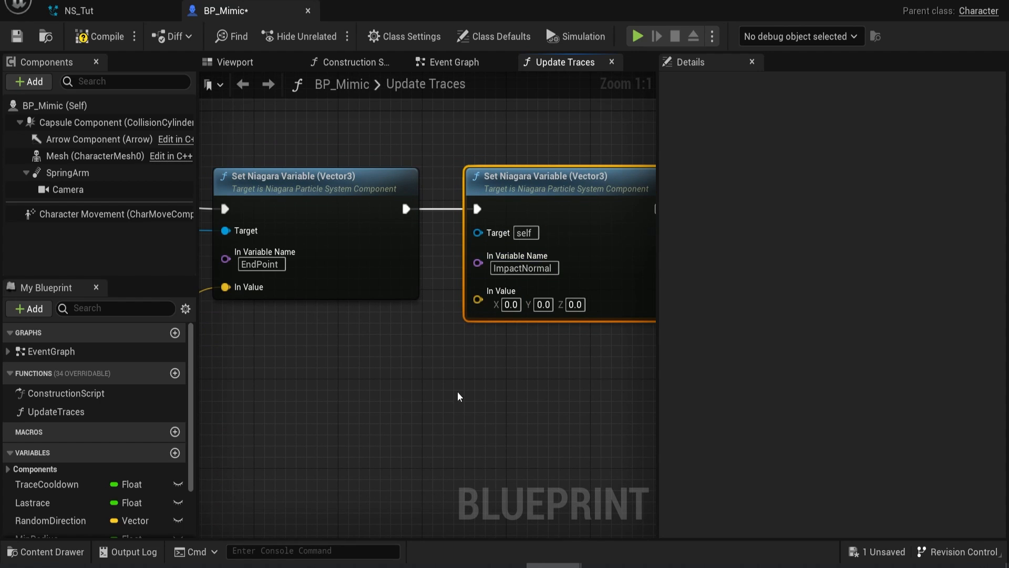
- Add a Set Cast Shadow node from the Return Value of Spawn System Attached
{"action": "right_click_drag", "start_coordinate": [449, 298], "coordinate": [626, 308]}
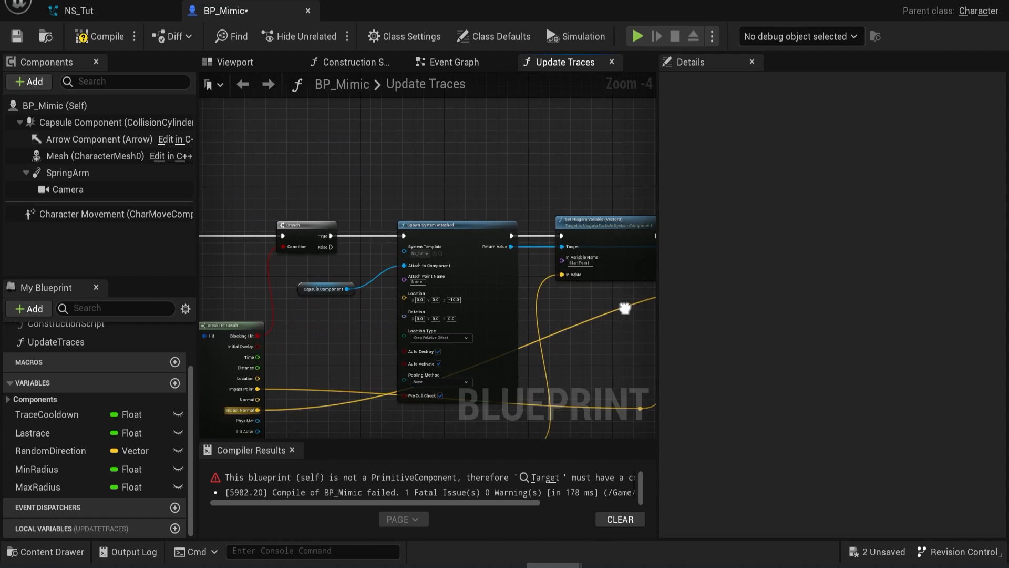
{"action": "left_click_drag", "start_coordinate": [510, 246], "coordinate": [483, 194]}
{"action": "type", "text": "set cas"}
{"action": "left_click", "coordinate": [620, 409]}
- Connect Break Hit Result's Impact Normal output to the In Value of the ImpactNormal Set Niagara Variable node
{"action": "scroll", "coordinate": [567, 261], "scroll_direction": "up", "scroll_amount": 4}
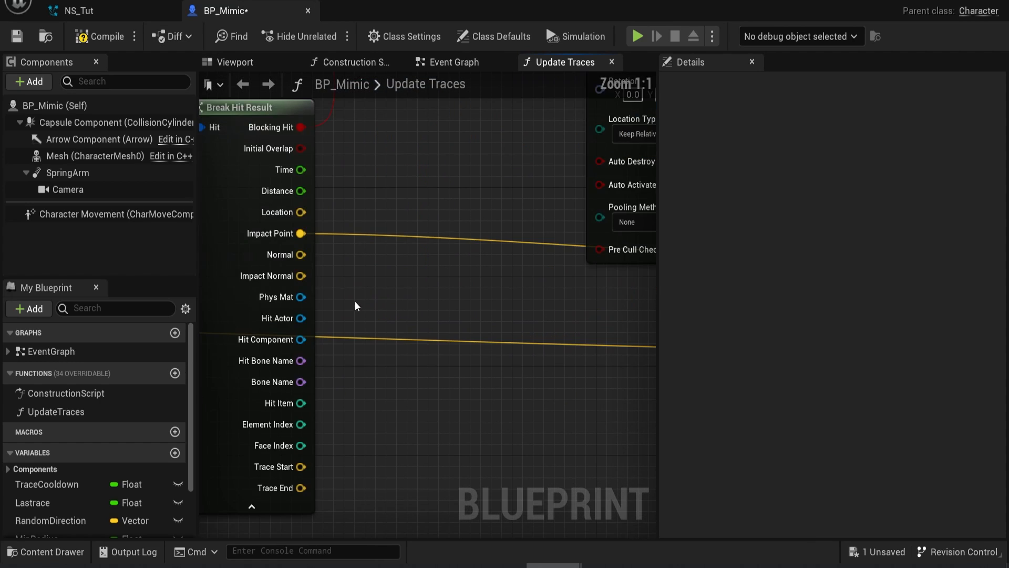
{"action": "left_click_drag", "start_coordinate": [304, 277], "coordinate": [479, 198]}
{"action": "scroll", "coordinate": [386, 268], "scroll_direction": "down", "scroll_amount": 4}
{"action": "right_click_drag", "start_coordinate": [385, 268], "coordinate": [509, 283]}
{"action": "left_click_drag", "start_coordinate": [257, 214], "coordinate": [556, 214]}
{"action": "right_click_drag", "start_coordinate": [299, 409], "coordinate": [590, 381]}
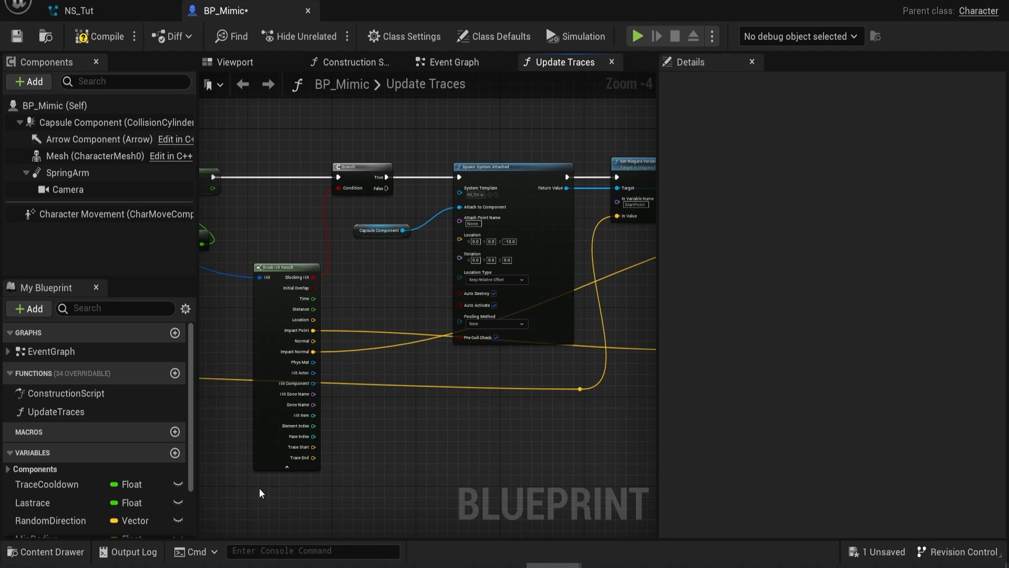
- Set the default value of the TraceCooldown variable to 0.1
{"action": "scroll", "coordinate": [51, 417], "scroll_direction": "down", "scroll_amount": 3}
{"action": "left_click", "coordinate": [36, 432]}
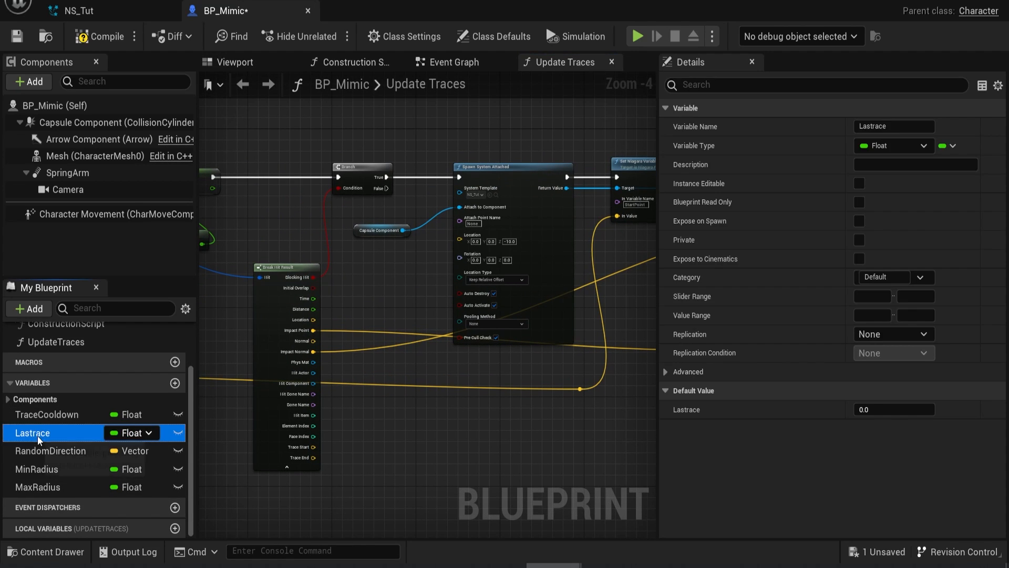
{"action": "left_click", "coordinate": [41, 419]}
{"action": "left_click", "coordinate": [888, 409]}
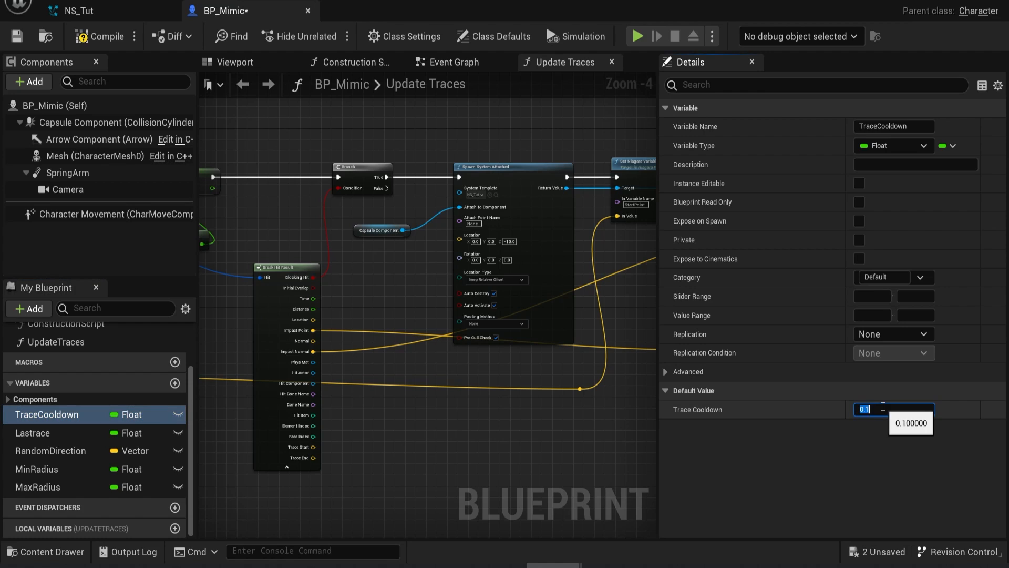
{"action": "type", "text": "0.1"}
{"action": "key", "text": "Return"}
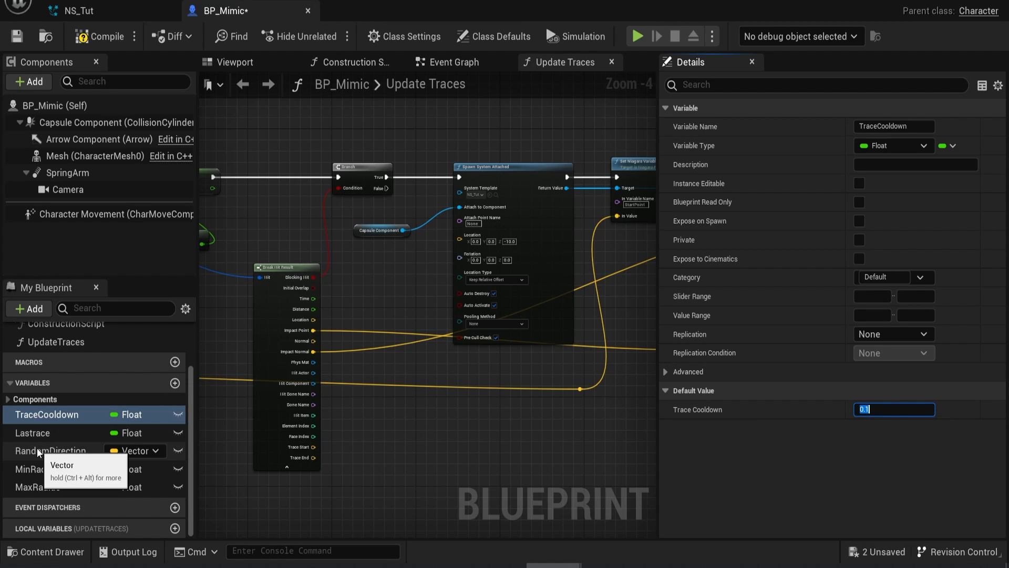
- Set the default values of MinRadius to 10 and MaxRadius to 300, and compile the blueprint
{"action": "left_click", "coordinate": [33, 433]}
{"action": "left_click", "coordinate": [50, 450]}
{"action": "left_click", "coordinate": [37, 469]}
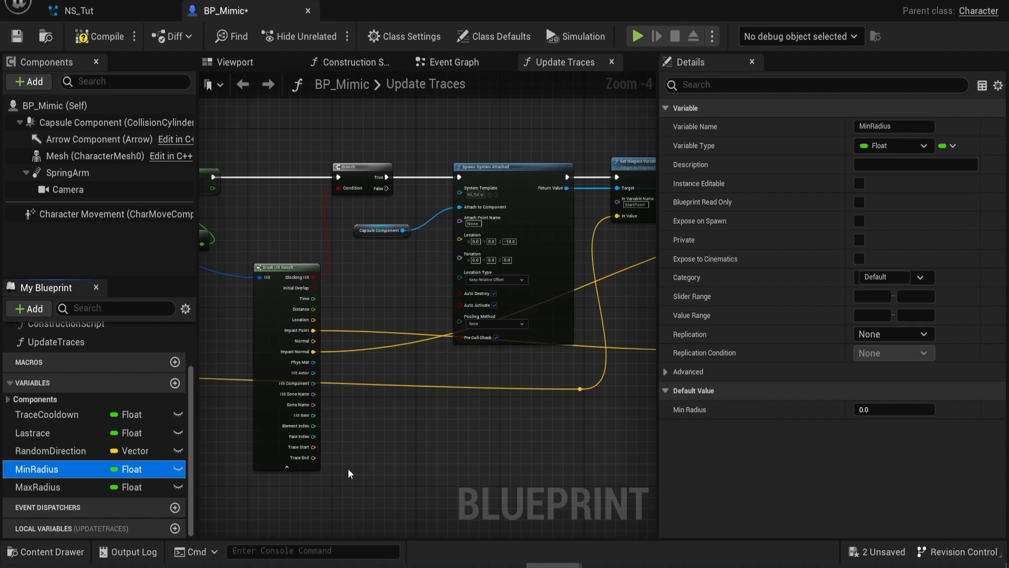
{"action": "left_click", "coordinate": [894, 409]}
{"action": "type", "text": "10"}
{"action": "key", "text": "Return"}
{"action": "left_click", "coordinate": [38, 487]}
{"action": "left_click", "coordinate": [885, 410]}
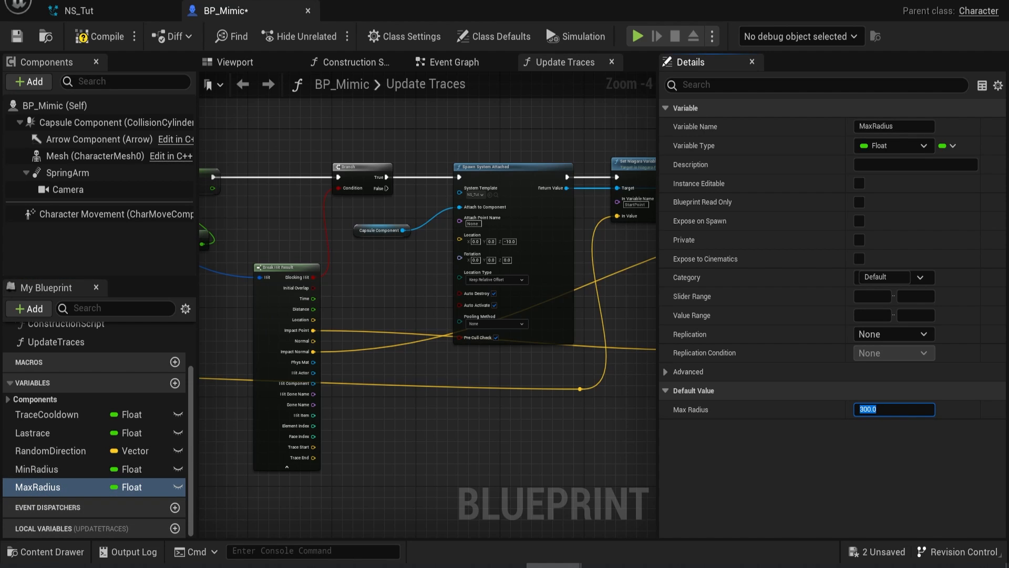
{"action": "key", "text": "F7"}
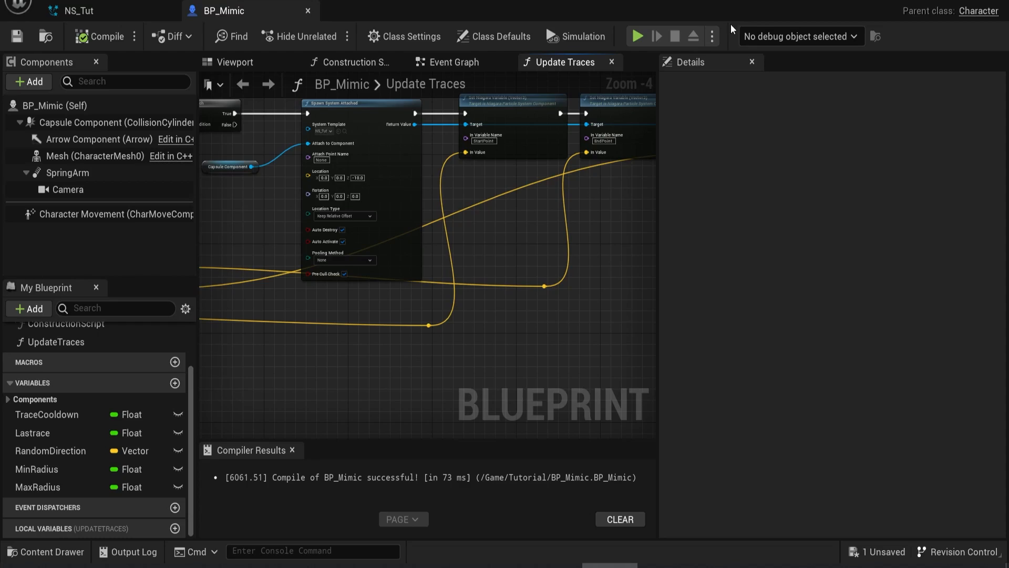
- Play the L_TUT level, move the mimic around to check the ribbon tentacles, and stop the session
{"action": "left_click", "coordinate": [939, 1]}
{"action": "key", "text": "alt+p"}
{"action": "left_click", "coordinate": [390, 284]}
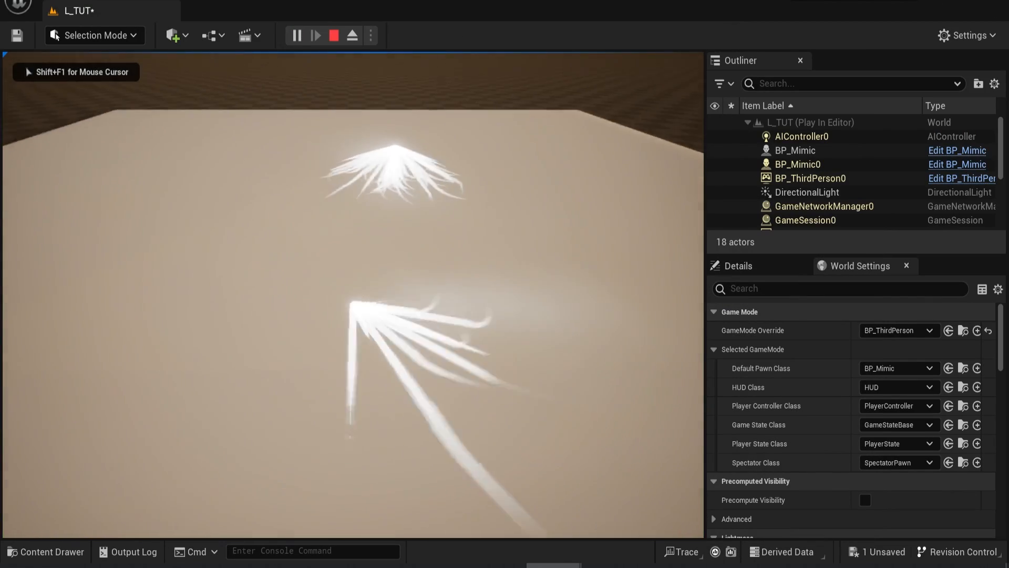
{"action": "key", "text": "w"}
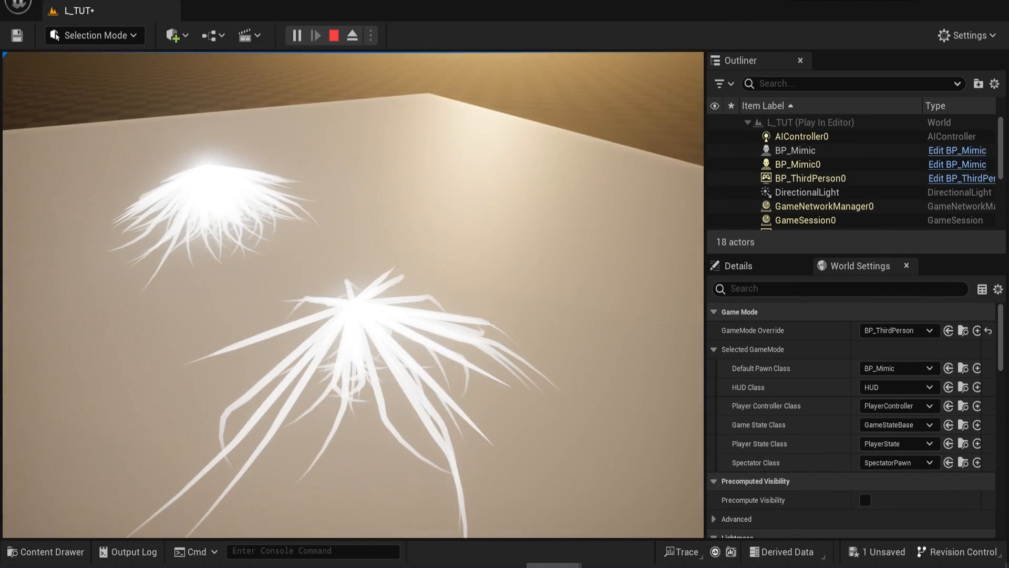
{"action": "key", "text": "d"}
{"action": "key", "text": "Escape"}
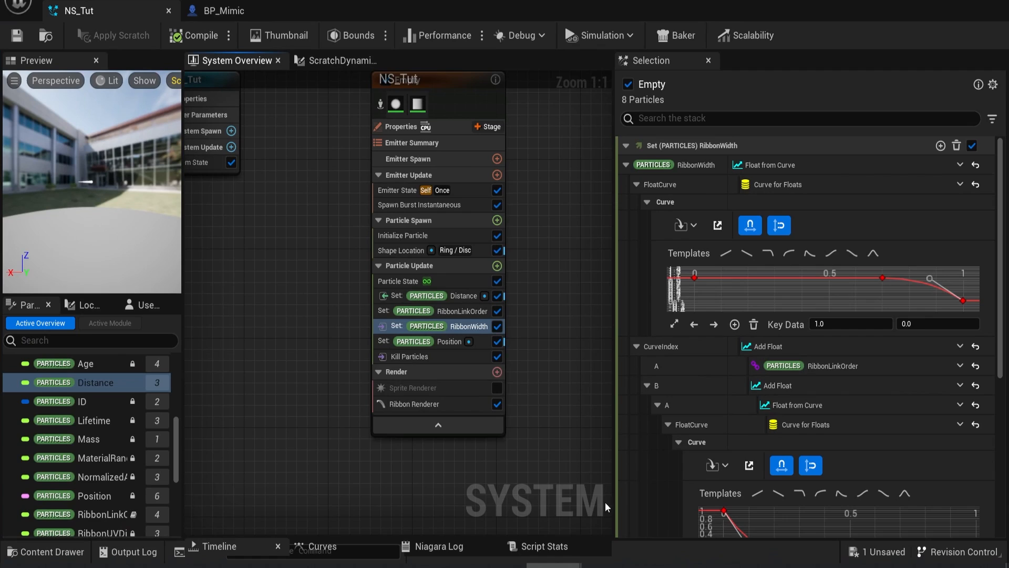
- Add a Rotate Around Point module to the emitter's Particle Update, directly after the Position set module
{"action": "left_click", "coordinate": [462, 341]}
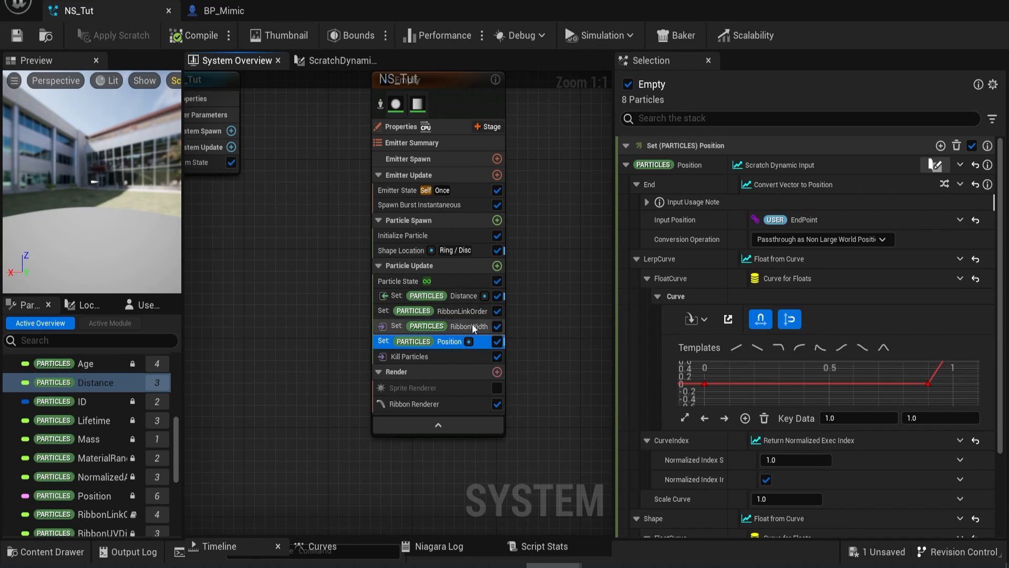
{"action": "left_click", "coordinate": [497, 265]}
{"action": "type", "text": "rotate"}
{"action": "left_click", "coordinate": [591, 390]}
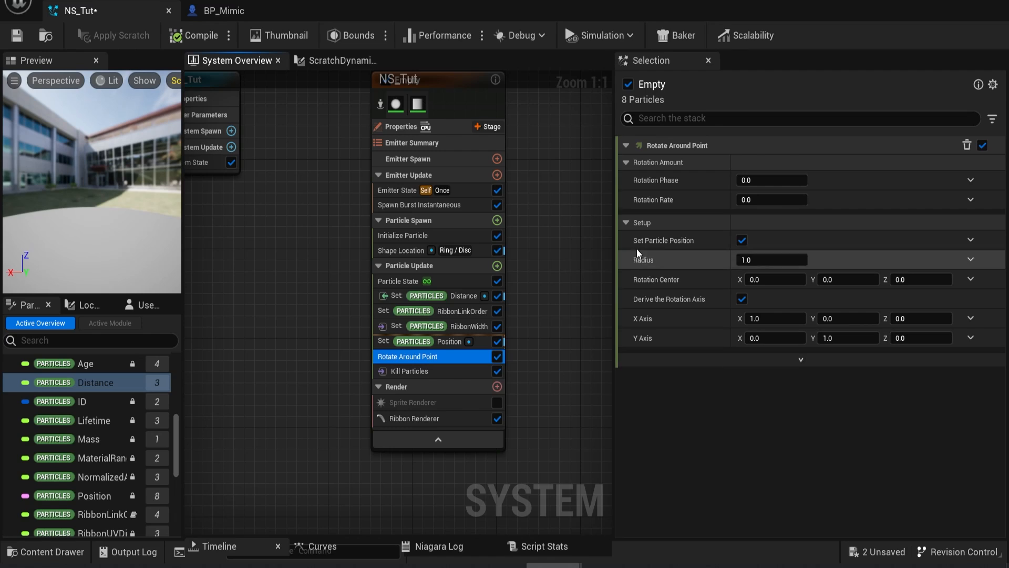
- Drive Rotation Phase with a Multiply Float of PARTICLES RibbonLinkOrder and a Random Range Float
{"action": "left_click", "coordinate": [971, 180]}
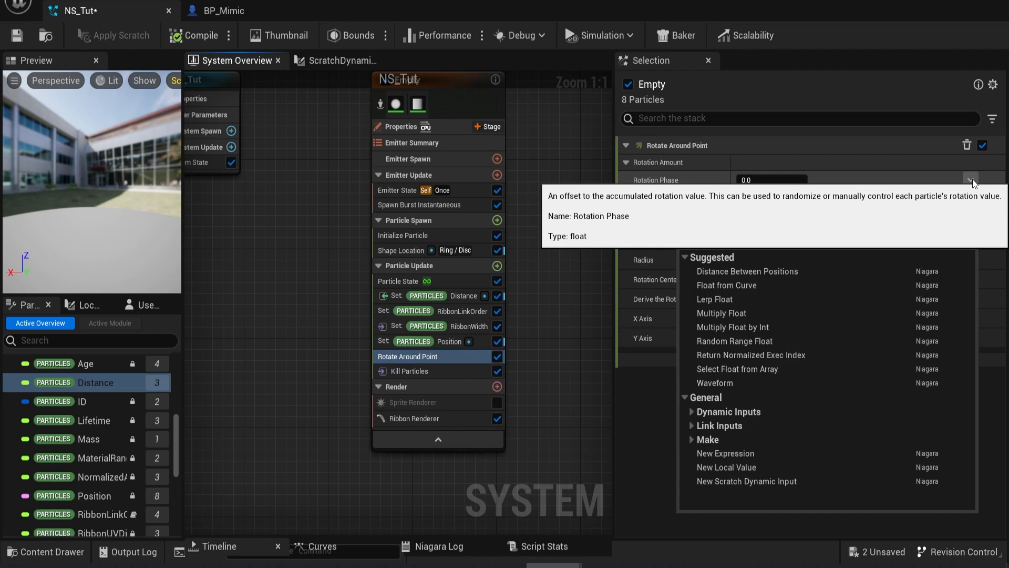
{"action": "type", "text": "mul"}
{"action": "left_click", "coordinate": [738, 278]}
{"action": "left_click", "coordinate": [971, 199]}
{"action": "type", "text": "rib"}
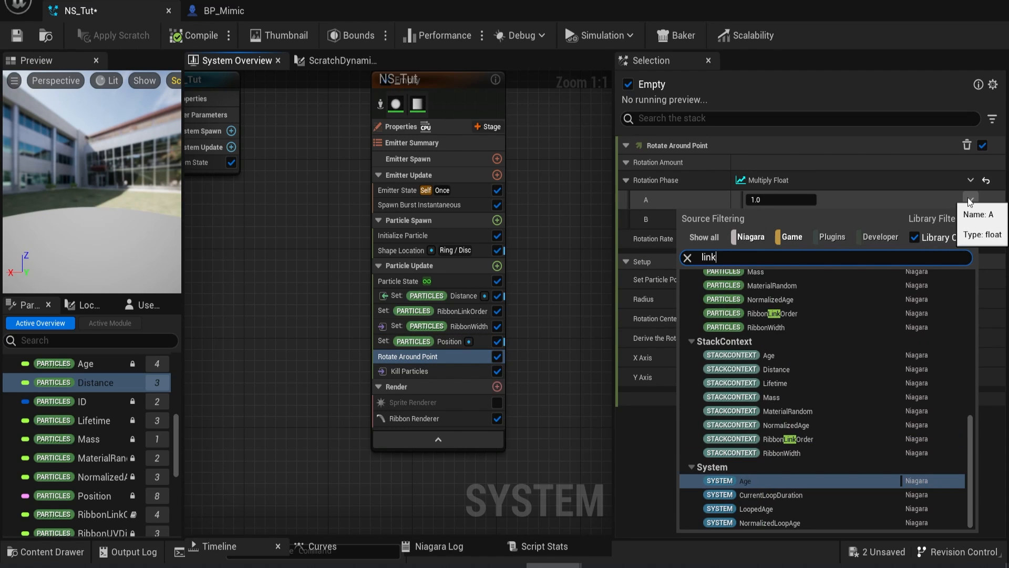
{"action": "left_click", "coordinate": [787, 314]}
{"action": "left_click", "coordinate": [971, 219]}
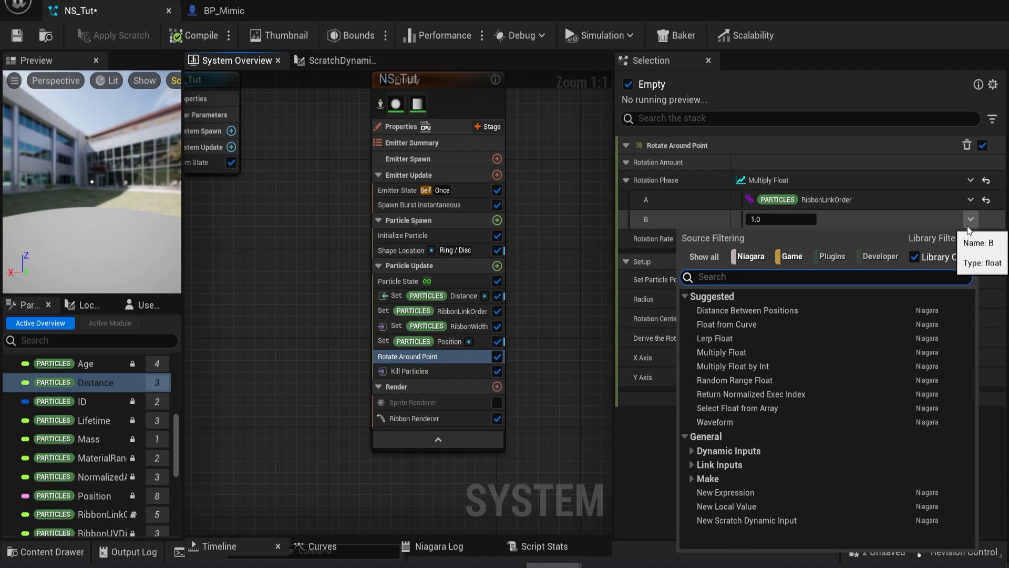
{"action": "left_click", "coordinate": [751, 380]}
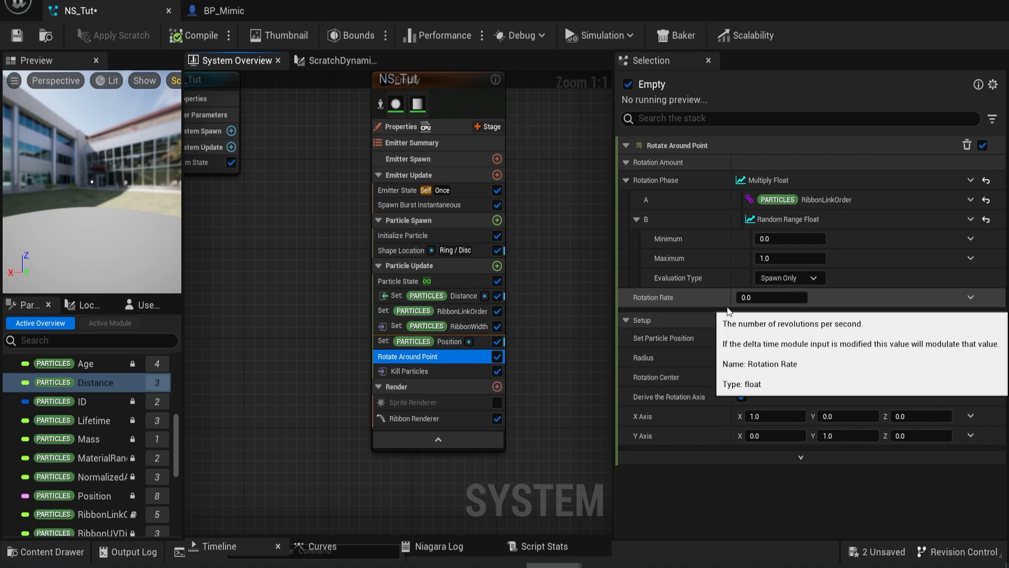
- Set Rotation Rate to a Random Range Float with Minimum 1.5 and Maximum 0.2
{"action": "left_click", "coordinate": [969, 297]}
{"action": "type", "text": "rand"}
{"action": "left_click", "coordinate": [739, 319]}
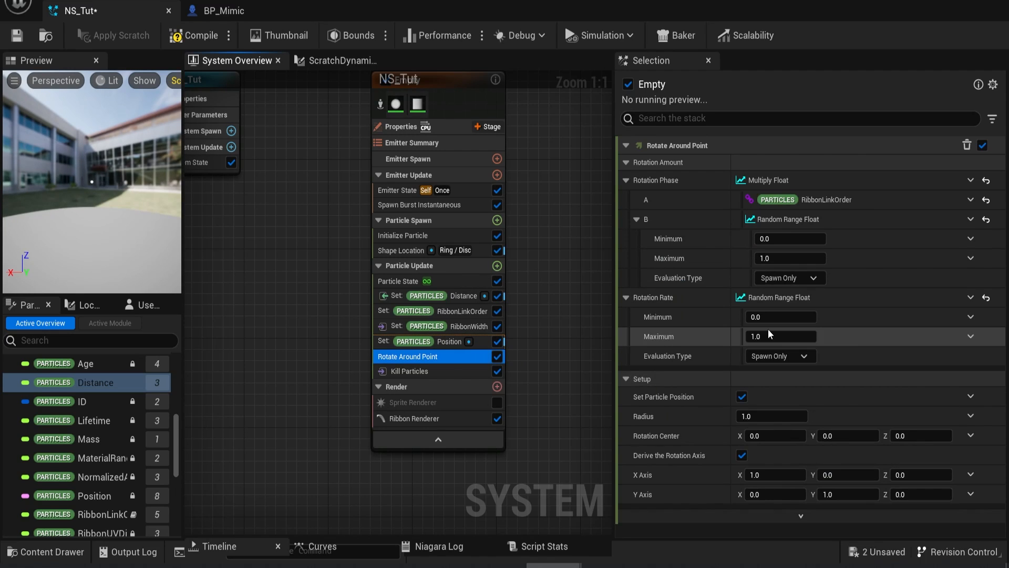
{"action": "left_click", "coordinate": [781, 316]}
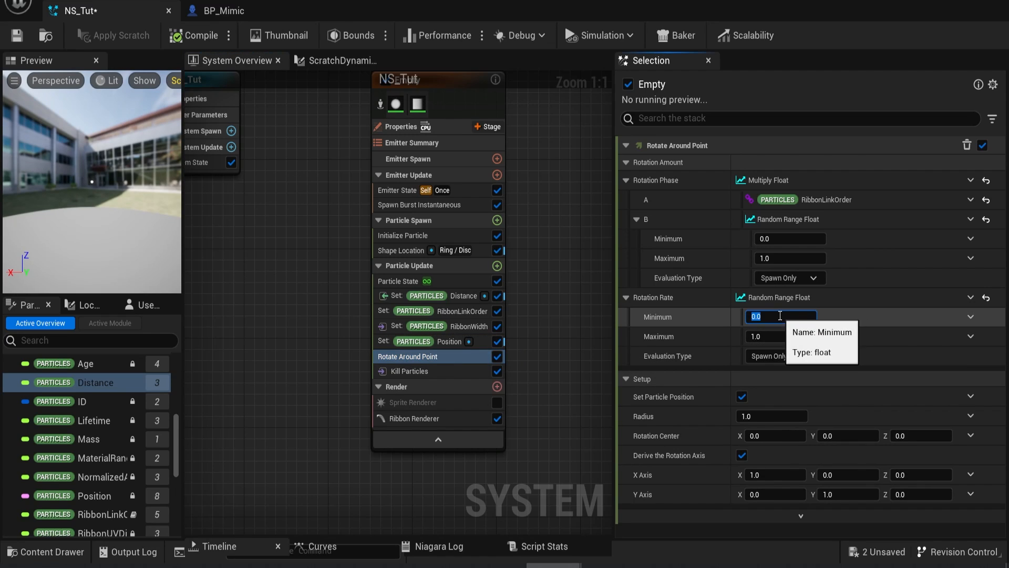
{"action": "type", "text": "1.5"}
{"action": "key", "text": "Return"}
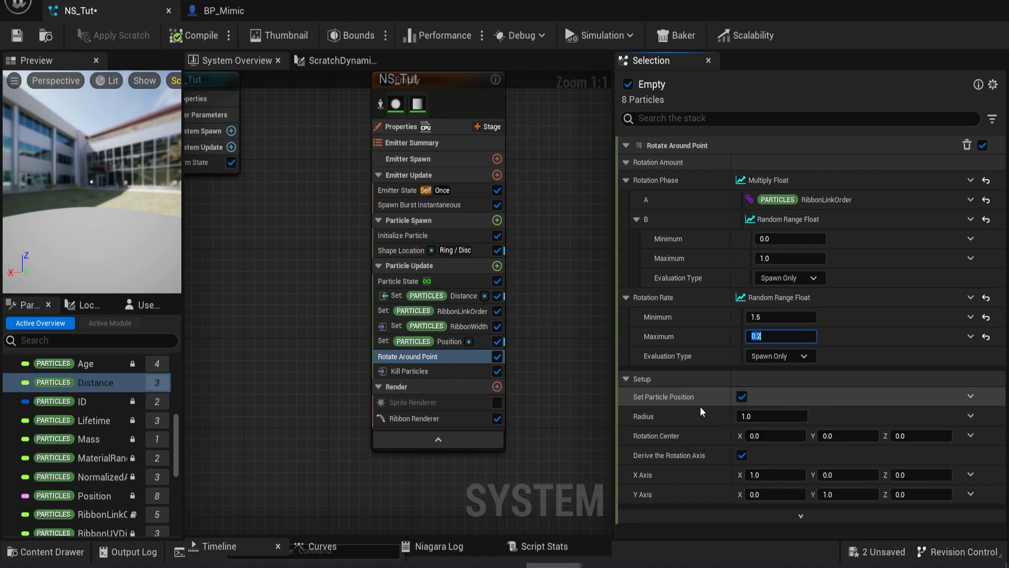
- Give Radius a custom expression based on Particles.RibbonLinkOrder and scaled by 10.0f, and link Rotation Center to PARTICLES Position
{"action": "left_click", "coordinate": [971, 418]}
{"action": "left_click", "coordinate": [755, 347]}
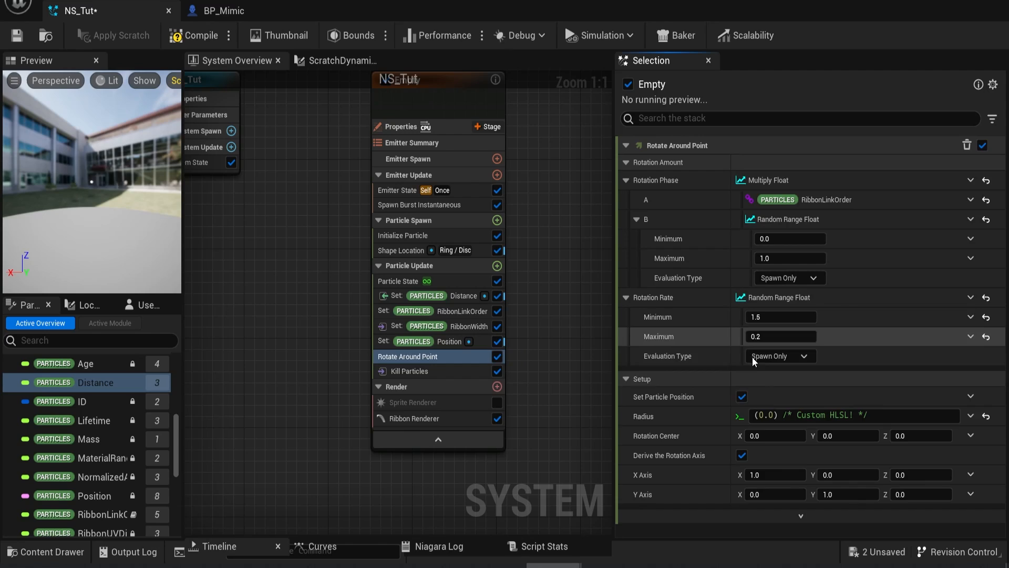
{"action": "type", "text": "(1.0"}
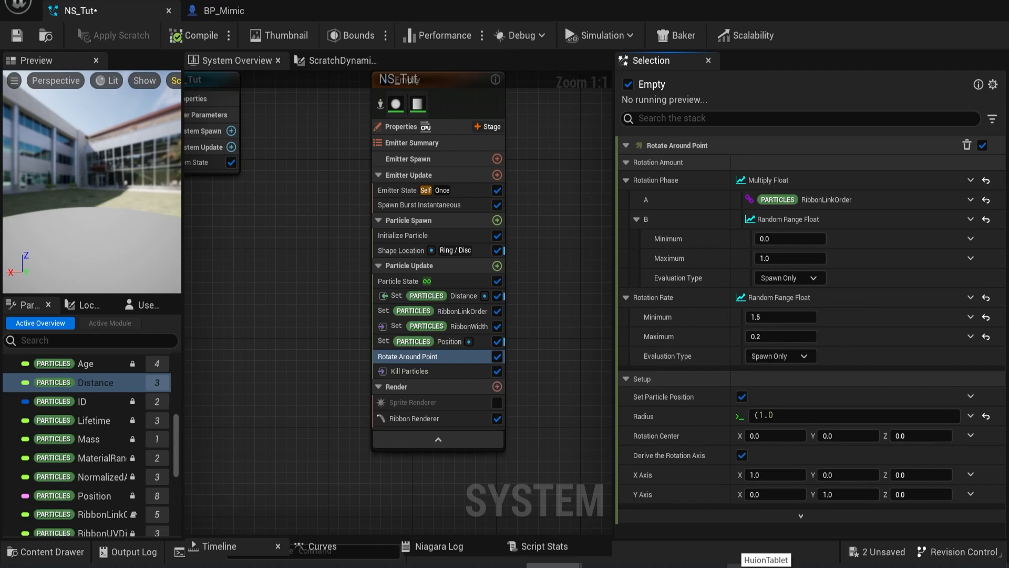
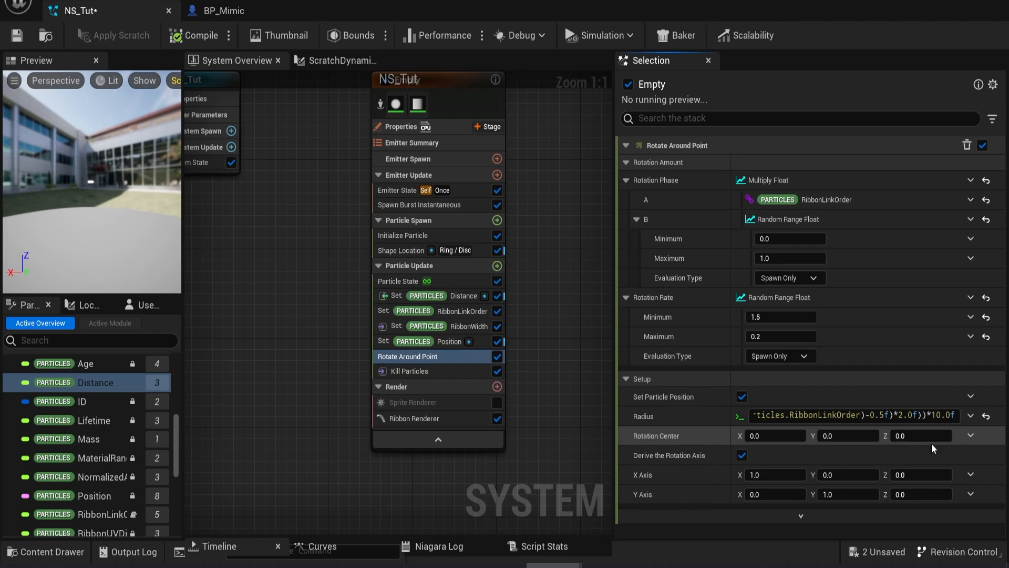
{"action": "left_click_drag", "start_coordinate": [95, 496], "coordinate": [765, 439]}
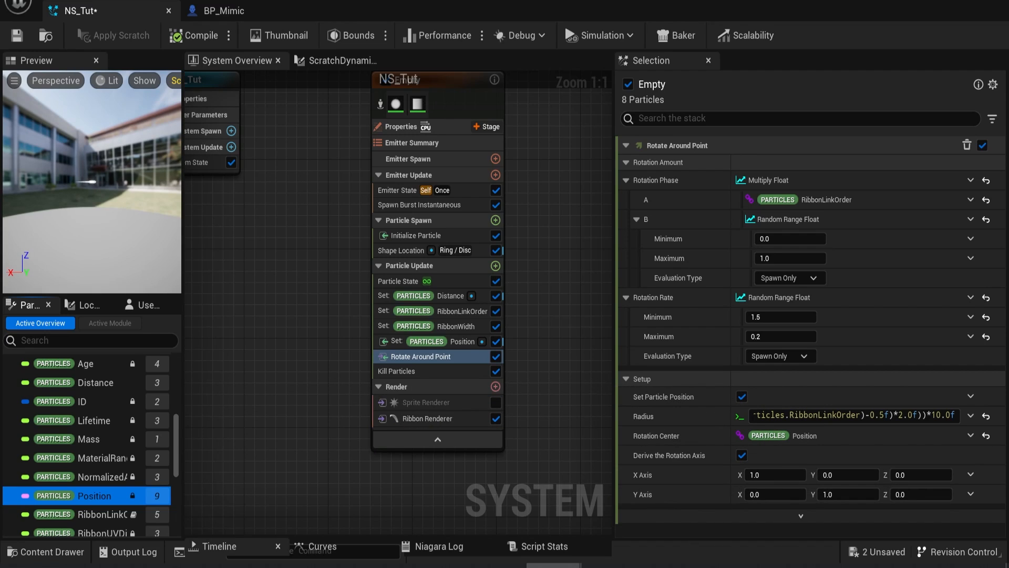
- Add a Jitter Position module between Rotate Around Point and Kill Particles, adjust its Jitter Amount, and save NS_Tut
{"action": "left_click", "coordinate": [498, 266]}
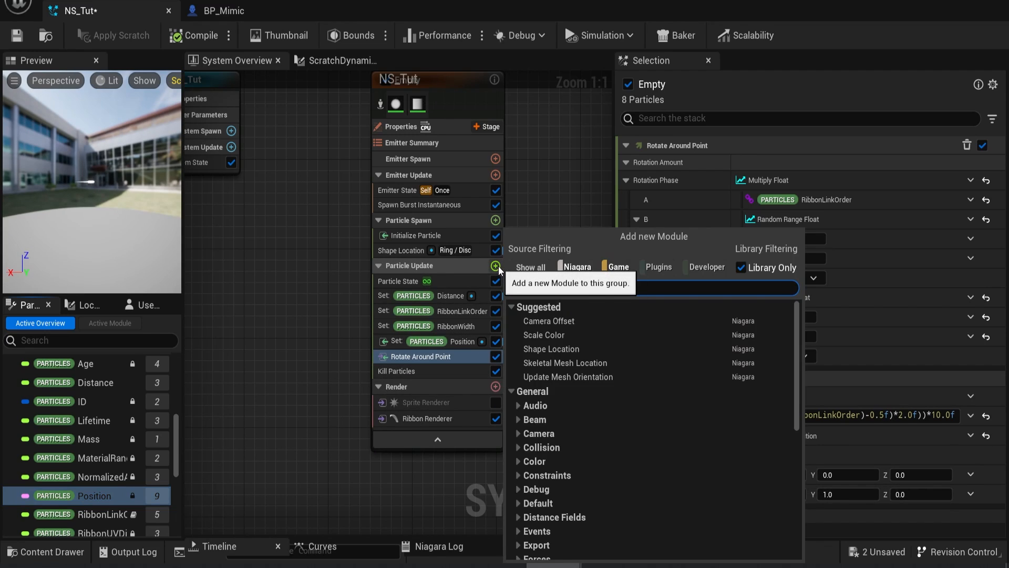
{"action": "type", "text": "jit"}
{"action": "key", "text": "Return"}
{"action": "left_click_drag", "start_coordinate": [428, 371], "coordinate": [428, 392]}
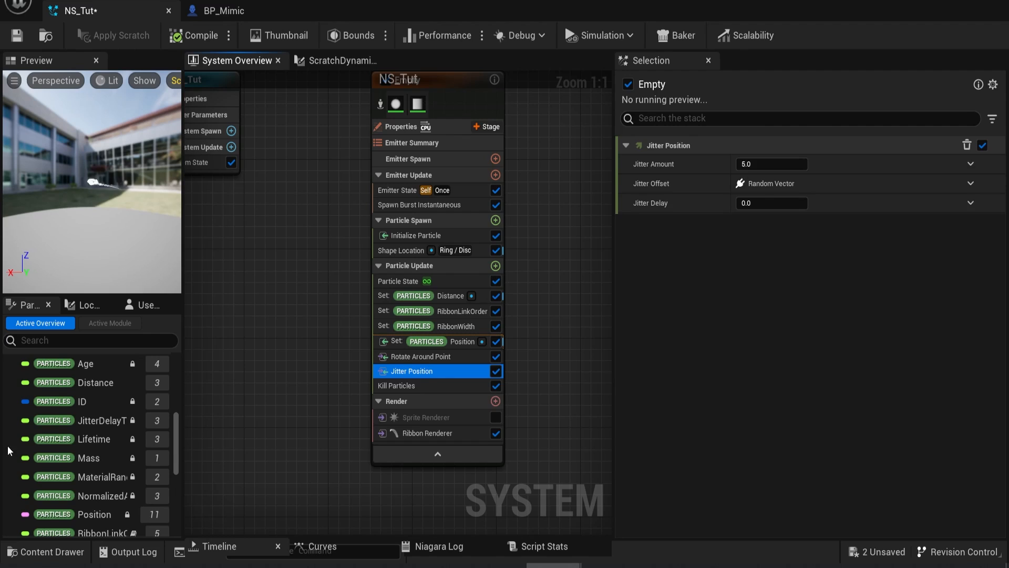
{"action": "left_click", "coordinate": [768, 164]}
{"action": "key", "text": "alt+Tab"}
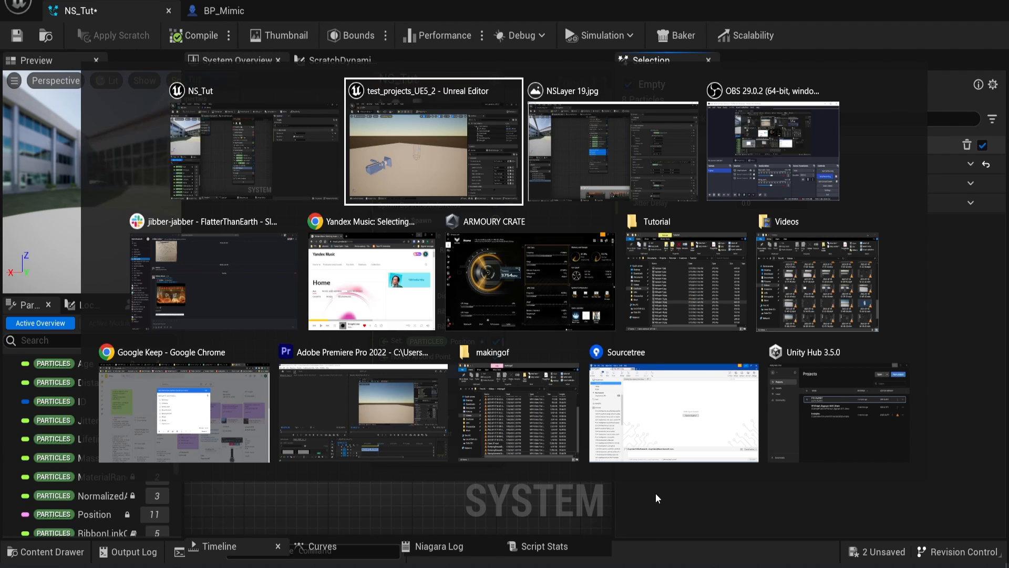
{"action": "left_click", "coordinate": [17, 35]}
- Delete the placed BP_Mimic actor from the L_TUT level, play the level to check the tentacles, and stop the session
{"action": "left_click", "coordinate": [932, 1]}
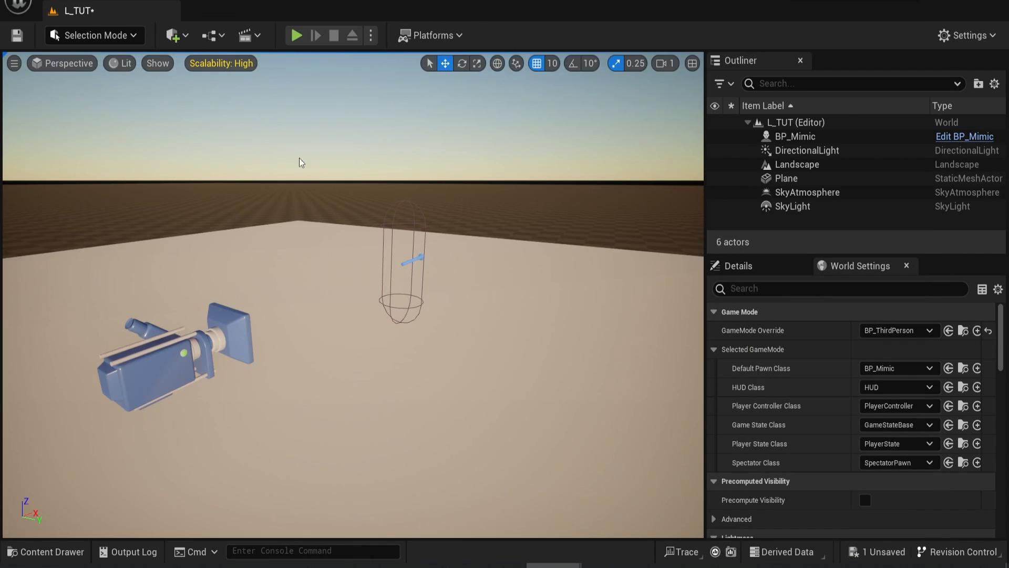
{"action": "left_click", "coordinate": [412, 256]}
{"action": "key", "text": "Delete"}
{"action": "left_click", "coordinate": [297, 35]}
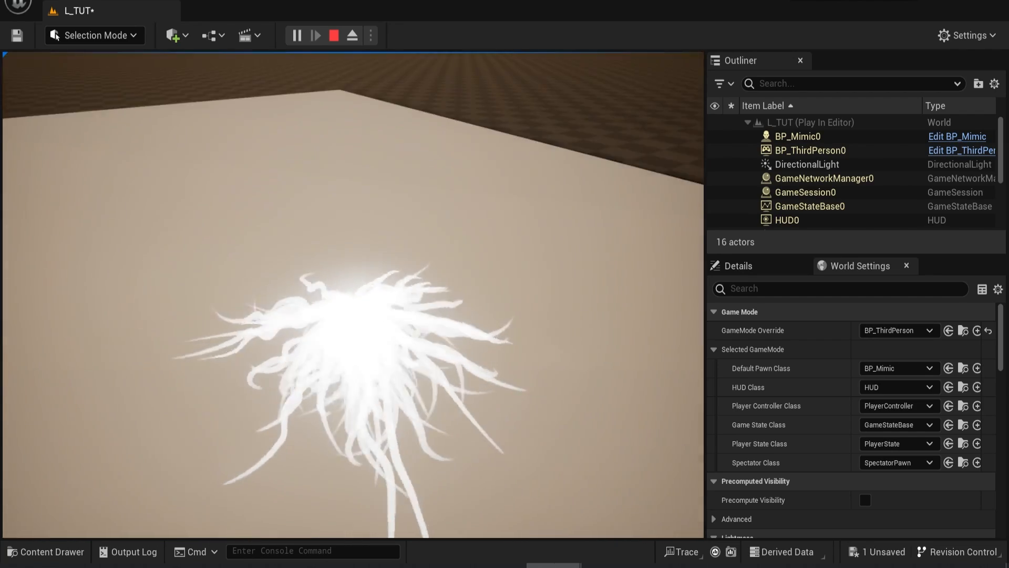
{"action": "key", "text": "Escape"}
- Assign the M_LegBase_Inst material to the Ribbon Renderer of NS_Tut and save the system
{"action": "left_click", "coordinate": [45, 551]}
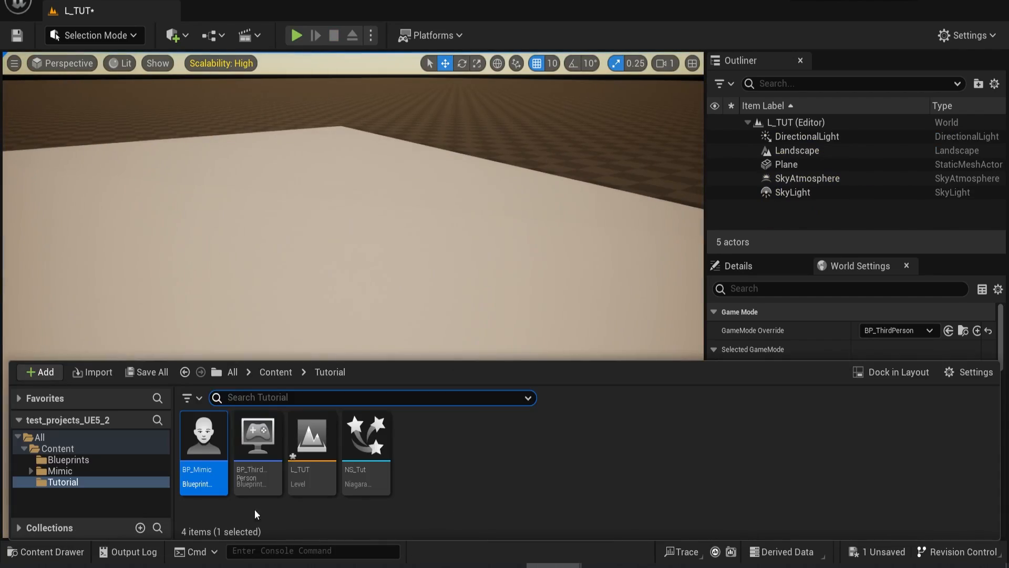
{"action": "double_click", "coordinate": [366, 442]}
{"action": "left_click", "coordinate": [439, 447]}
{"action": "left_click", "coordinate": [805, 182]}
{"action": "left_click", "coordinate": [862, 441]}
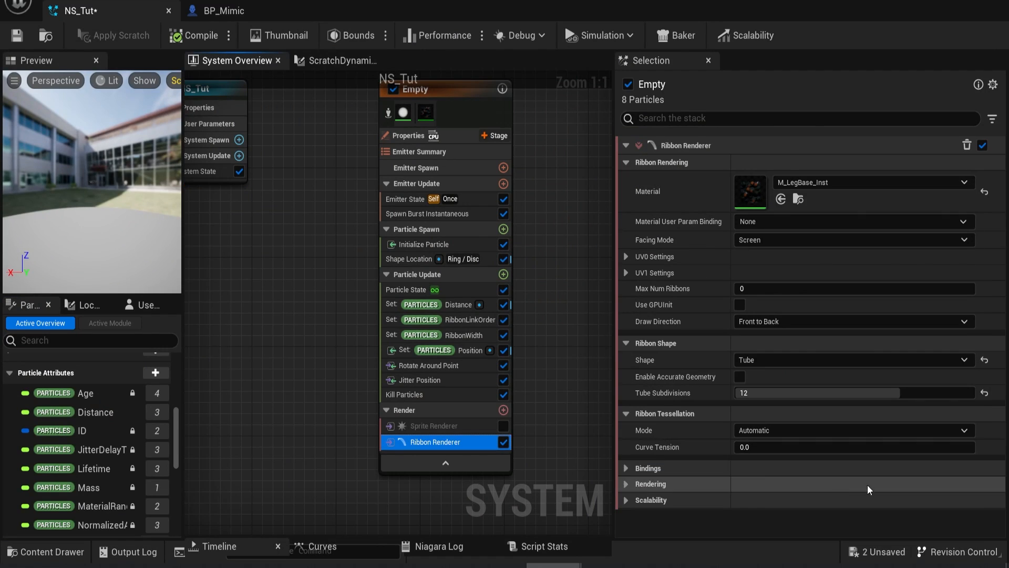
{"action": "left_click", "coordinate": [17, 36]}
- Adjust a node option in BP_Mimic's Update Traces graph and save the blueprint
{"action": "left_click", "coordinate": [226, 11]}
{"action": "left_click", "coordinate": [565, 62]}
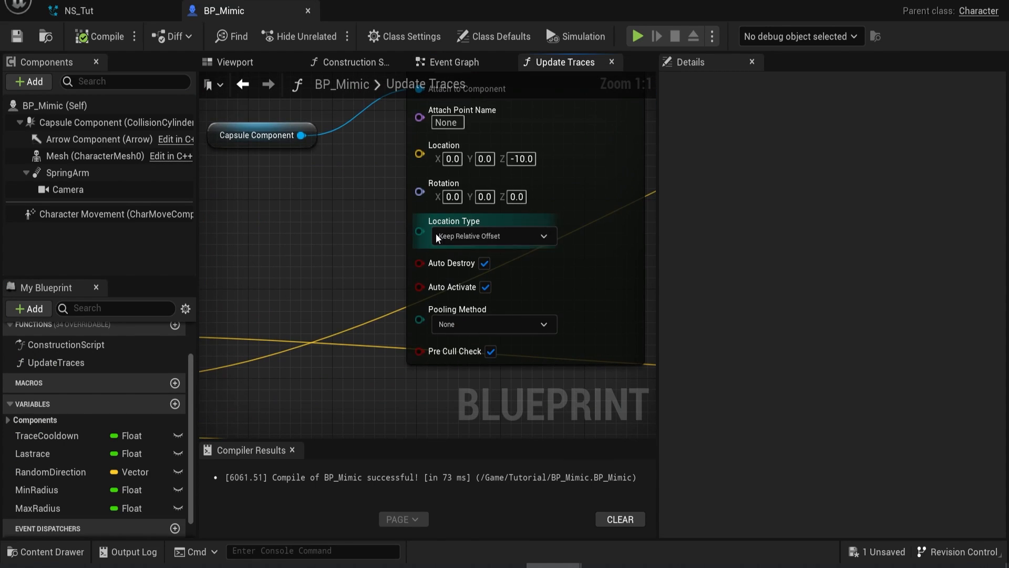
{"action": "scroll", "coordinate": [352, 337], "scroll_direction": "down", "scroll_amount": 7}
{"action": "right_click_drag", "start_coordinate": [352, 344], "coordinate": [518, 250]}
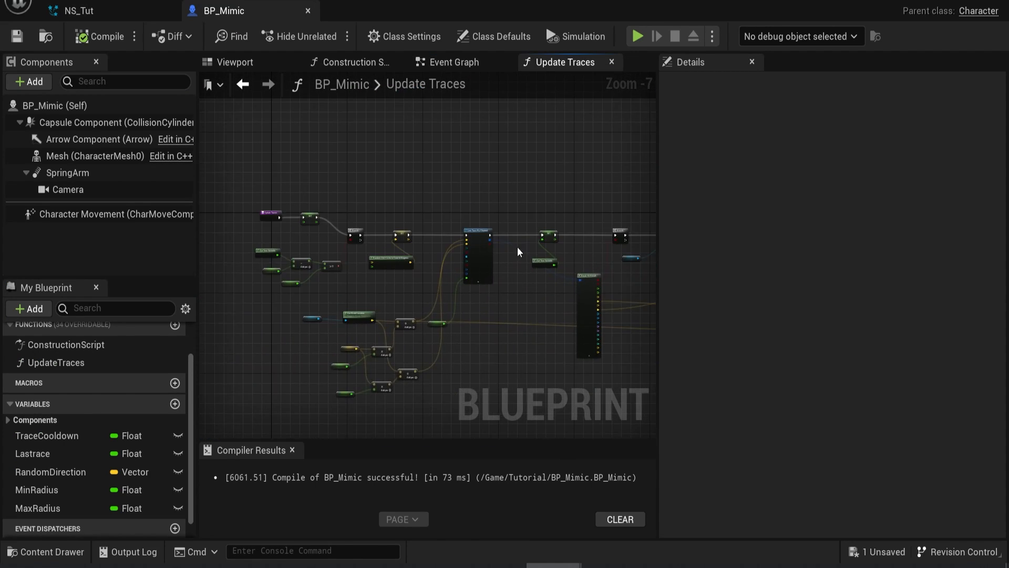
{"action": "scroll", "coordinate": [514, 265], "scroll_direction": "up", "scroll_amount": 7}
{"action": "left_click", "coordinate": [390, 253]}
{"action": "left_click", "coordinate": [353, 267]}
{"action": "left_click", "coordinate": [16, 37]}
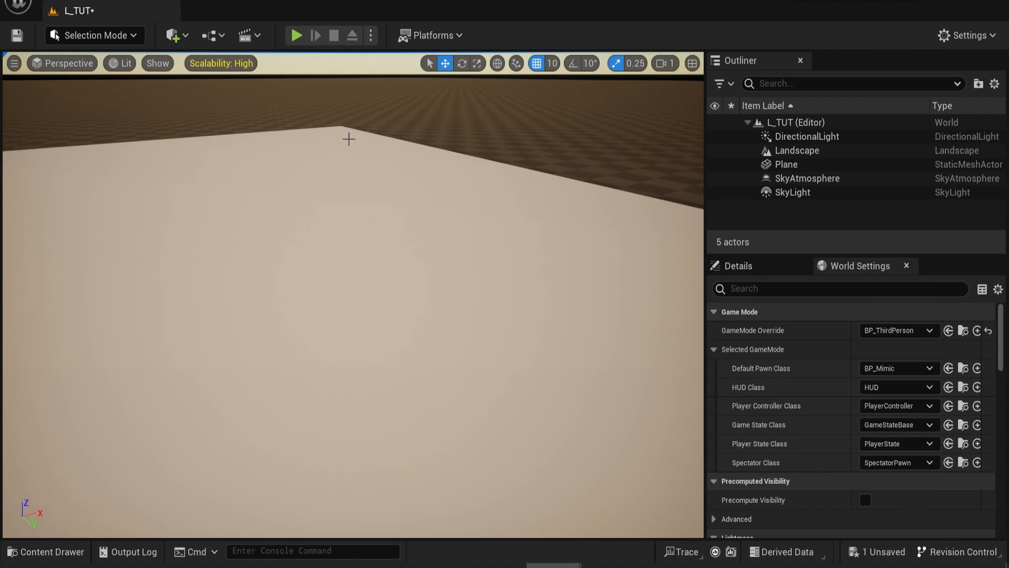
- Play the L_TUT level to check the tentacles with their new material, and stop the session
{"action": "left_click", "coordinate": [296, 36]}
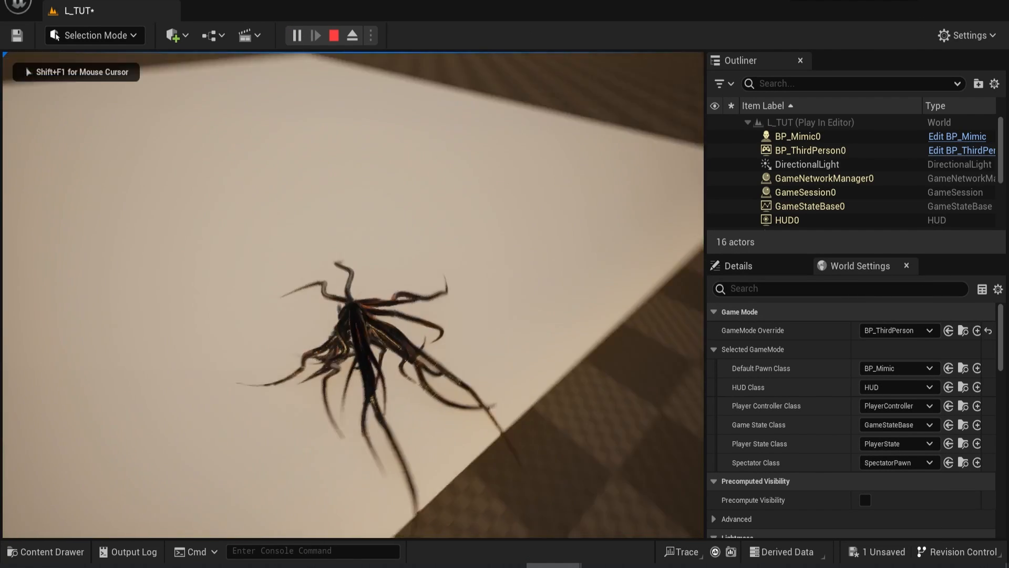
{"action": "key", "text": "Escape"}
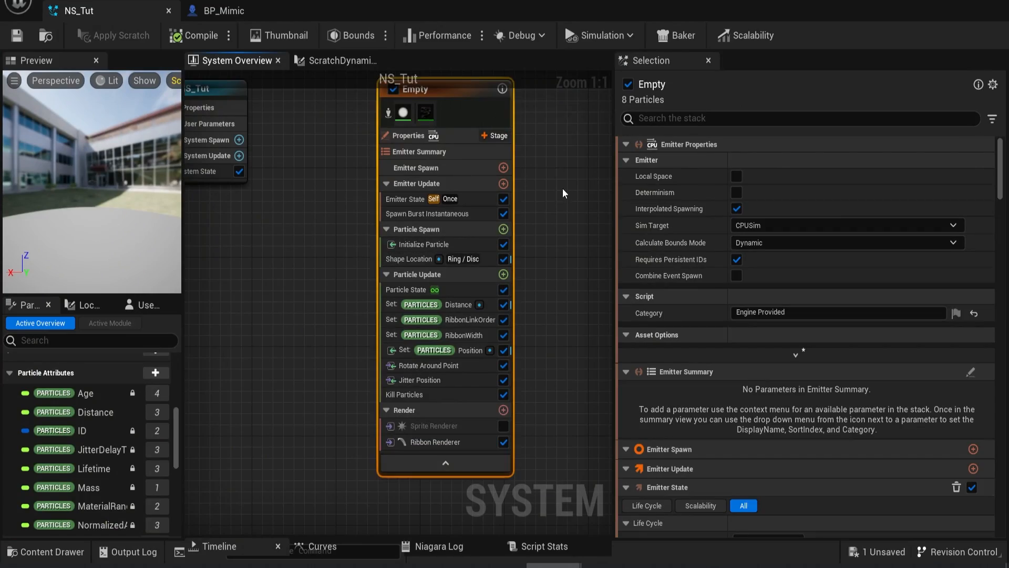
- Duplicate the Empty emitter twice in NS_Tut, then test the thicker tentacle bundle in a short play session
{"action": "key", "text": "ctrl+d"}
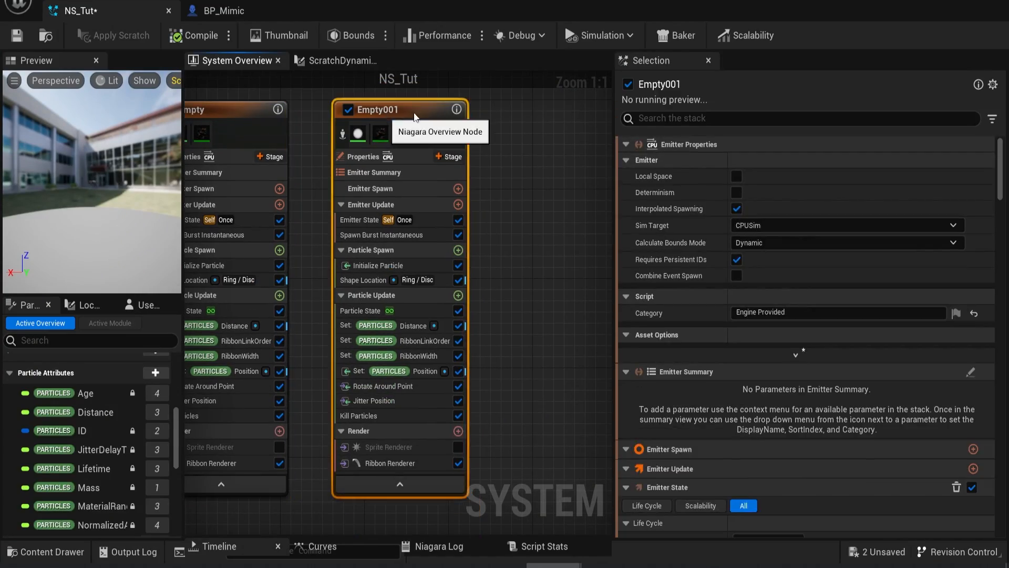
{"action": "key", "text": "ctrl+d"}
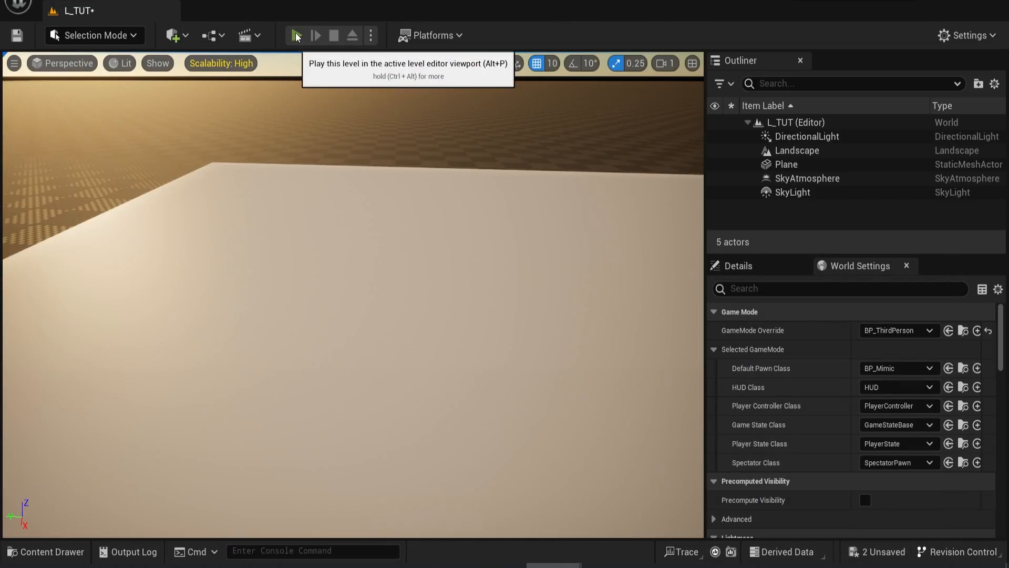
{"action": "left_click", "coordinate": [296, 35]}
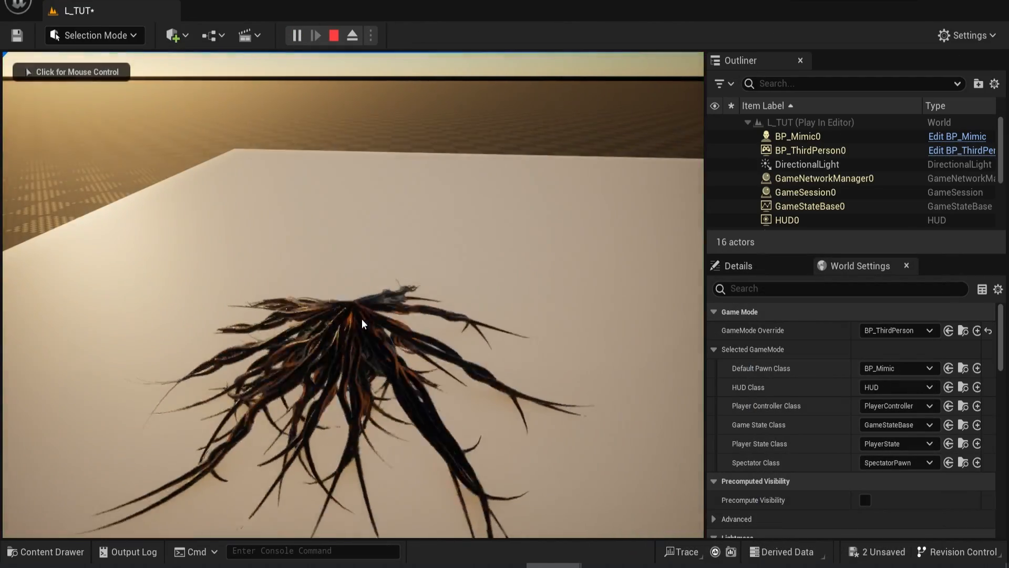
{"action": "key", "text": "Escape"}
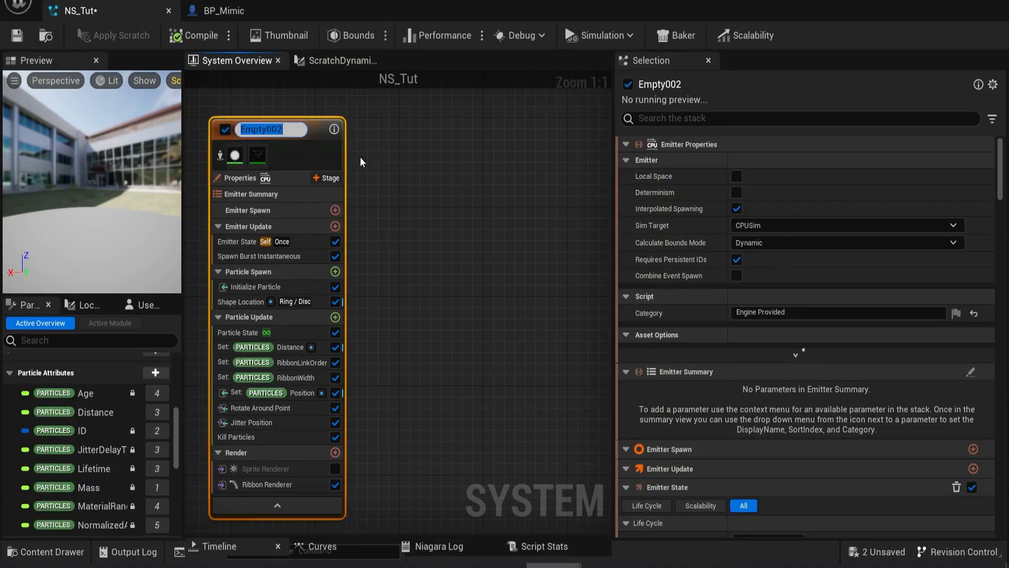
- Duplicate the emitter three more times in NS_Tut and play the L_TUT level to check the tentacle bundle
{"action": "key", "text": "ctrl+d"}
{"action": "key", "text": "ctrl+d"}
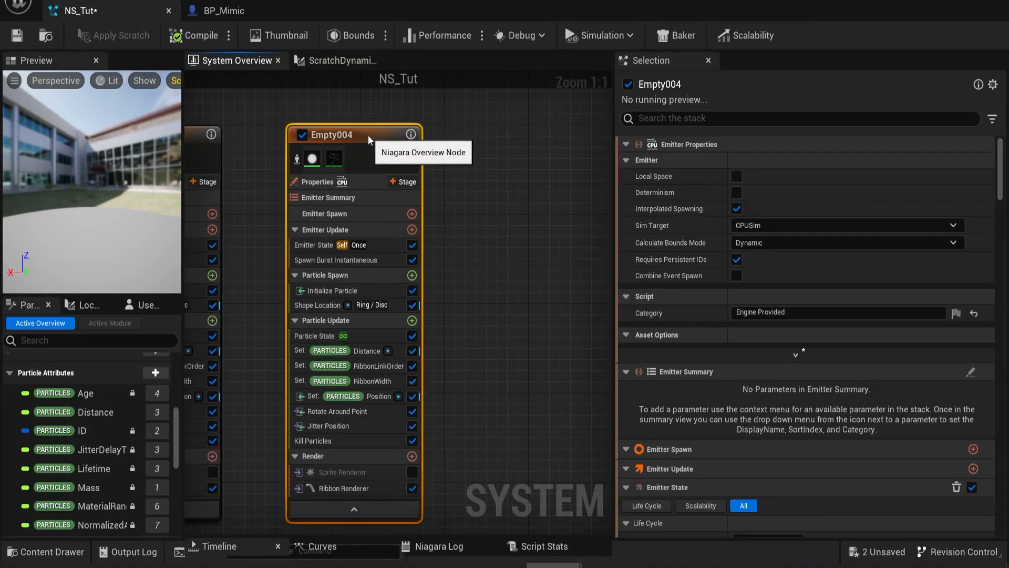
{"action": "key", "text": "ctrl+d"}
{"action": "scroll", "coordinate": [407, 302], "scroll_direction": "down", "scroll_amount": 8}
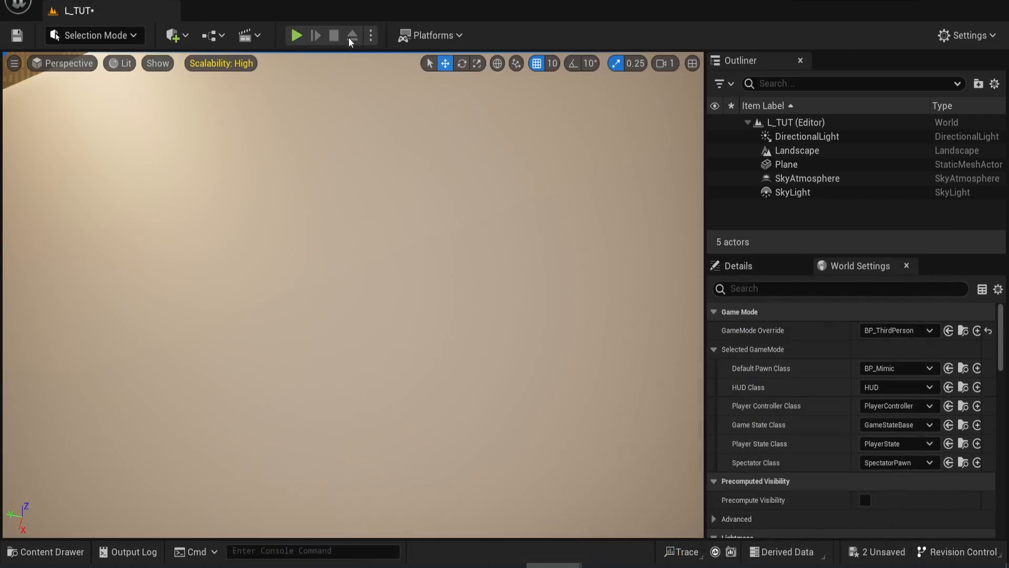
{"action": "left_click", "coordinate": [295, 35]}
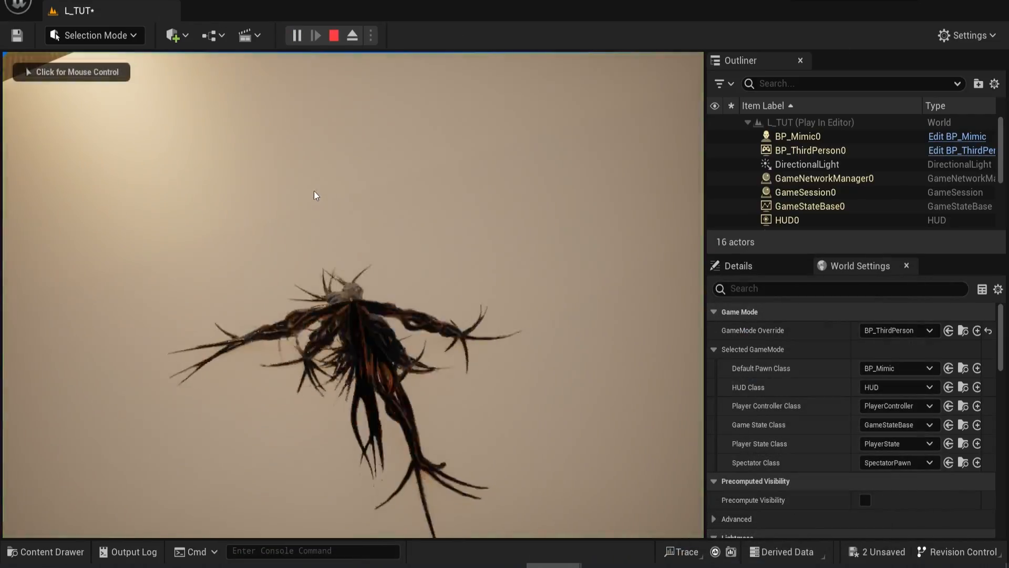